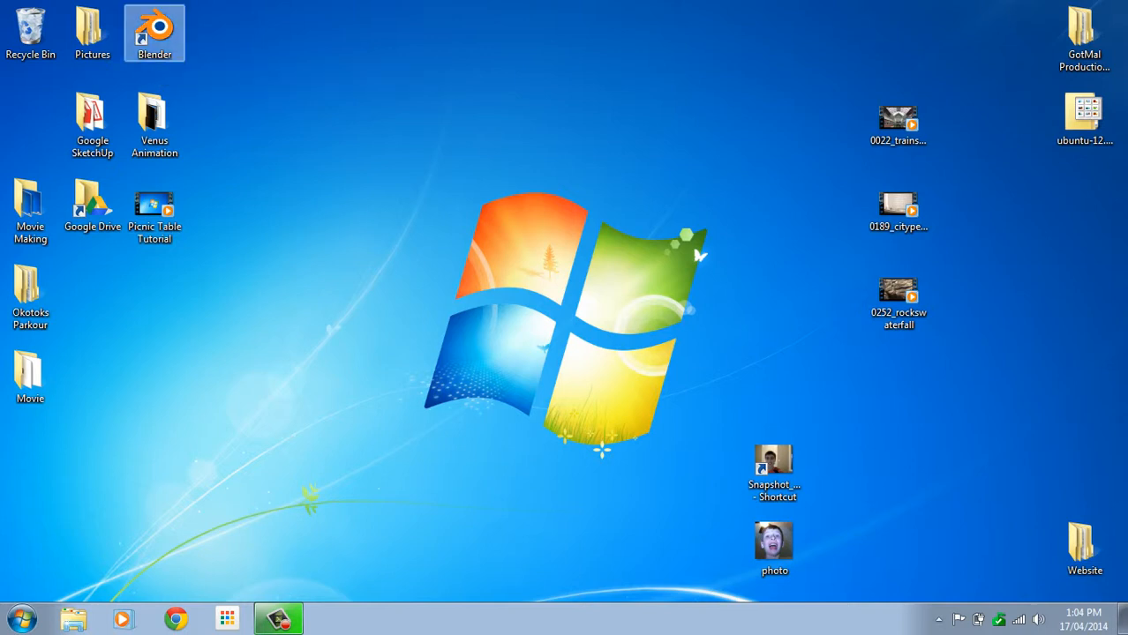
Launch Blender and dismiss its splash screen.
{"action": "double_click", "coordinate": [154, 32]}
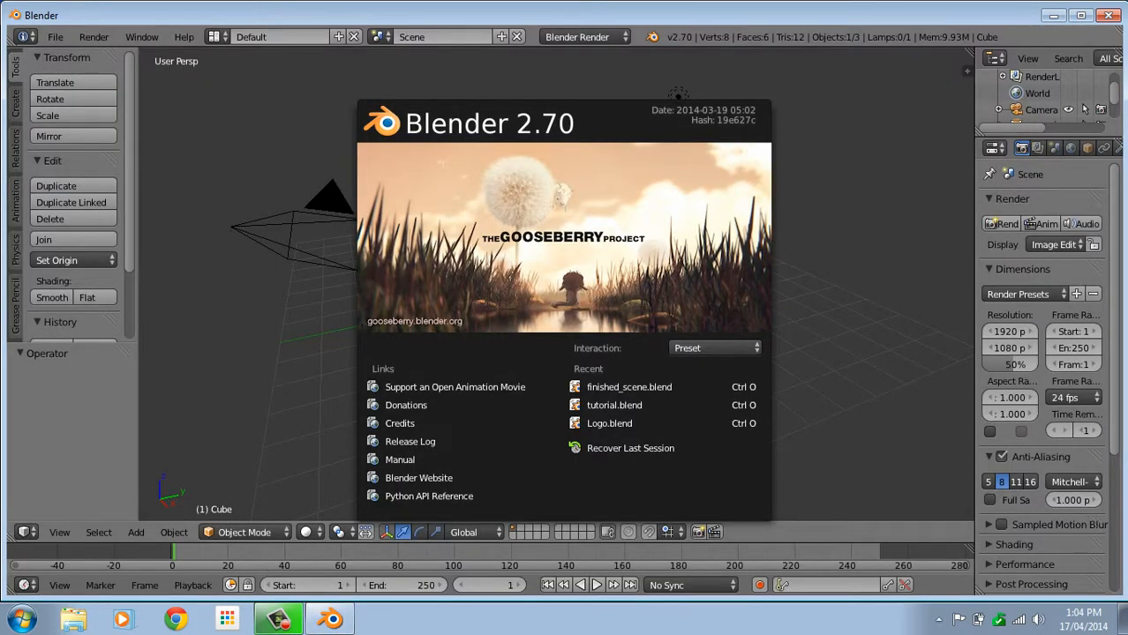
{"action": "key", "text": "Escape"}
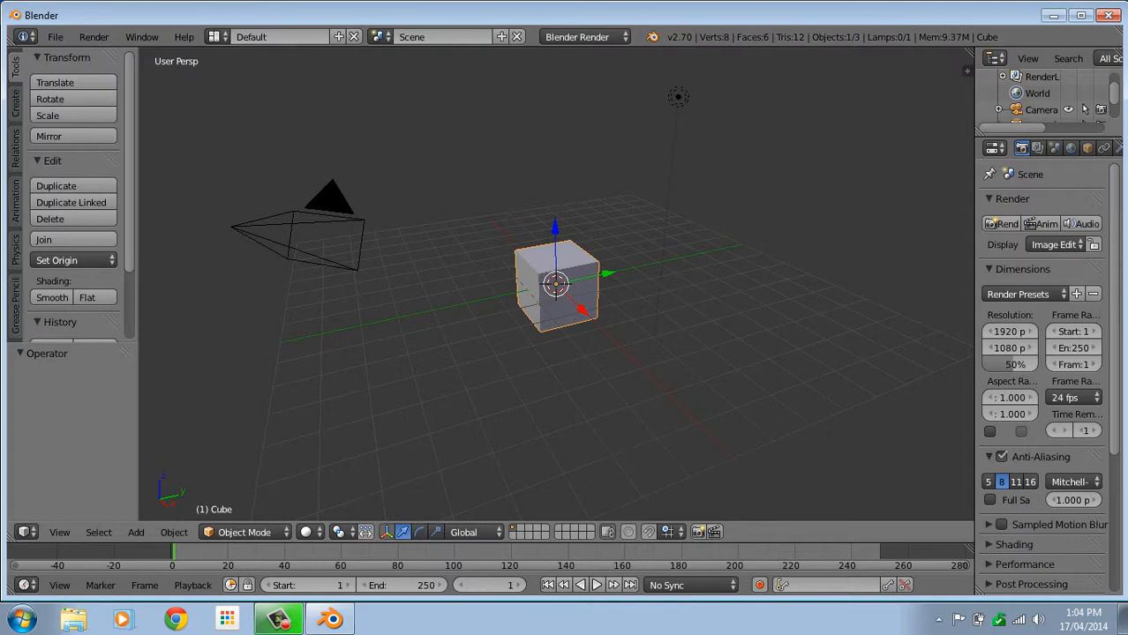
{"action": "scroll", "coordinate": [556, 285], "scroll_direction": "down", "scroll_amount": 1}
{"action": "scroll", "coordinate": [556, 284], "scroll_direction": "up", "scroll_amount": 2}
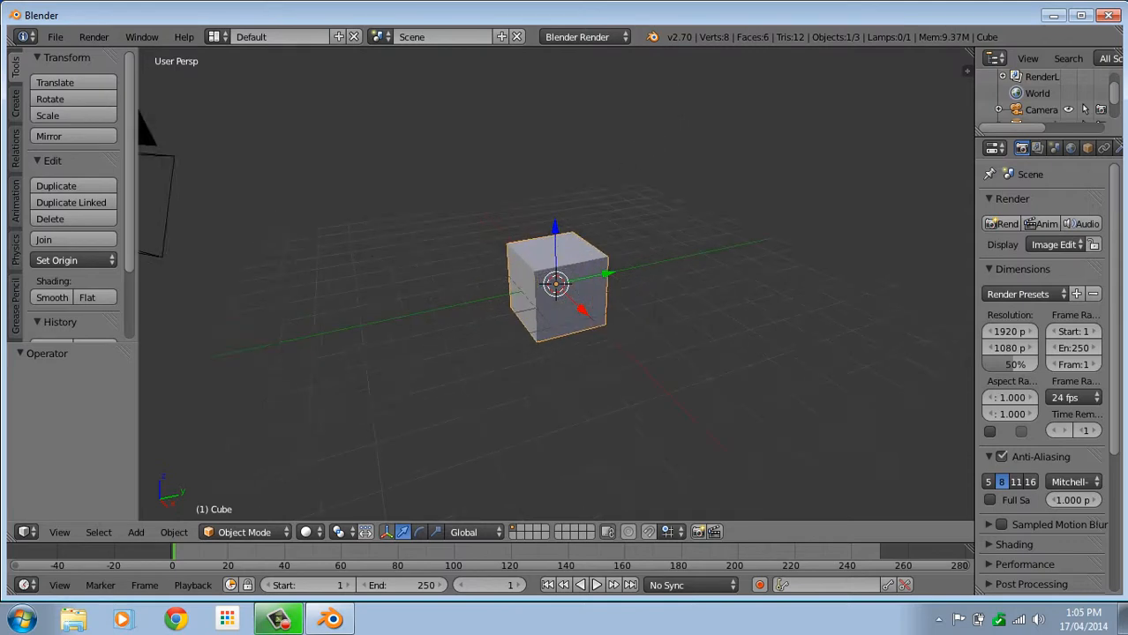
{"action": "scroll", "coordinate": [556, 284], "scroll_direction": "down", "scroll_amount": 2}
{"action": "scroll", "coordinate": [556, 284], "scroll_direction": "up", "scroll_amount": 1}
{"action": "middle_click_drag", "start_coordinate": [556, 284], "coordinate": [601, 280]}
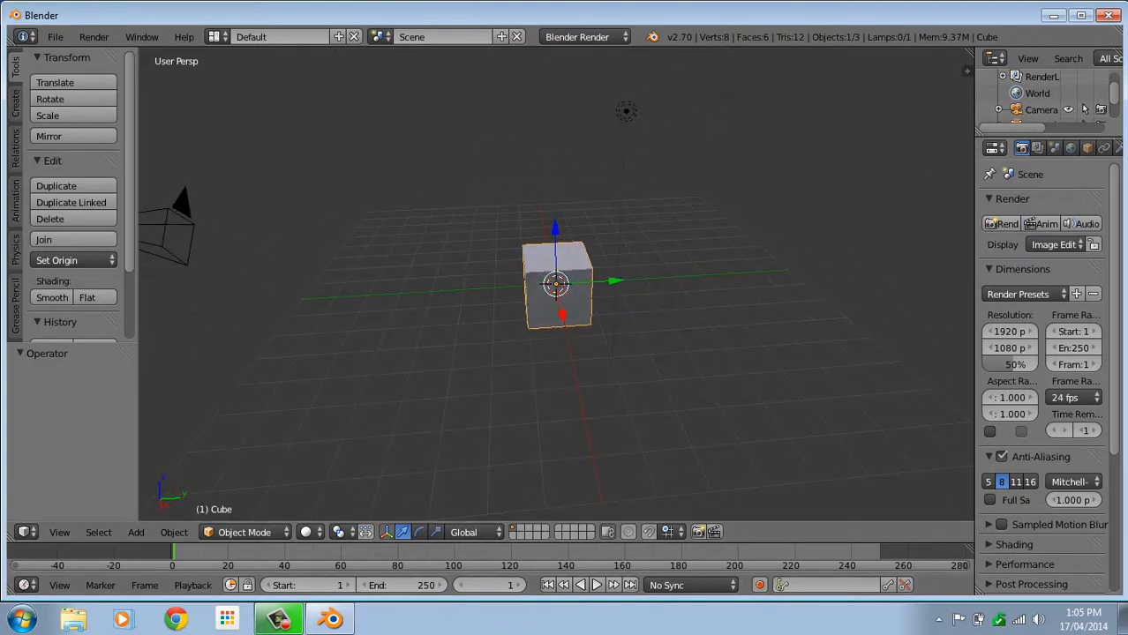
Widen the properties editor area and move the timeline's current frame to 0.
{"action": "left_click_drag", "start_coordinate": [975, 529], "coordinate": [876, 529]}
{"action": "left_click_drag", "start_coordinate": [454, 553], "coordinate": [154, 552]}
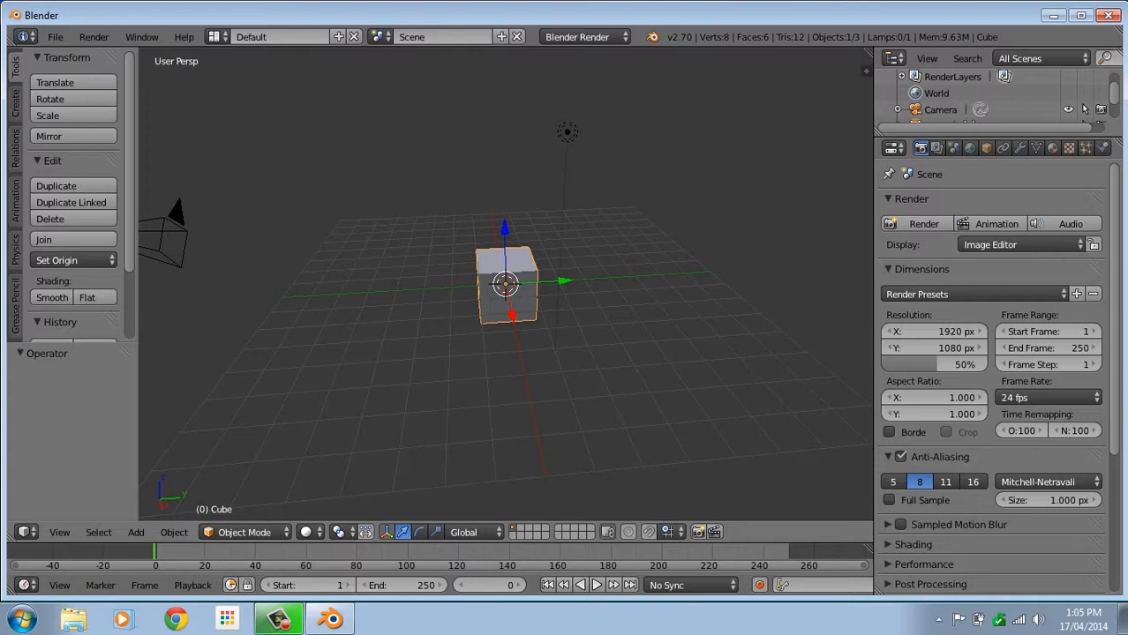
Switch the screen layout to Video Editing.
{"action": "left_click", "coordinate": [214, 36]}
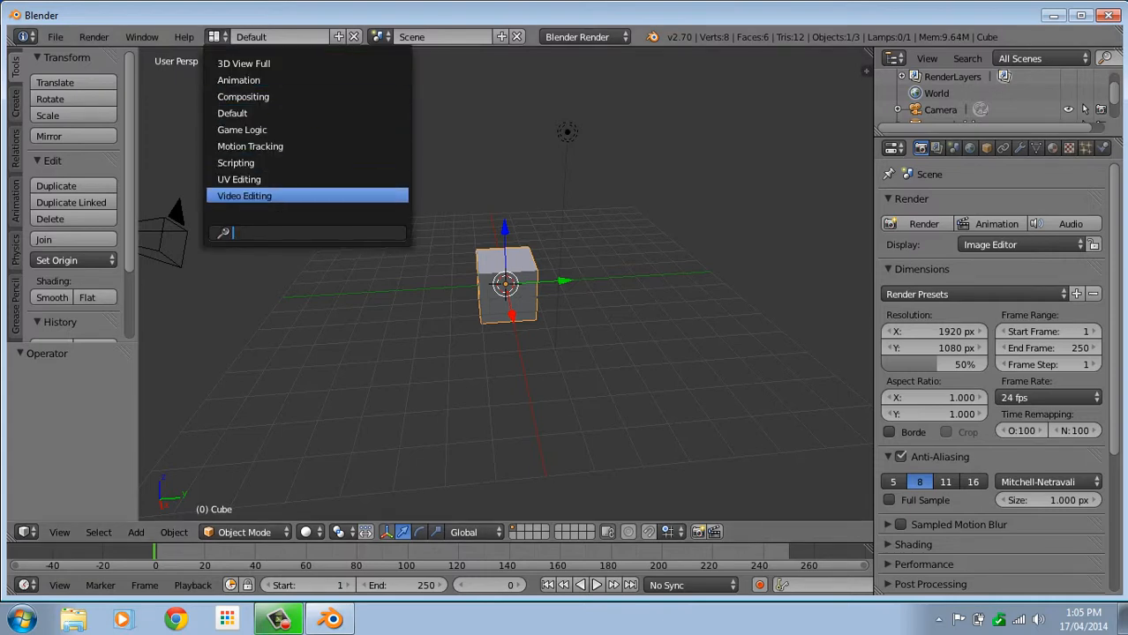
{"action": "key", "text": "Return"}
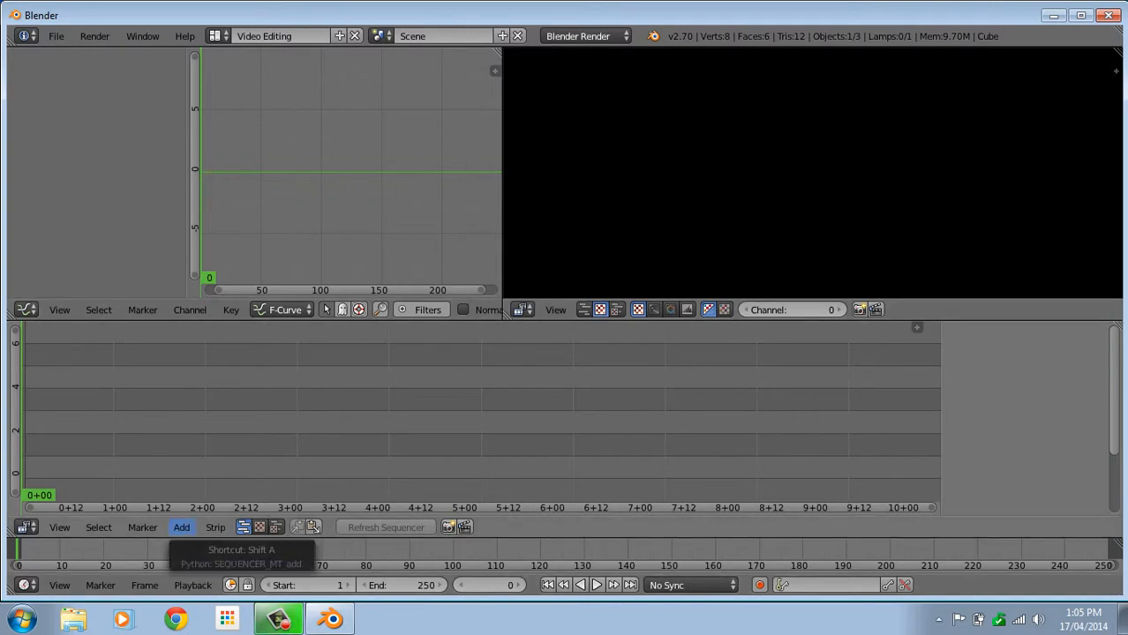
Add the movie 0022_trainstation.mp4 from the Desktop folder to the sequencer with its sound, starting at frame 0.
{"action": "left_click", "coordinate": [181, 527]}
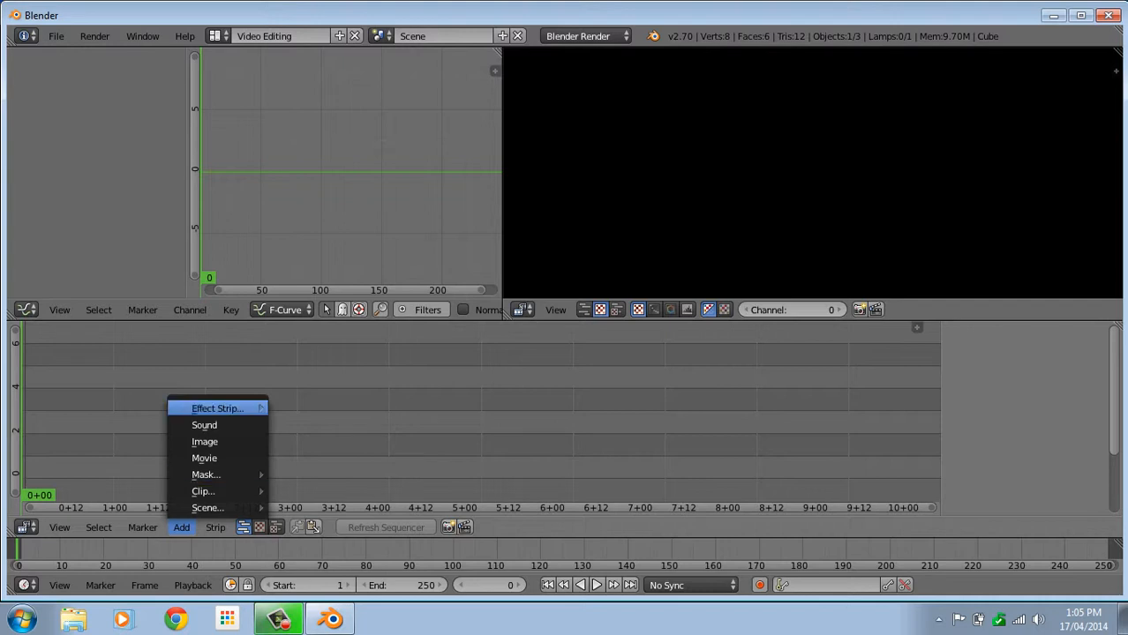
{"action": "mouse_move", "coordinate": [217, 408]}
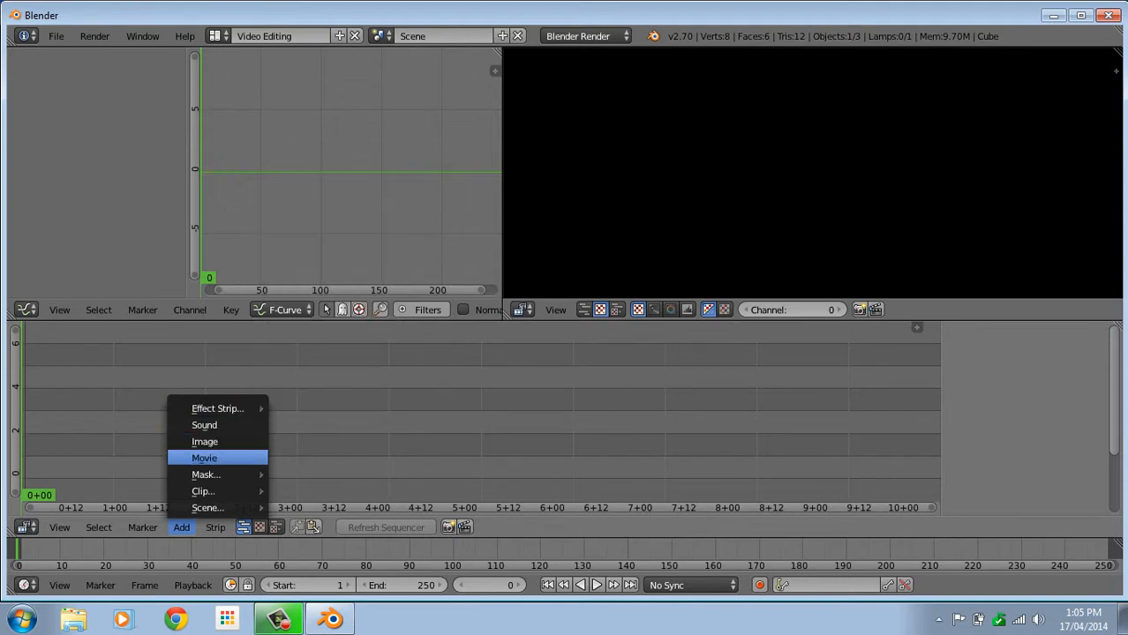
{"action": "left_click", "coordinate": [212, 458]}
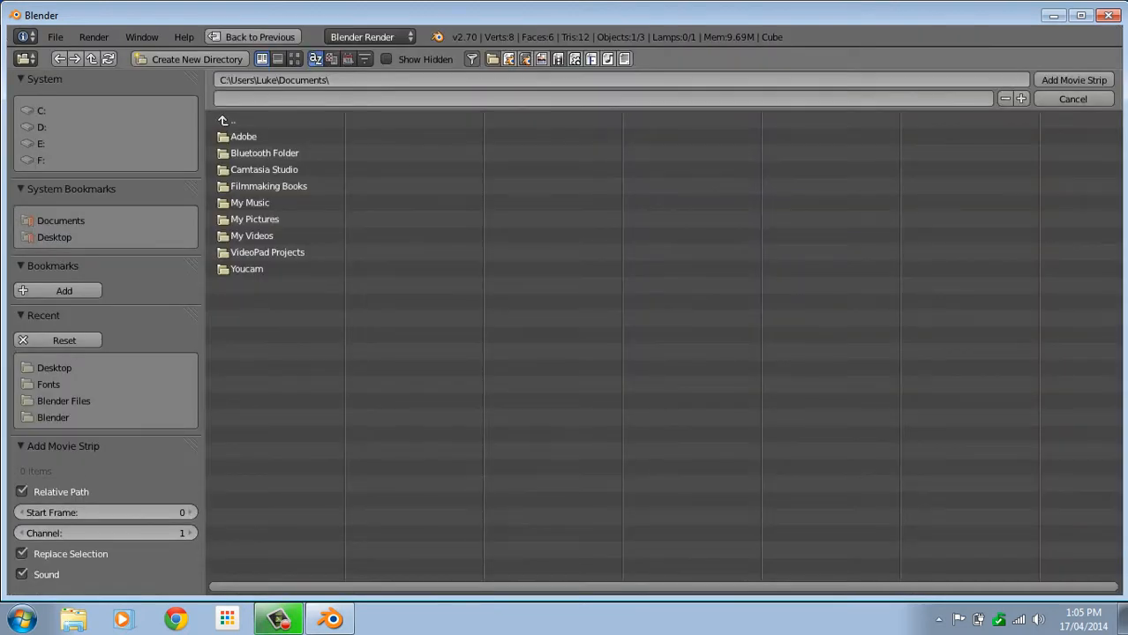
{"action": "left_click", "coordinate": [55, 368]}
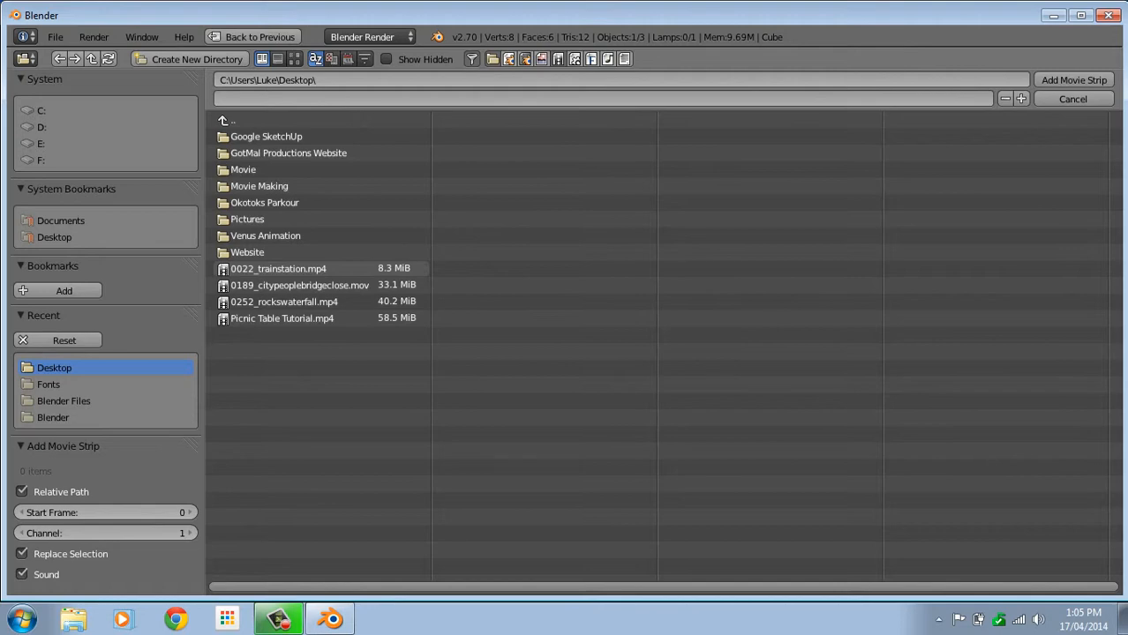
{"action": "left_click", "coordinate": [321, 269]}
{"action": "double_click", "coordinate": [314, 266]}
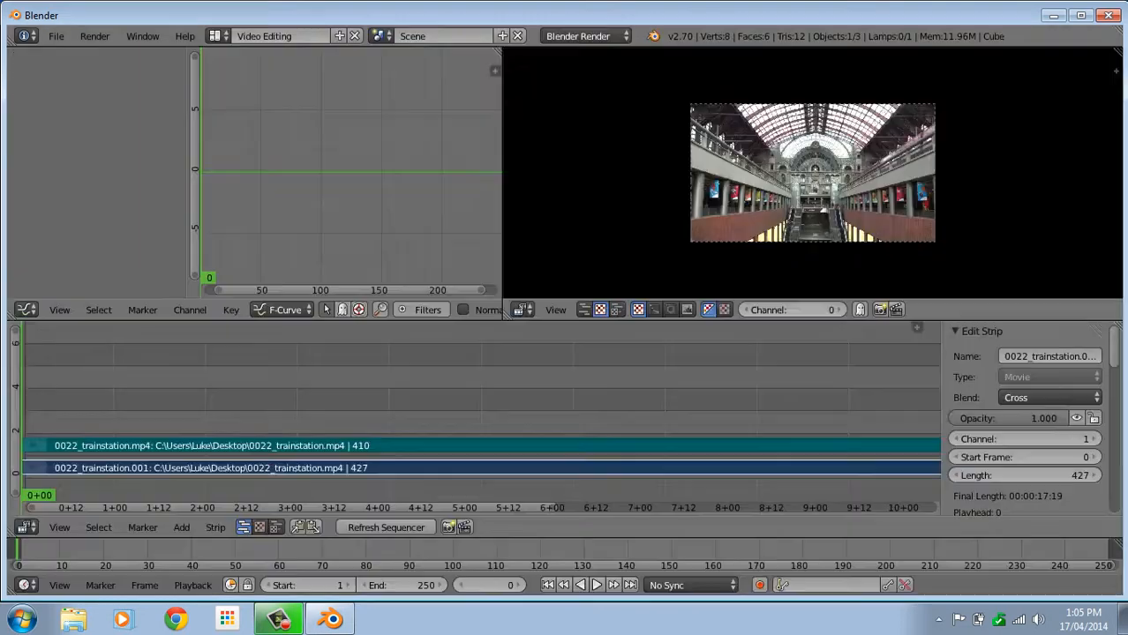
{"action": "left_click", "coordinate": [314, 264]}
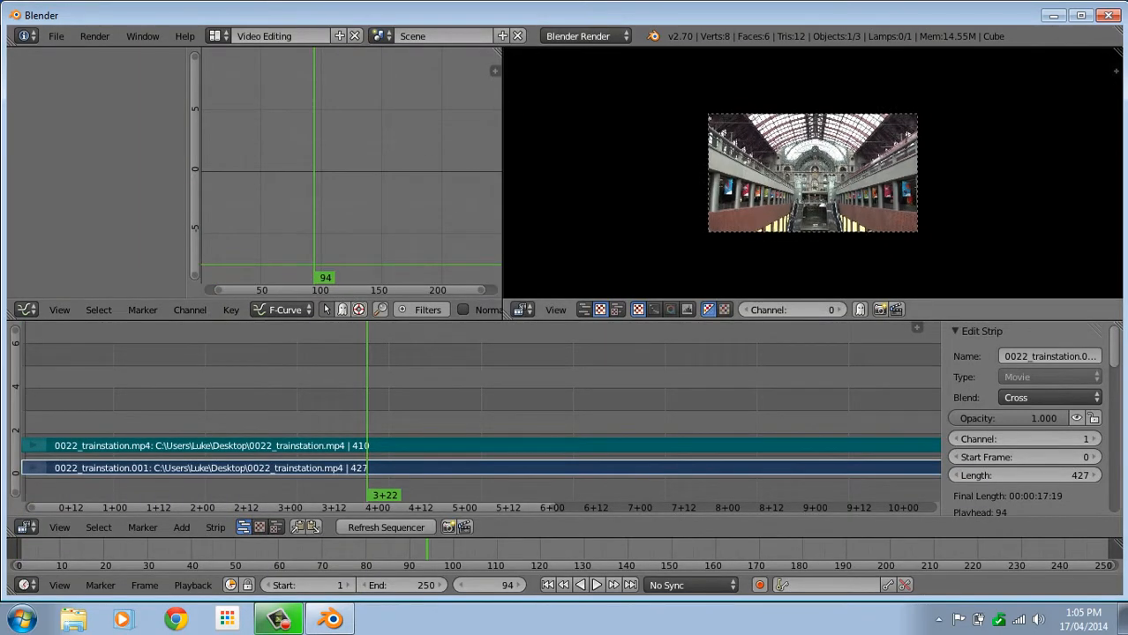
Return the playhead to frame 0 and play the train station clip in the preview, stopping after it loops.
{"action": "scroll", "coordinate": [812, 173], "scroll_direction": "up", "scroll_amount": 1}
{"action": "scroll", "coordinate": [811, 173], "scroll_direction": "down", "scroll_amount": 1}
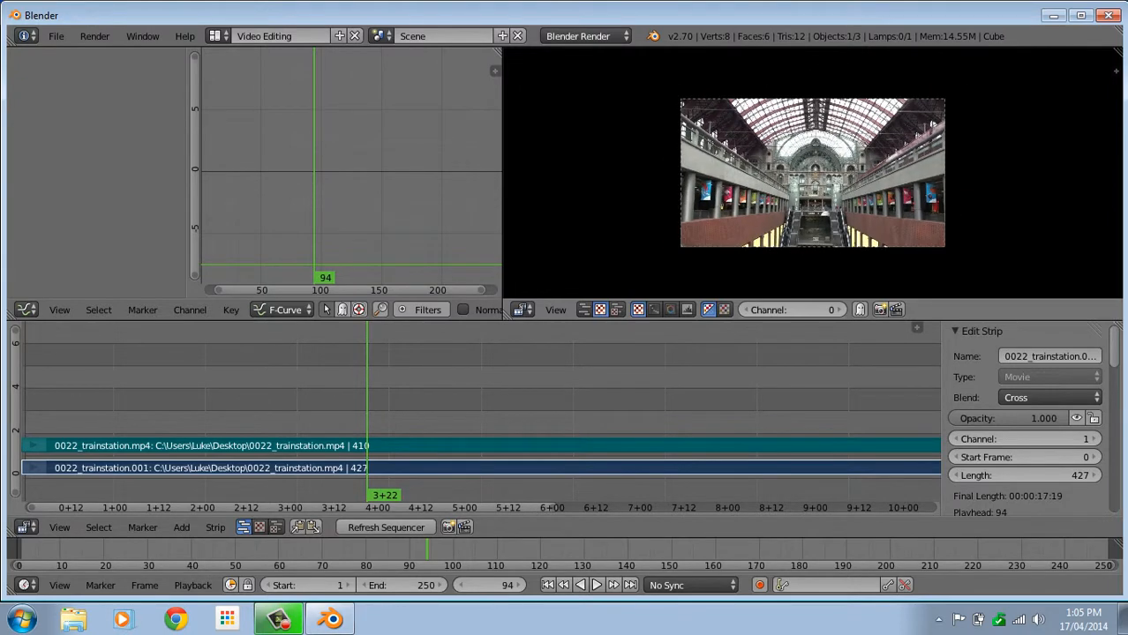
{"action": "left_click_drag", "start_coordinate": [367, 402], "coordinate": [22, 402]}
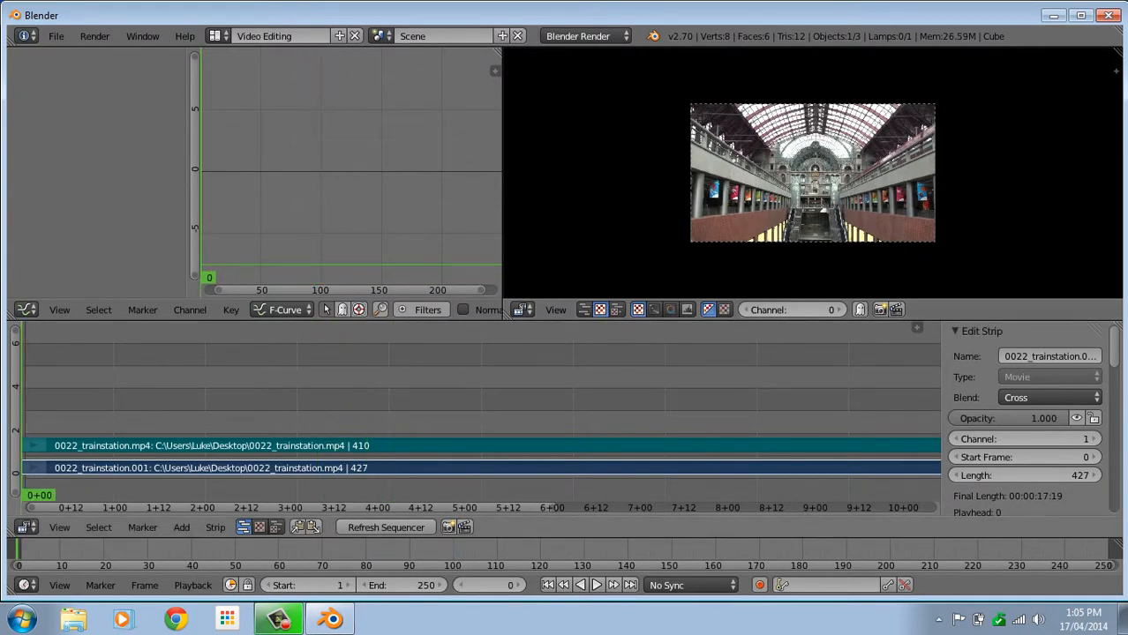
{"action": "key", "text": "alt+a"}
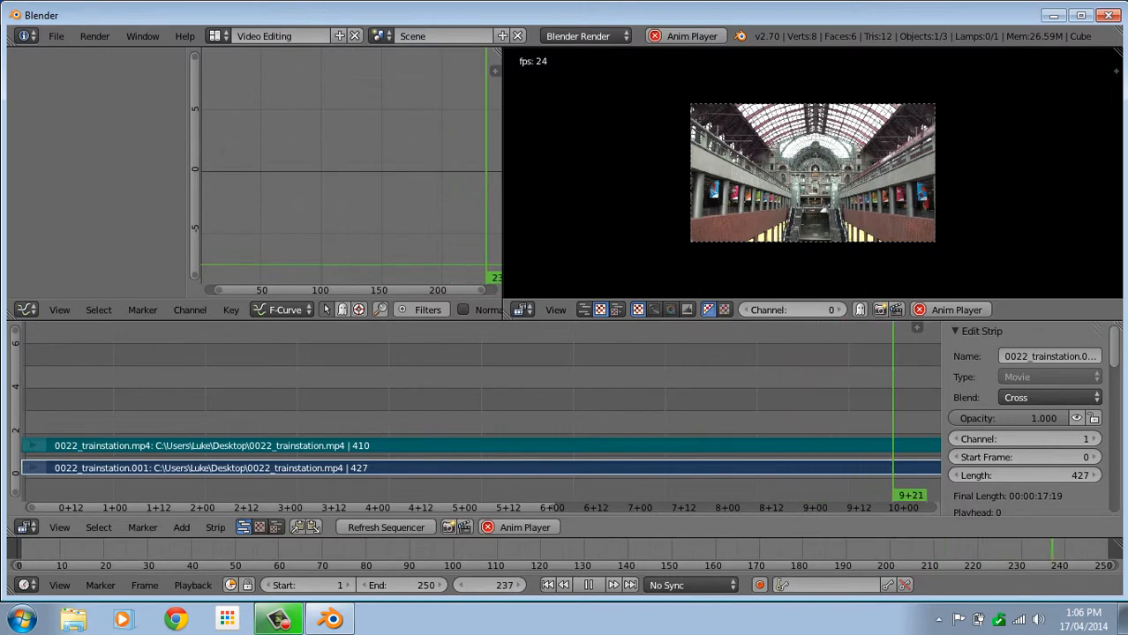
{"action": "key", "text": "alt+a"}
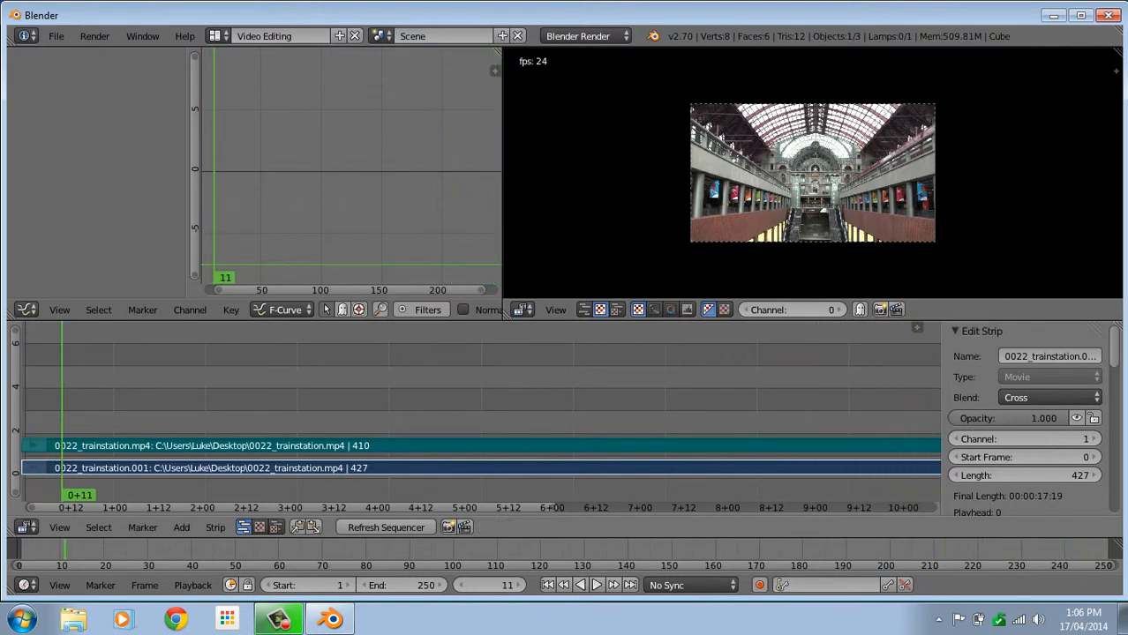
Trim the end of the train station movie strip back to frame 251.
{"action": "scroll", "coordinate": [482, 411], "scroll_direction": "down", "scroll_amount": 15}
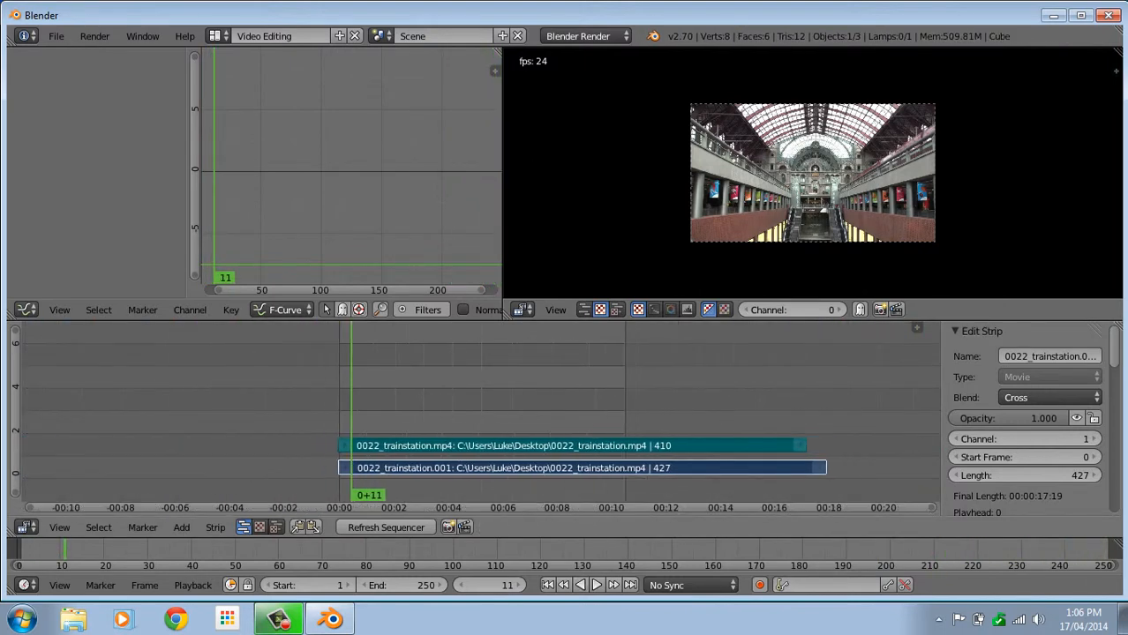
{"action": "left_click_drag", "start_coordinate": [820, 468], "coordinate": [817, 468]}
{"action": "right_click", "coordinate": [819, 468]}
{"action": "key", "text": "g"}
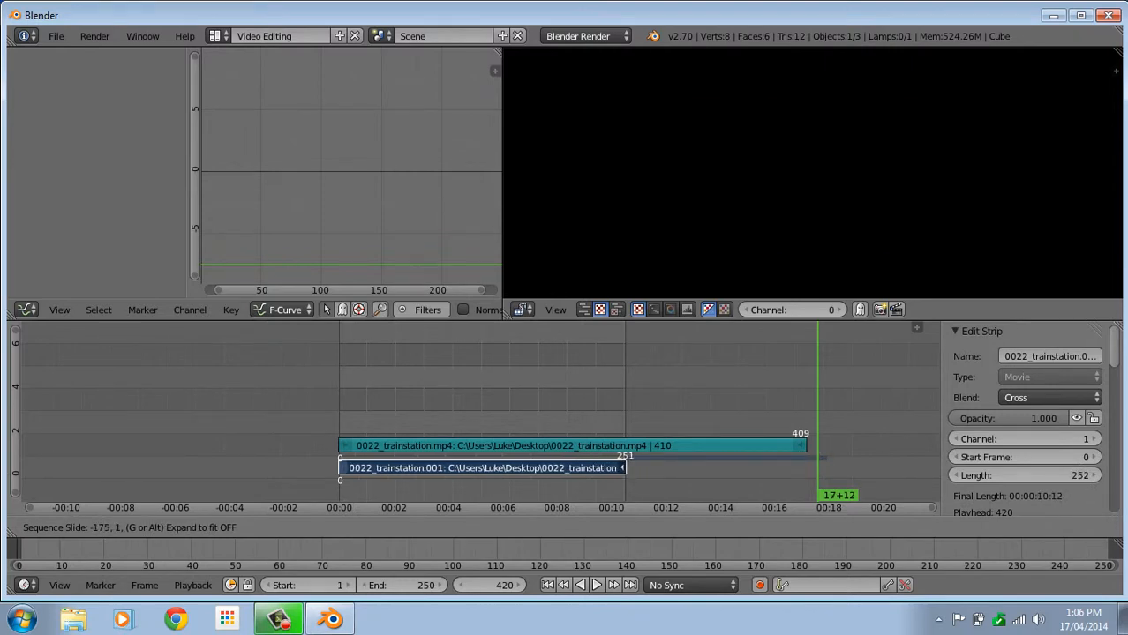
{"action": "left_click", "coordinate": [624, 468]}
{"action": "left_click", "coordinate": [621, 468]}
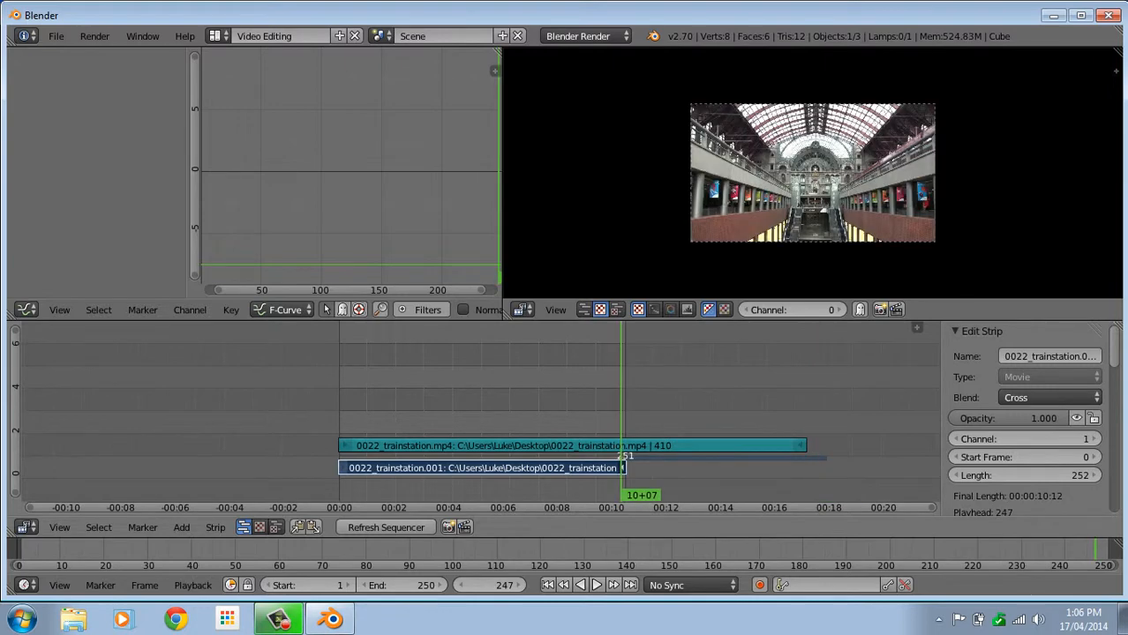
Check the playback around the movie strip's cut-off, and shorten its end by one frame to frame 250.
{"action": "scroll", "coordinate": [624, 464], "scroll_direction": "up", "scroll_amount": 3}
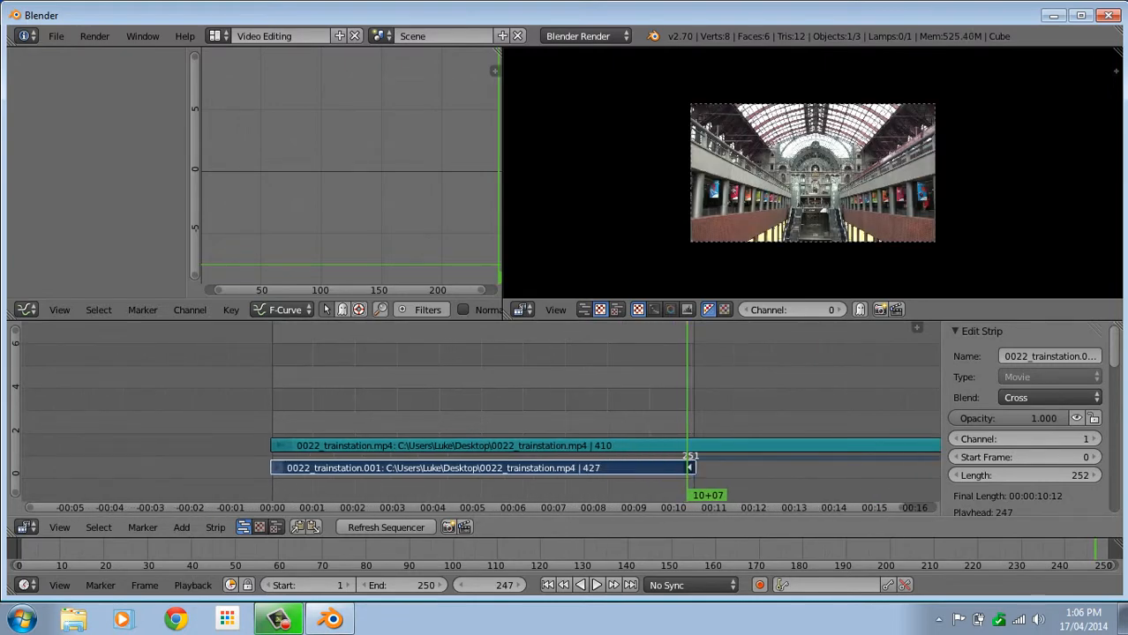
{"action": "left_click_drag", "start_coordinate": [688, 406], "coordinate": [812, 406]}
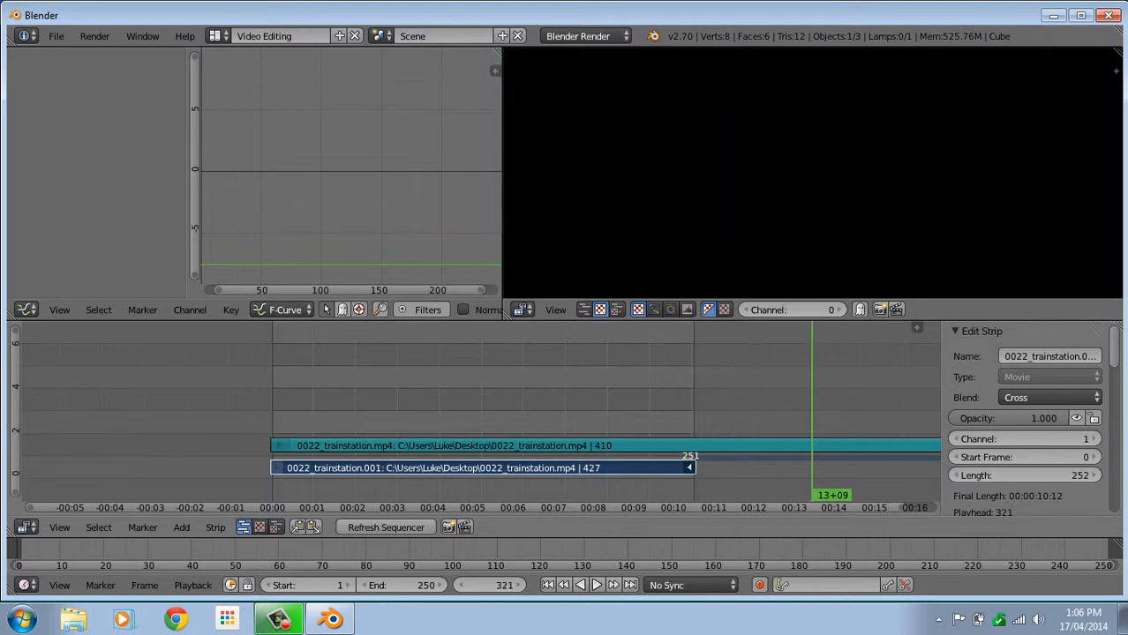
{"action": "left_click", "coordinate": [664, 406]}
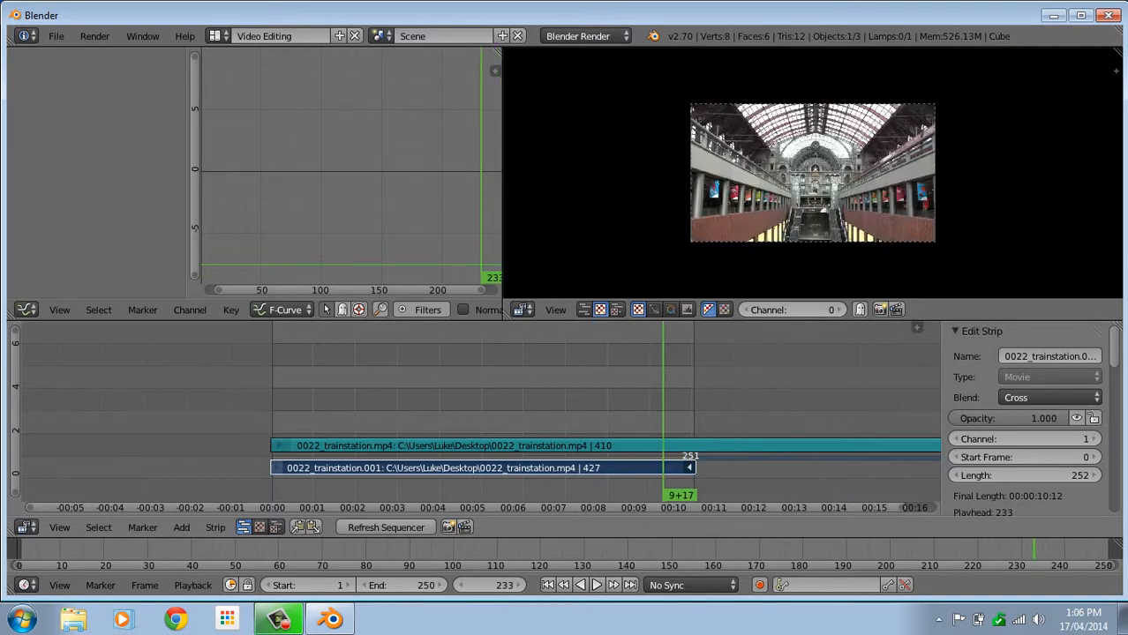
{"action": "key", "text": "s"}
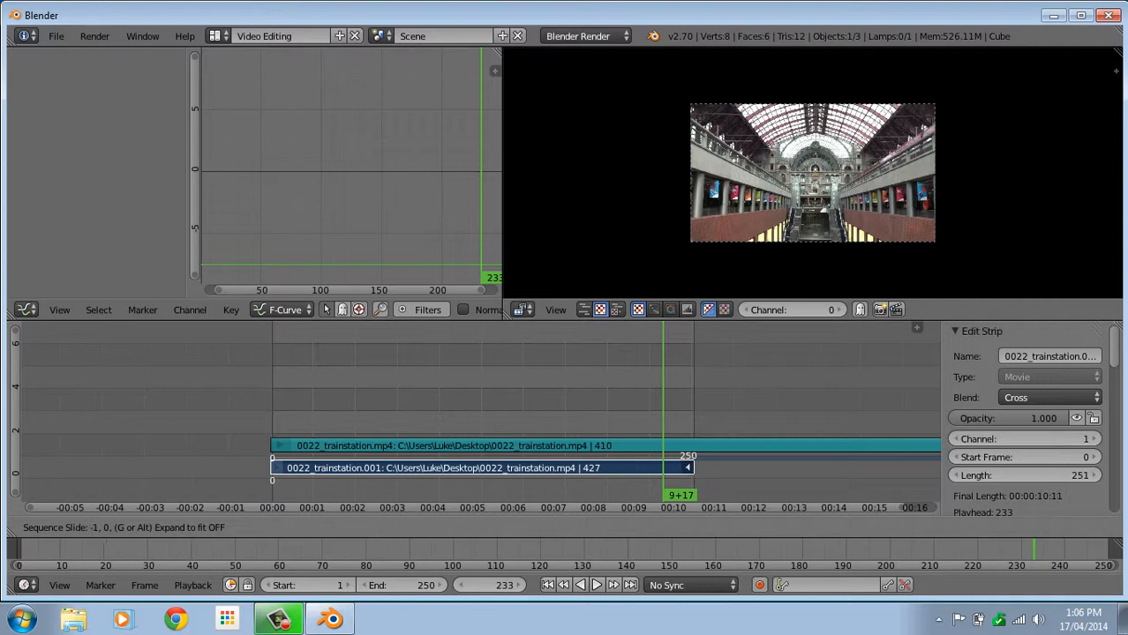
{"action": "key", "text": "Return"}
Trim the end of the train station sound strip to frame 250, matching the movie strip's end.
{"action": "right_click", "coordinate": [686, 446]}
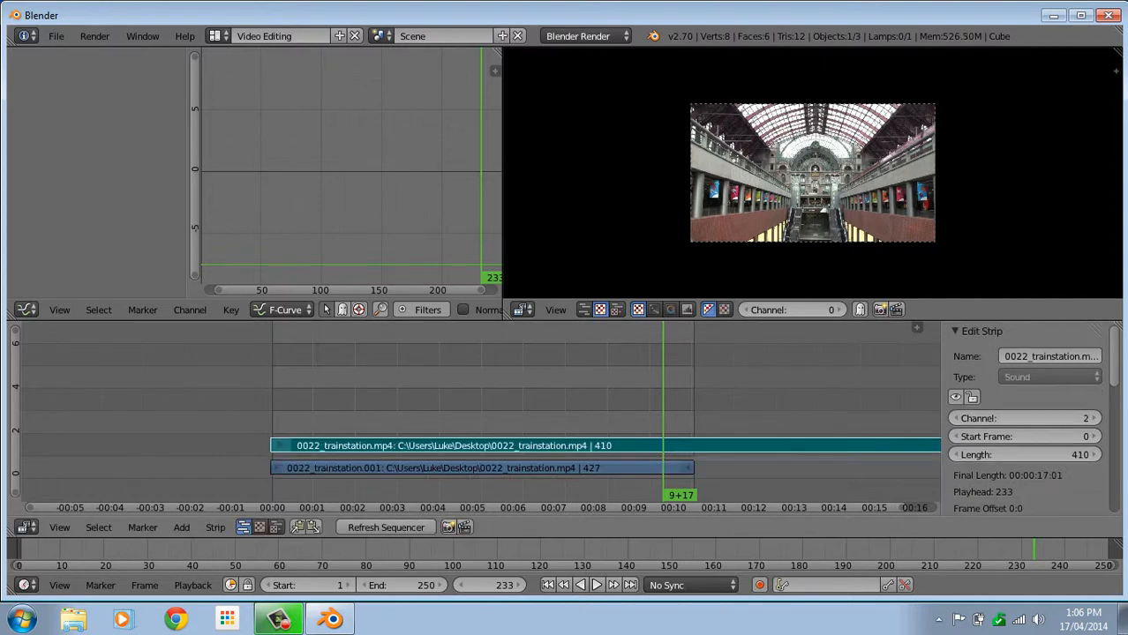
{"action": "scroll", "coordinate": [481, 415], "scroll_direction": "down", "scroll_amount": 4}
{"action": "right_click", "coordinate": [829, 446]}
{"action": "key", "text": "g"}
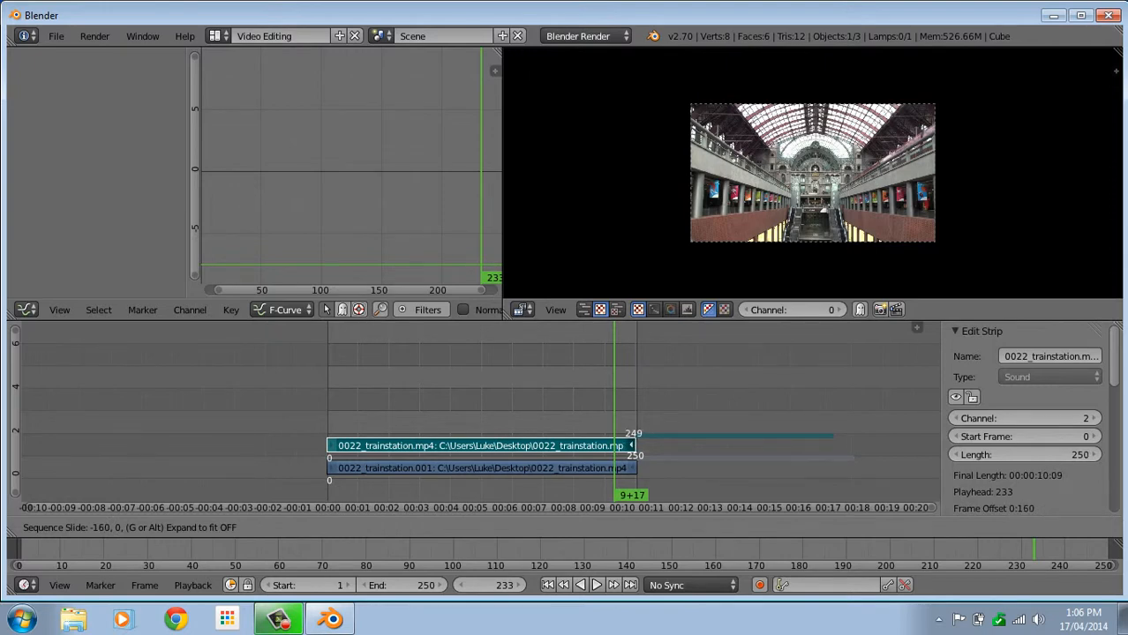
{"action": "left_click", "coordinate": [634, 446]}
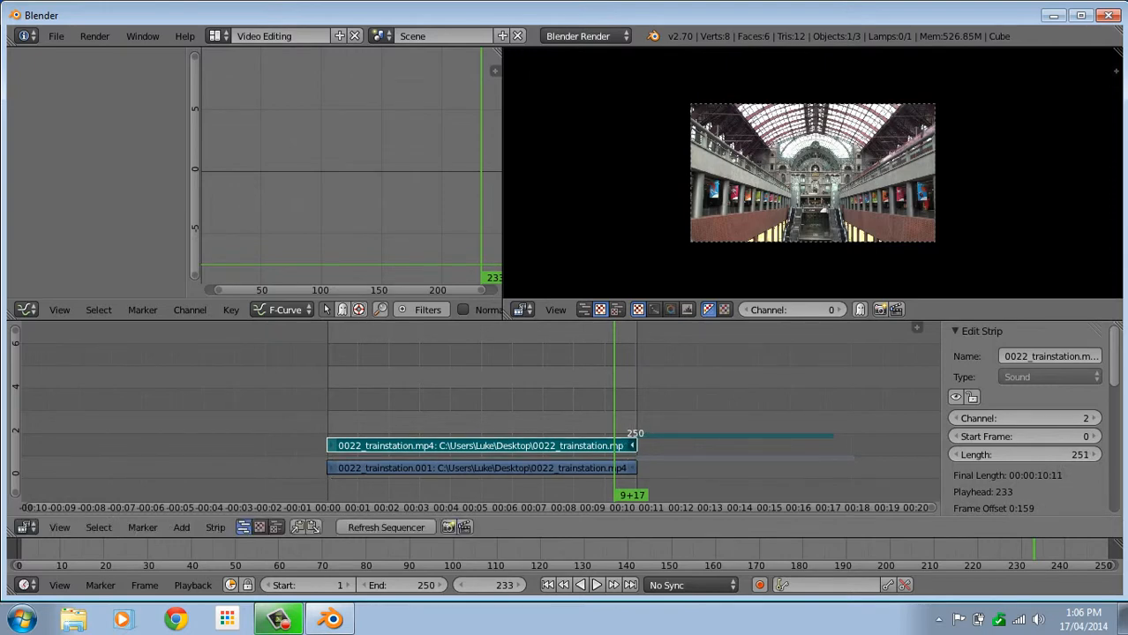
Cut both the train station sound strip and the movie strip in two at frame 133.
{"action": "scroll", "coordinate": [635, 445], "scroll_direction": "up", "scroll_amount": 6}
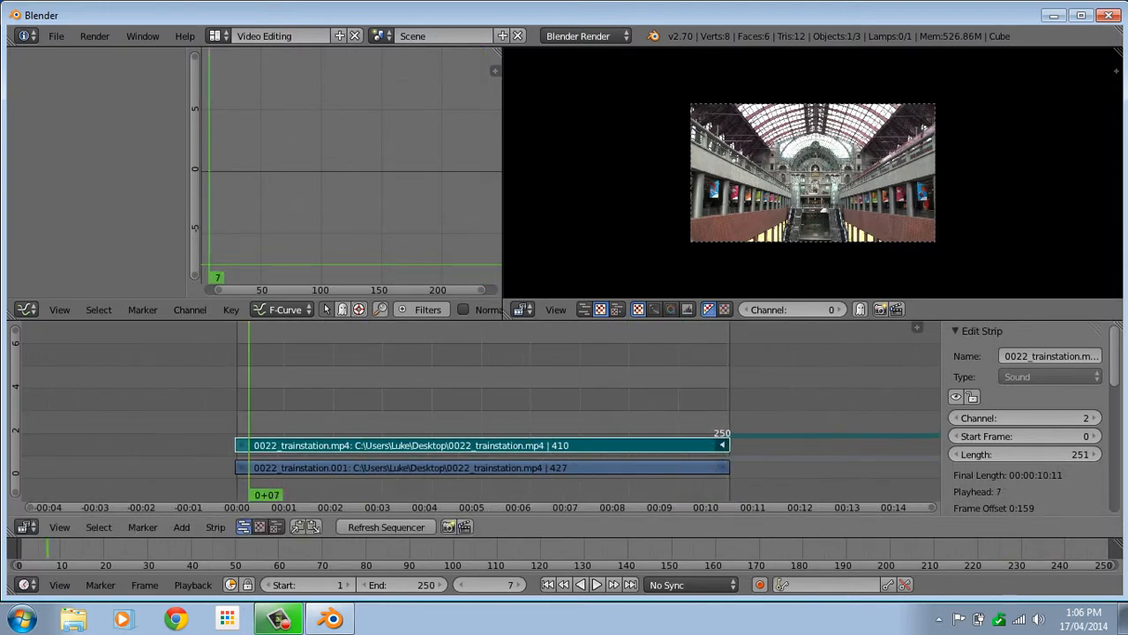
{"action": "left_click_drag", "start_coordinate": [707, 406], "coordinate": [497, 406]}
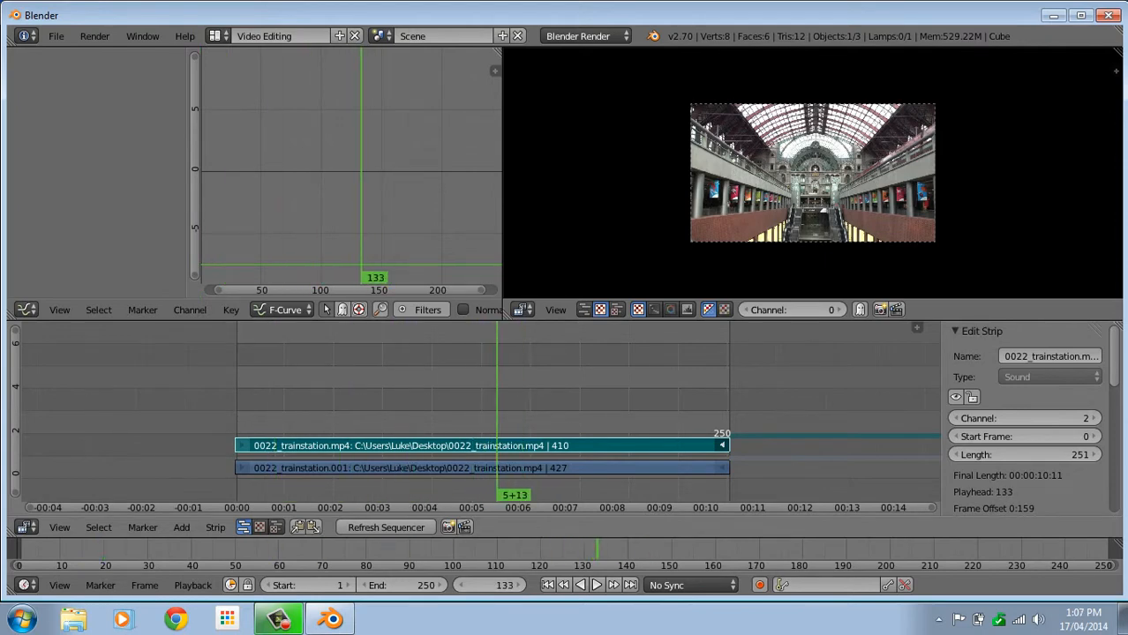
{"action": "key", "text": "k"}
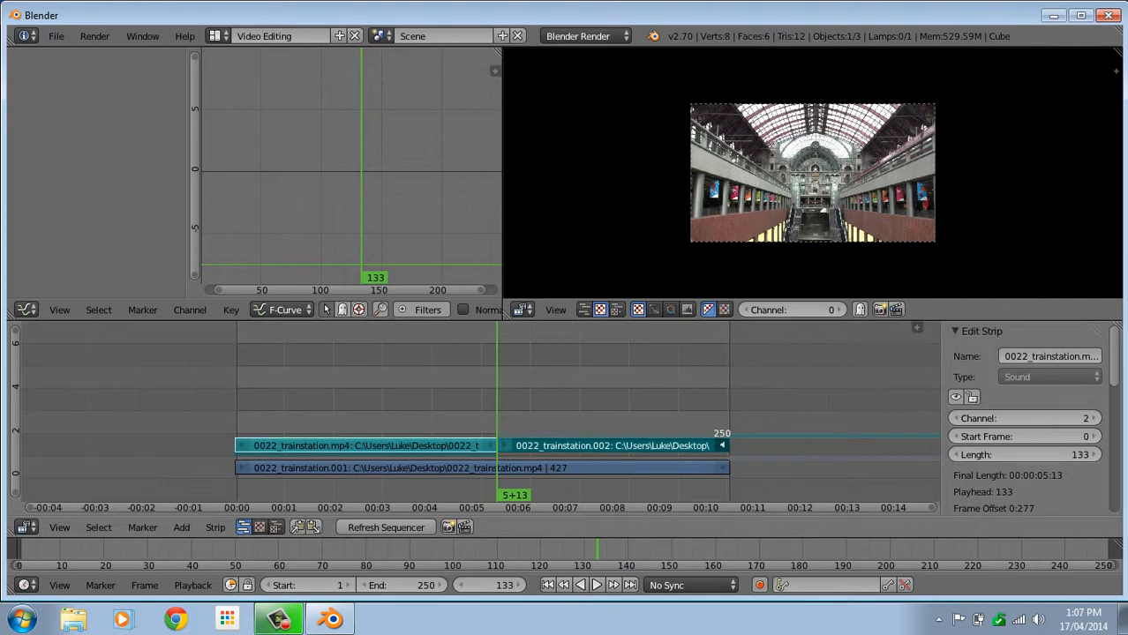
{"action": "left_click", "coordinate": [518, 406]}
{"action": "left_click_drag", "start_coordinate": [518, 405], "coordinate": [497, 406]}
{"action": "right_click", "coordinate": [530, 469]}
{"action": "key", "text": "k"}
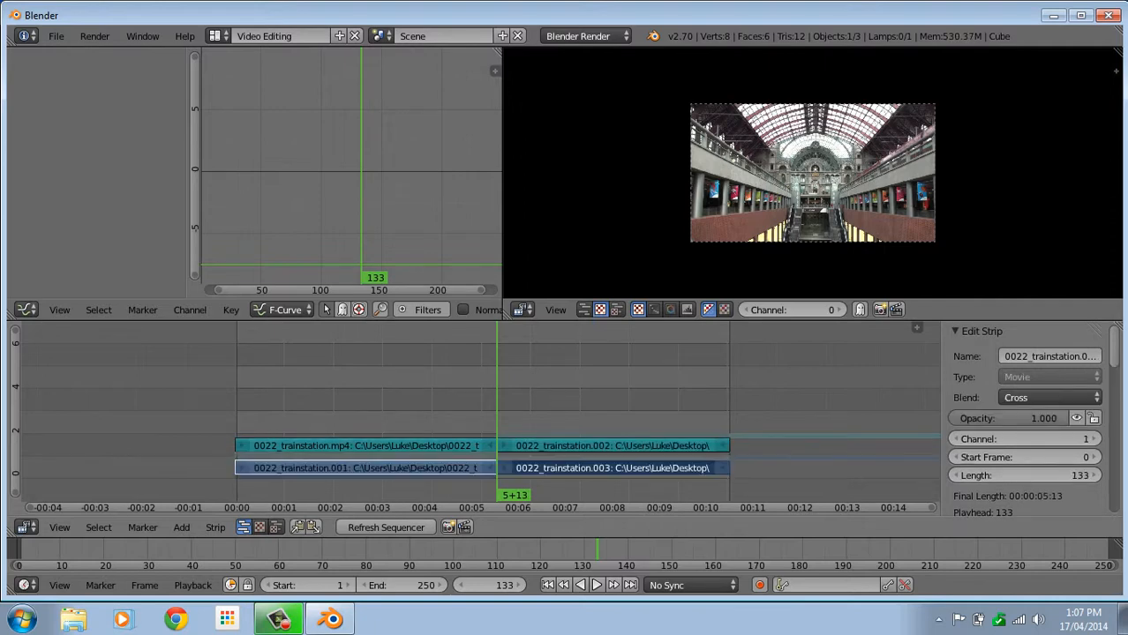
Delete the second halves of the movie and sound strips after the cut at frame 133.
{"action": "right_click", "coordinate": [582, 468]}
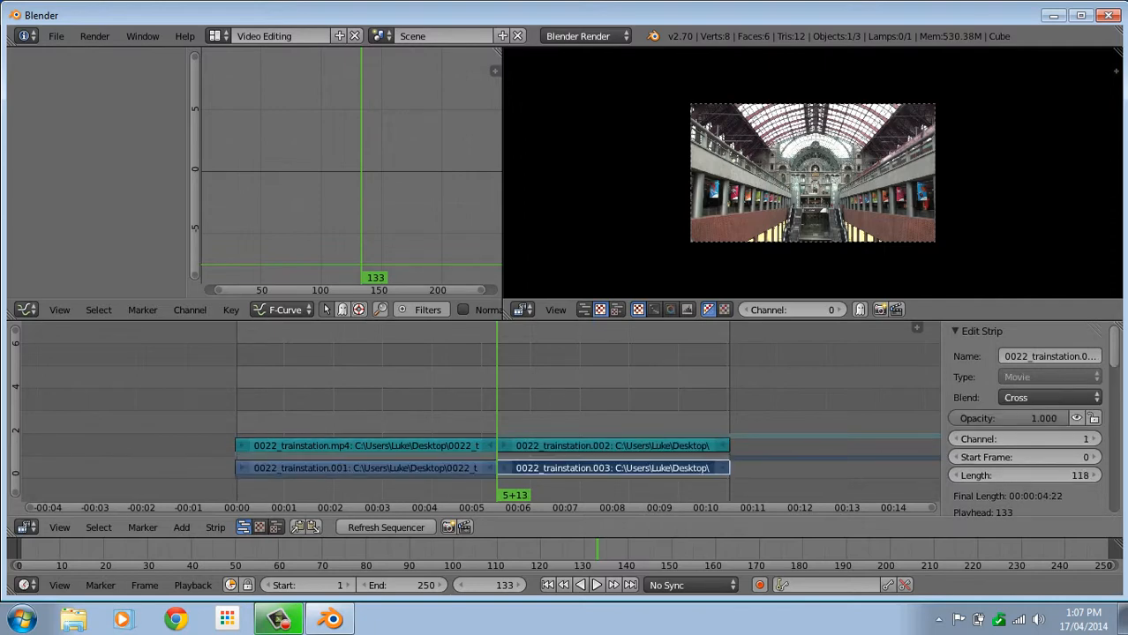
{"action": "right_click", "coordinate": [565, 446], "text": "shift"}
{"action": "key", "text": "x"}
{"action": "left_click", "coordinate": [551, 445]}
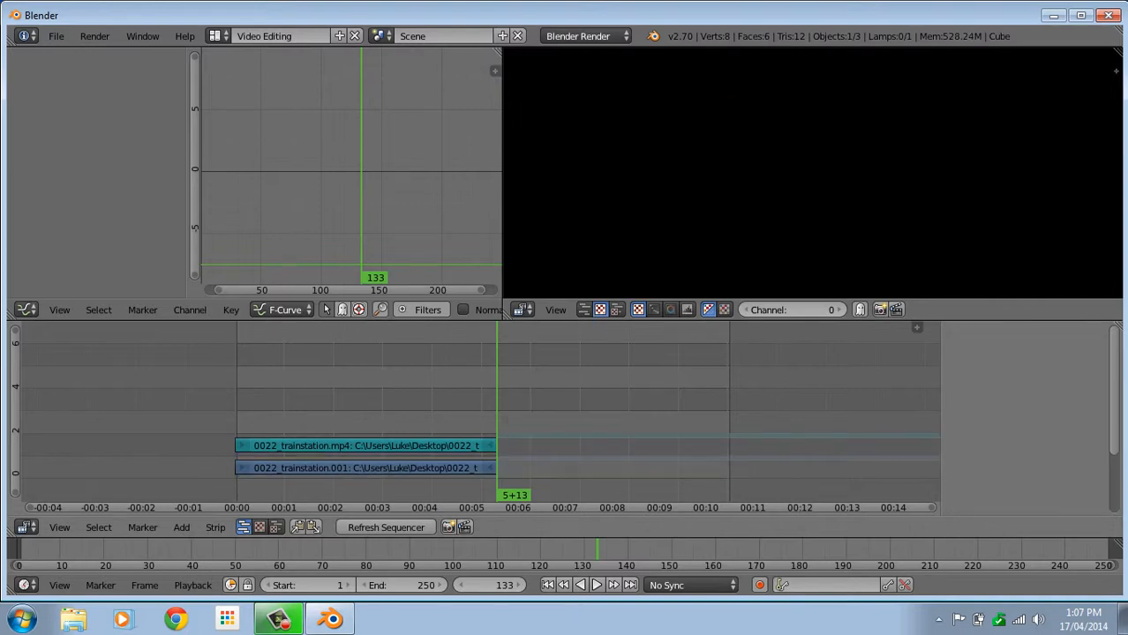
Play the shortened train station clip from frame 0 until just past its end.
{"action": "left_click_drag", "start_coordinate": [495, 406], "coordinate": [236, 406]}
{"action": "key", "text": "alt+a"}
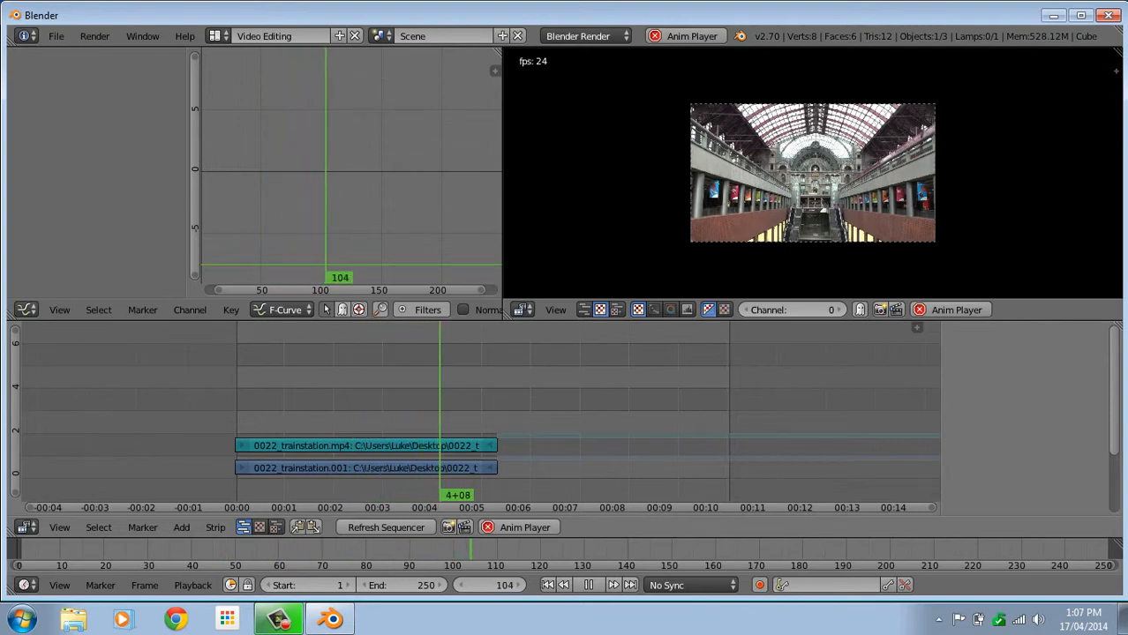
{"action": "key", "text": "alt+a"}
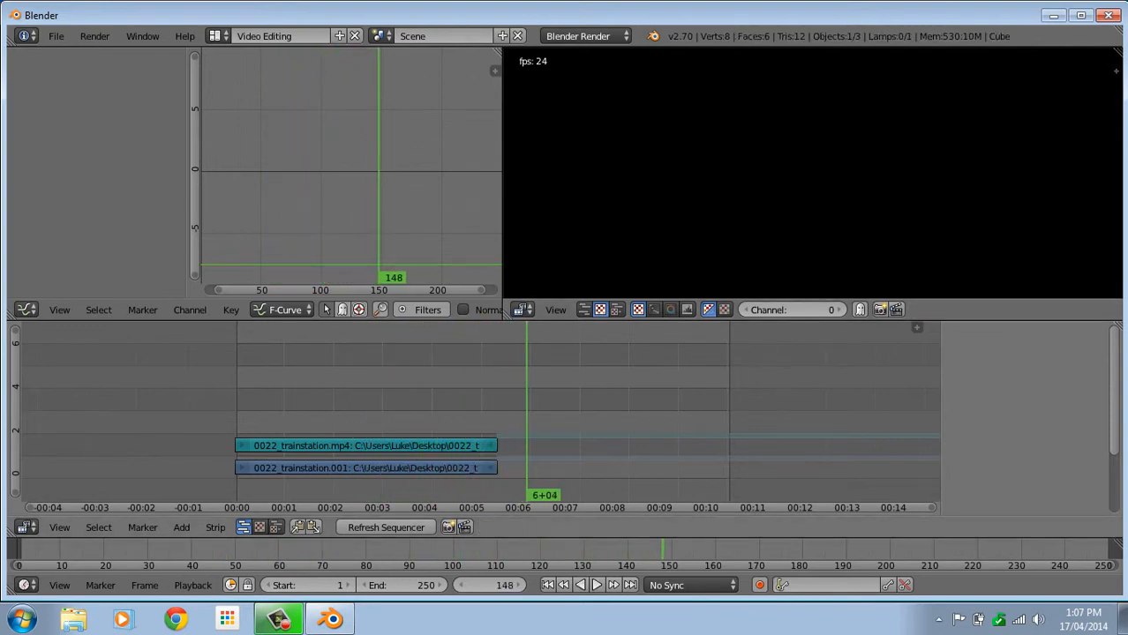
{"action": "mouse_move", "coordinate": [526, 406]}
{"action": "left_mouse_down"}
{"action": "mouse_move", "coordinate": [635, 406]}
{"action": "mouse_move", "coordinate": [528, 406]}
{"action": "left_mouse_up"}
{"action": "right_click", "coordinate": [491, 445]}
{"action": "key", "text": "g"}
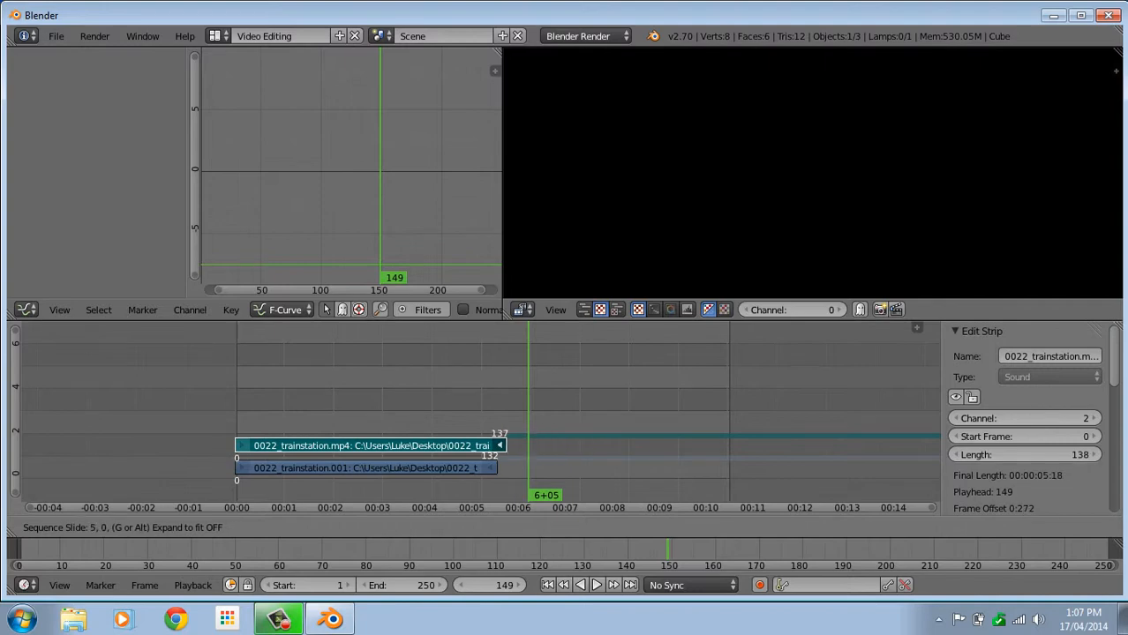
{"action": "left_click", "coordinate": [491, 446]}
Add the movie 0189_citypeoplebridgeclose.mov with its sound at frame 135, just after the train station clip.
{"action": "left_click_drag", "start_coordinate": [532, 406], "coordinate": [502, 406]}
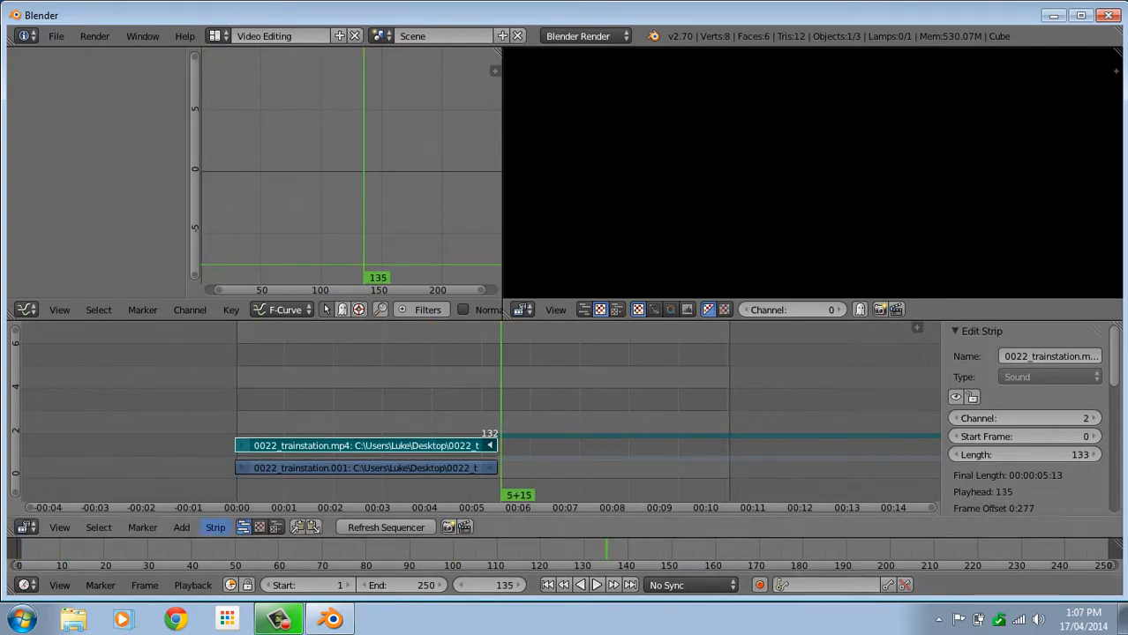
{"action": "left_click", "coordinate": [181, 527]}
{"action": "left_click", "coordinate": [204, 458]}
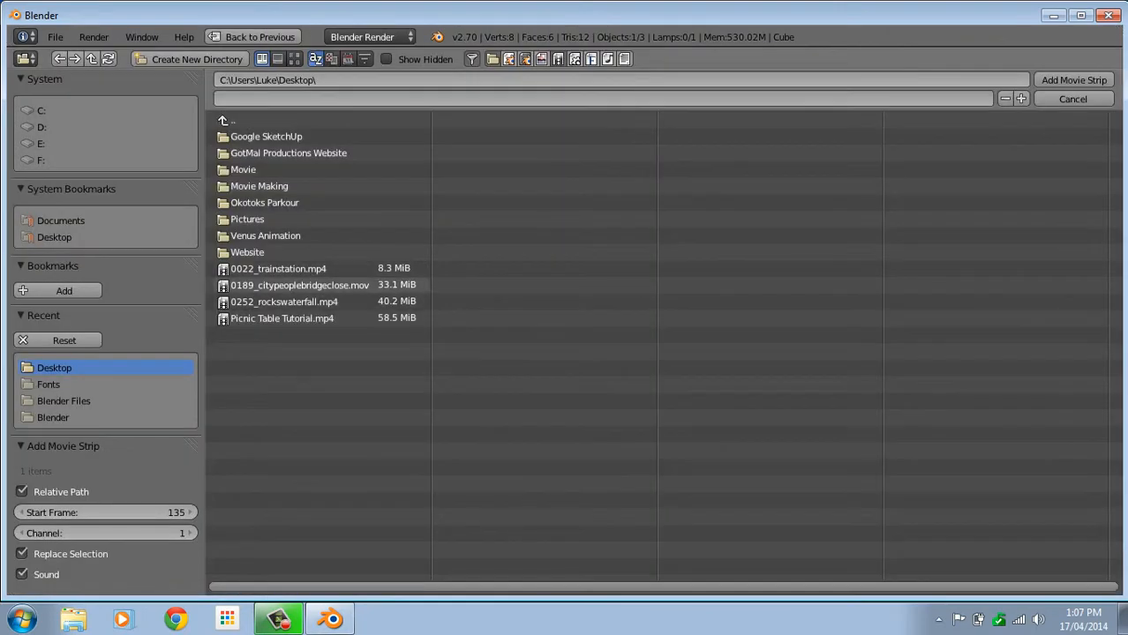
{"action": "left_click", "coordinate": [300, 285]}
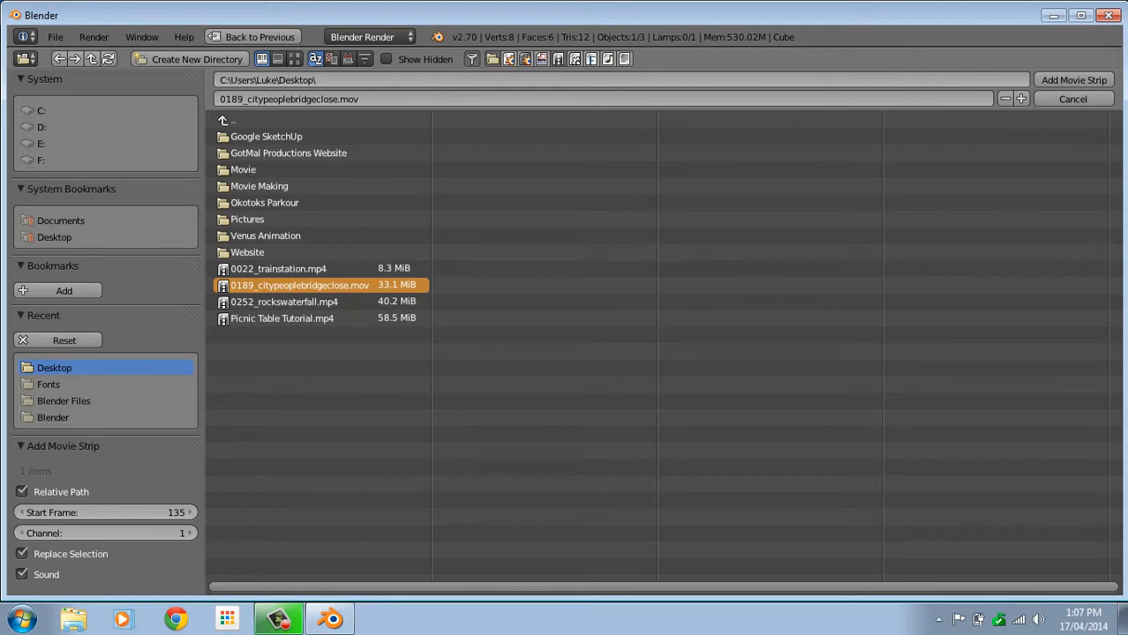
{"action": "double_click", "coordinate": [300, 285]}
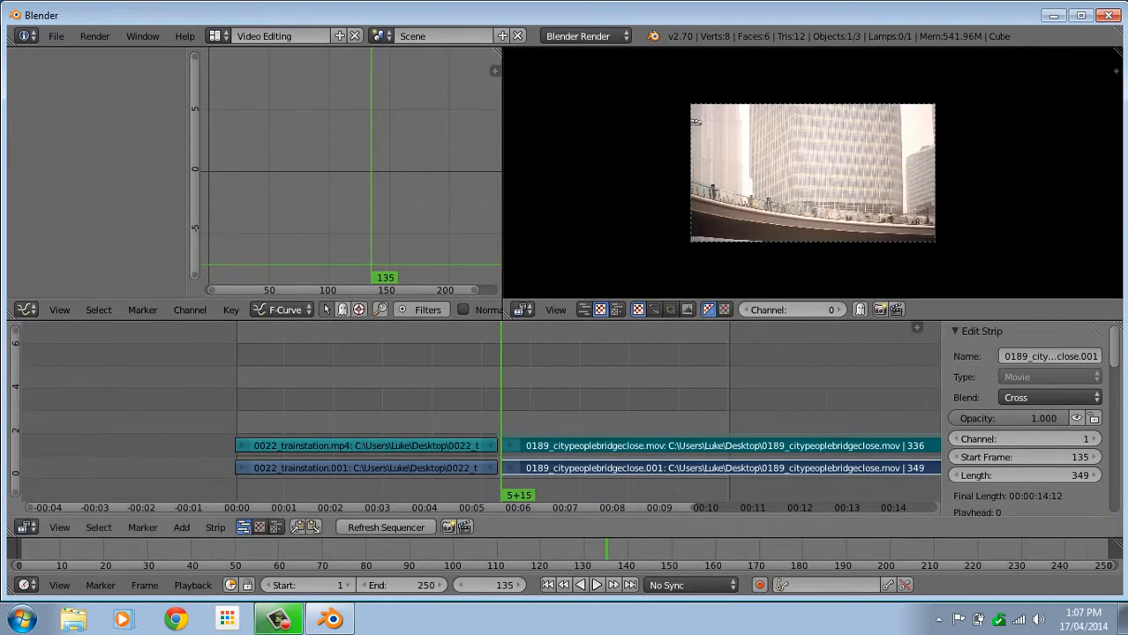
Preview the city bridge clip up to frame 217 and try to add a Speed Control effect to its sound strip.
{"action": "left_click_drag", "start_coordinate": [502, 397], "coordinate": [703, 397]}
{"action": "key", "text": "alt+a"}
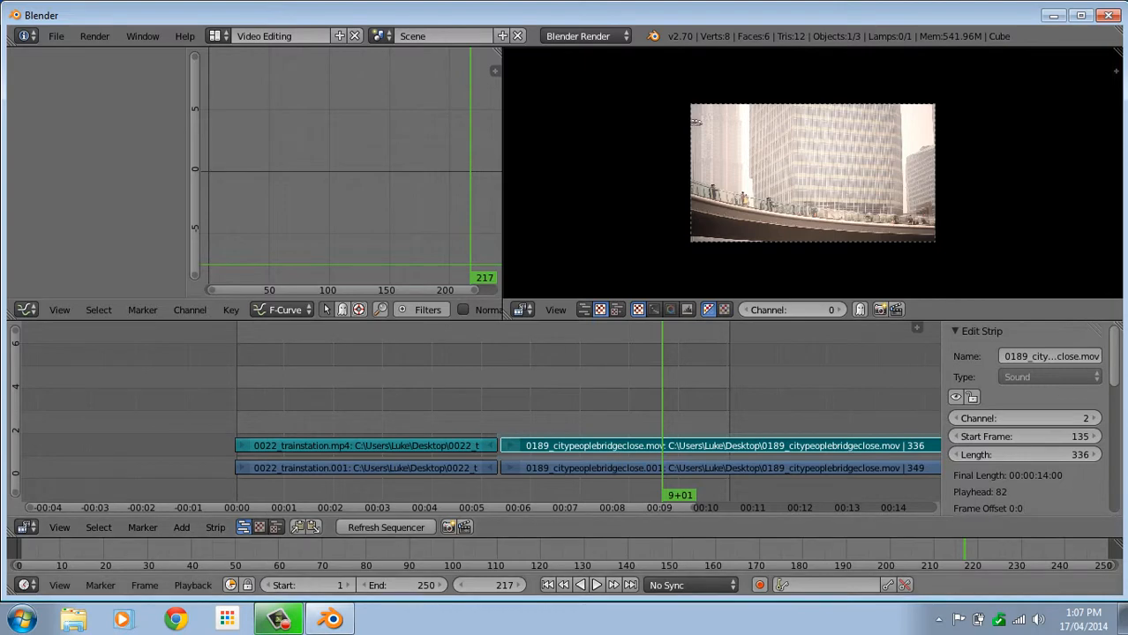
{"action": "left_click", "coordinate": [181, 527]}
{"action": "mouse_move", "coordinate": [220, 408]}
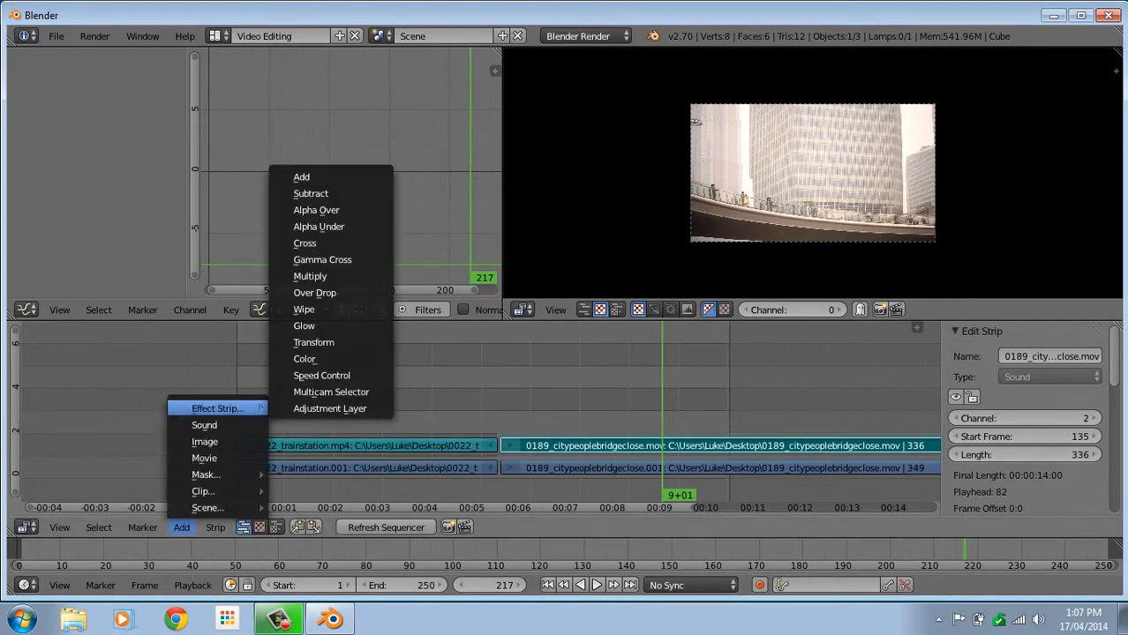
{"action": "left_click", "coordinate": [322, 373]}
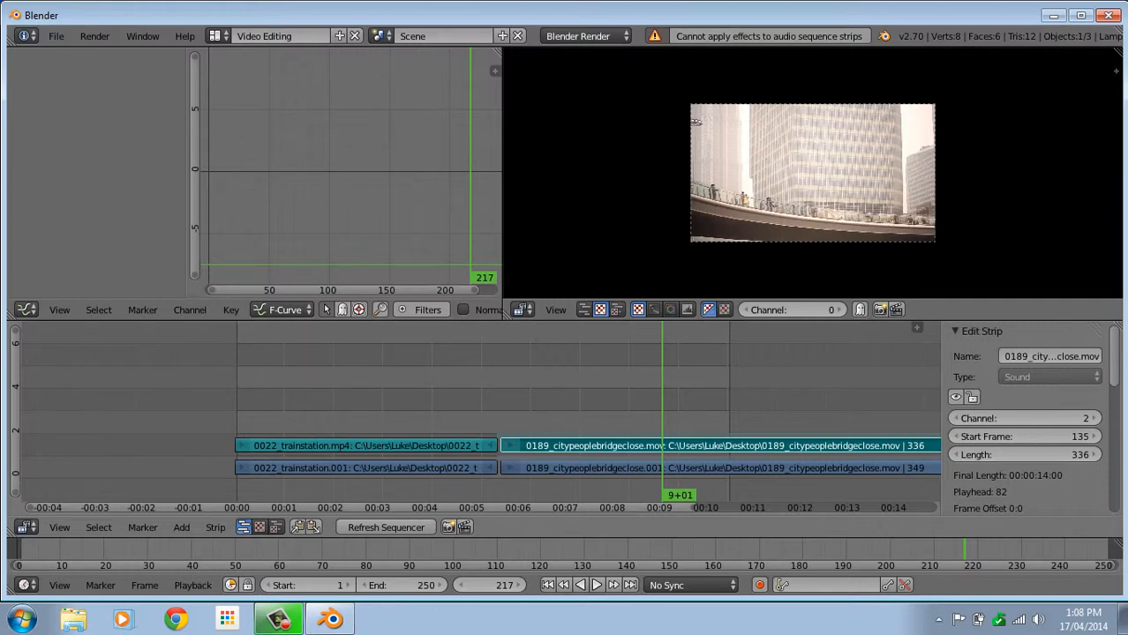
Preview the city bridge movie strip and add a Speed Control effect strip to it.
{"action": "right_click", "coordinate": [600, 469]}
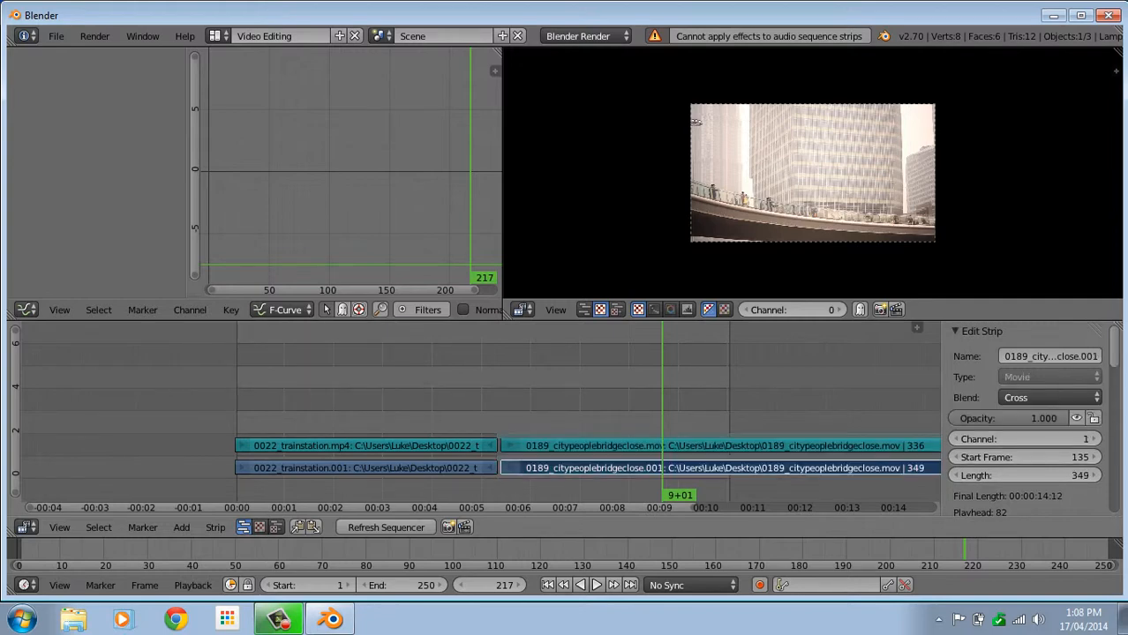
{"action": "key", "text": "alt+a"}
{"action": "key", "text": "alt+a"}
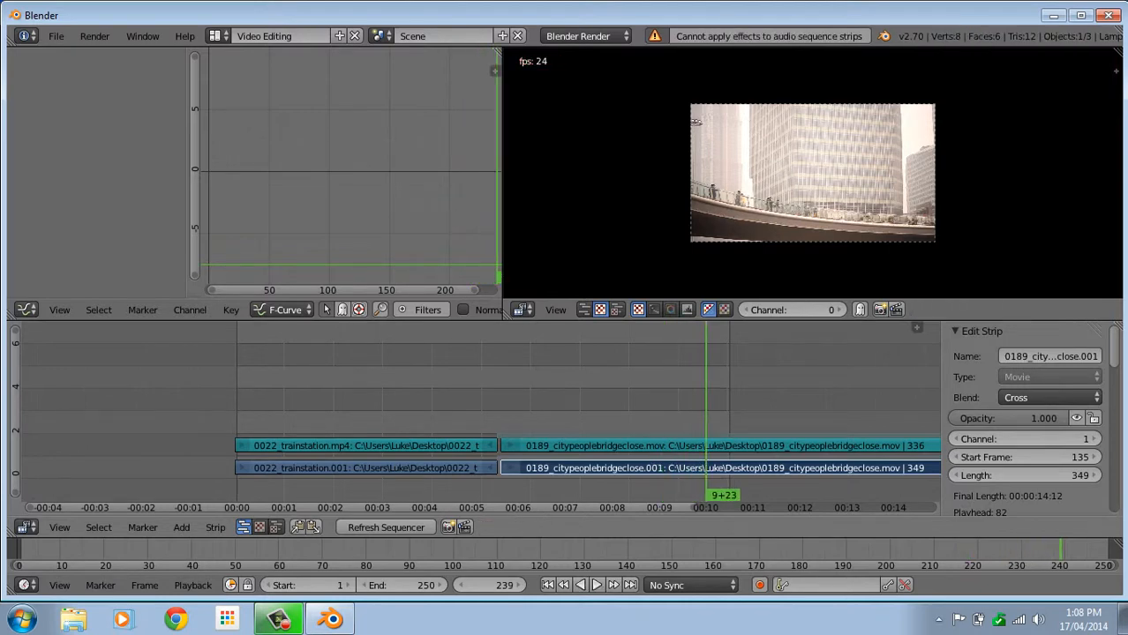
{"action": "left_click", "coordinate": [559, 401]}
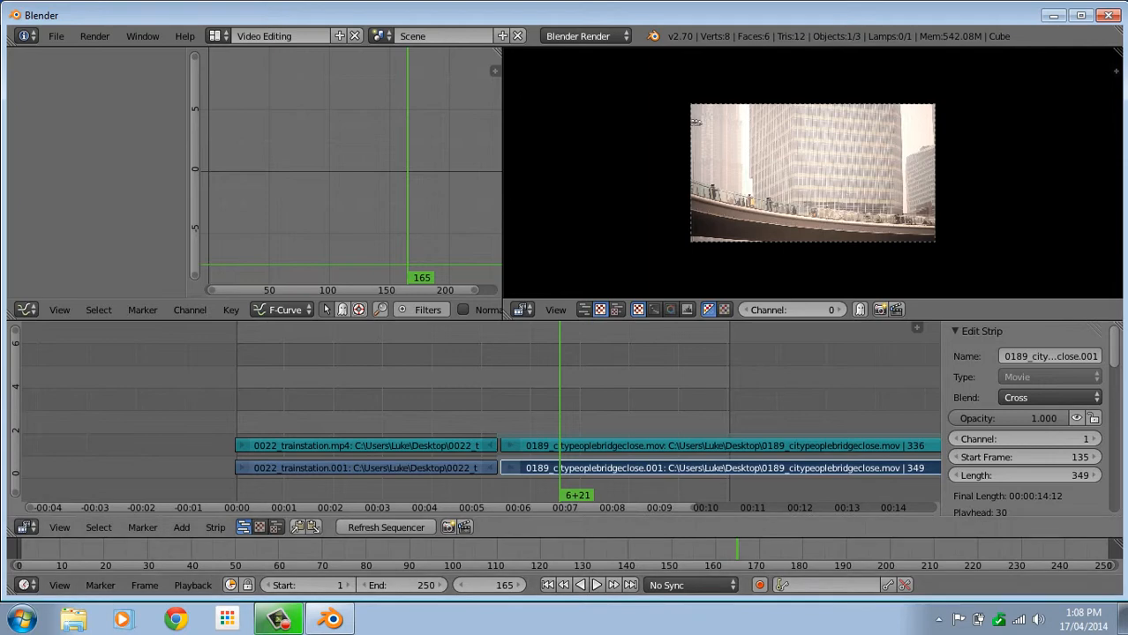
{"action": "left_click", "coordinate": [181, 526]}
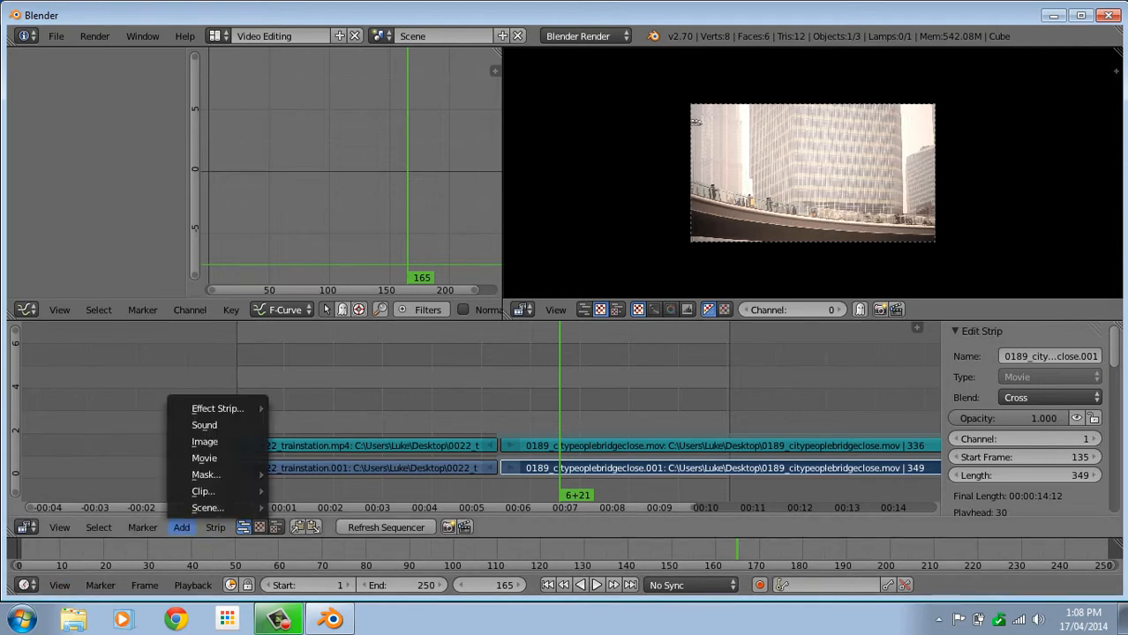
{"action": "mouse_move", "coordinate": [217, 408]}
{"action": "left_click", "coordinate": [321, 375]}
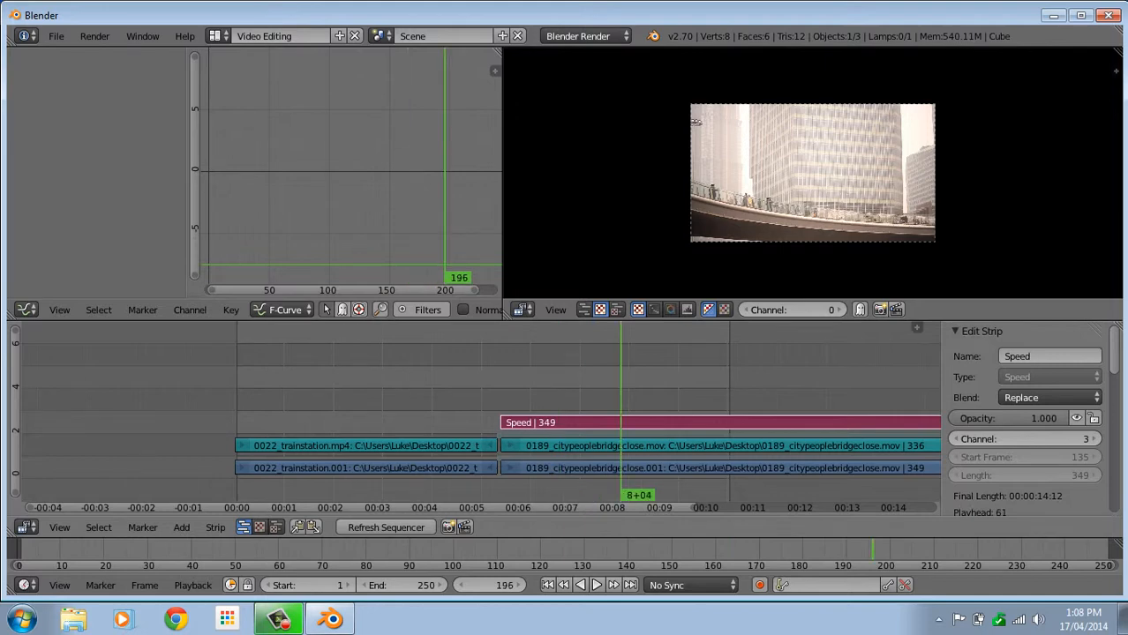
Play the city bridge clip with the speed effect applied, stopping at frame 199.
{"action": "left_click_drag", "start_coordinate": [621, 397], "coordinate": [600, 397]}
{"action": "key", "text": "alt+a"}
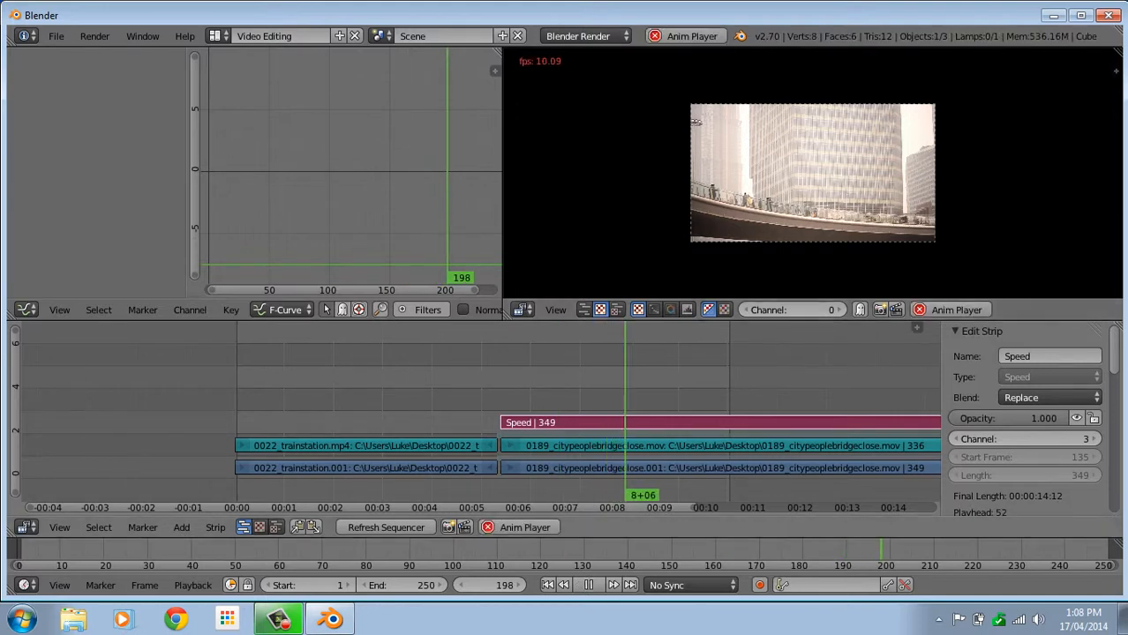
{"action": "key", "text": "alt+a"}
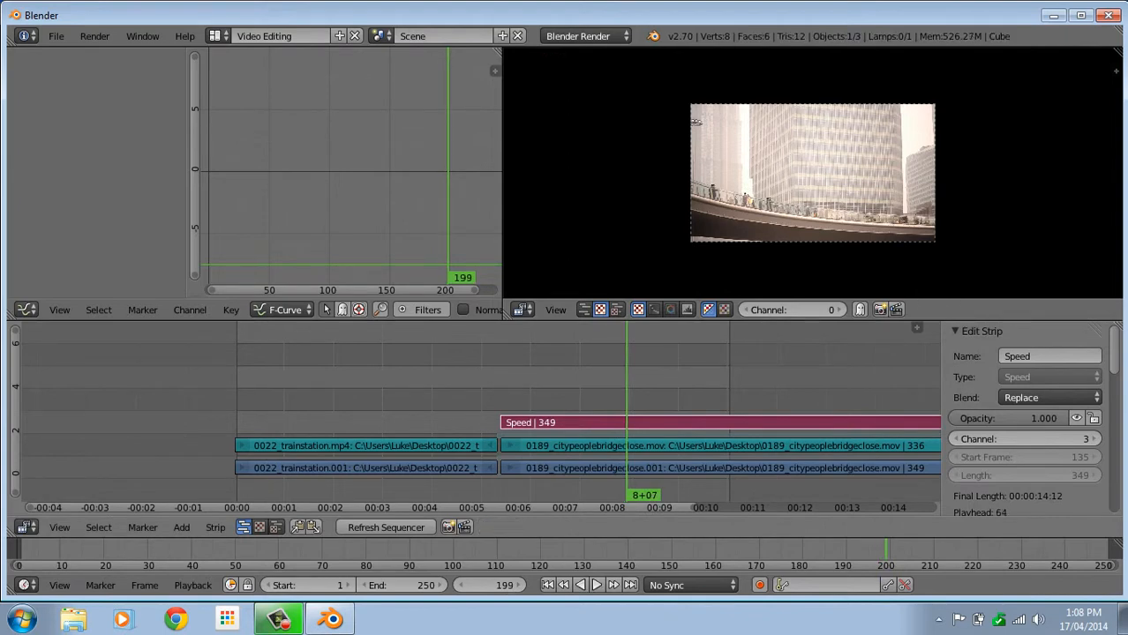
Set the speed effect's Multiply Speed to 15.68.
{"action": "scroll", "coordinate": [1024, 415], "scroll_direction": "down", "scroll_amount": 6}
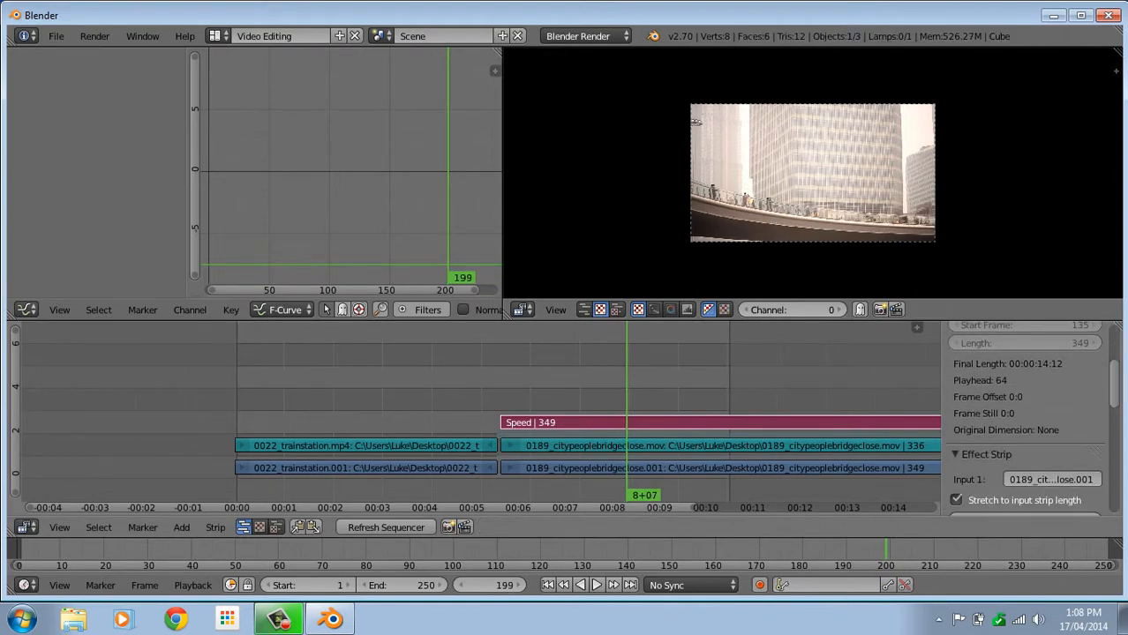
{"action": "scroll", "coordinate": [1024, 415], "scroll_direction": "down", "scroll_amount": 2}
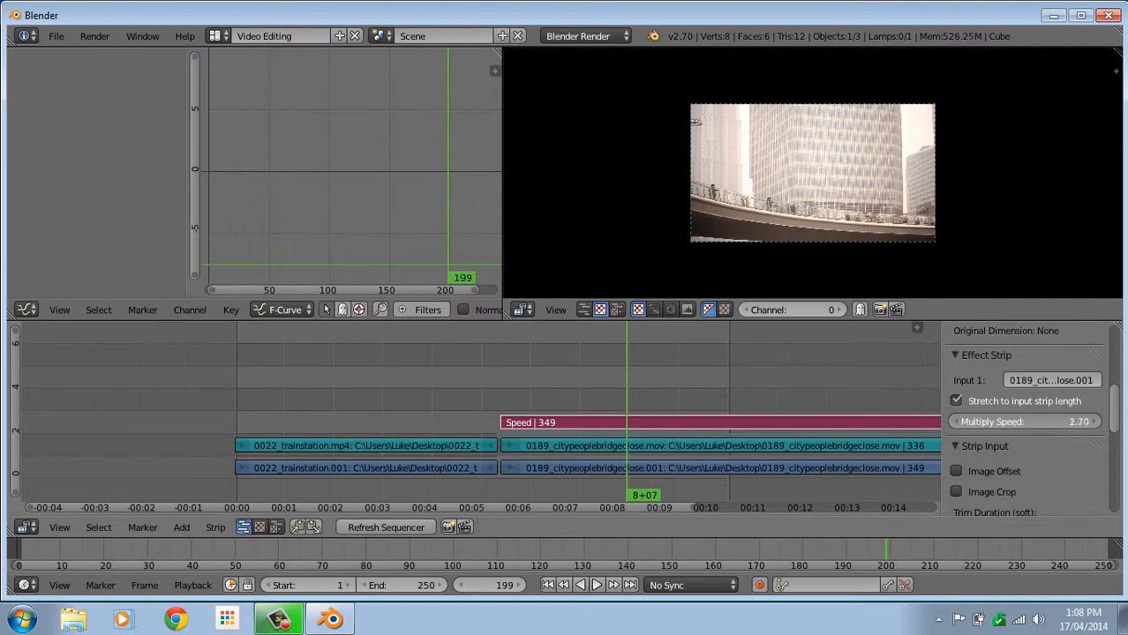
{"action": "left_click_drag", "start_coordinate": [1029, 422], "coordinate": [1090, 422]}
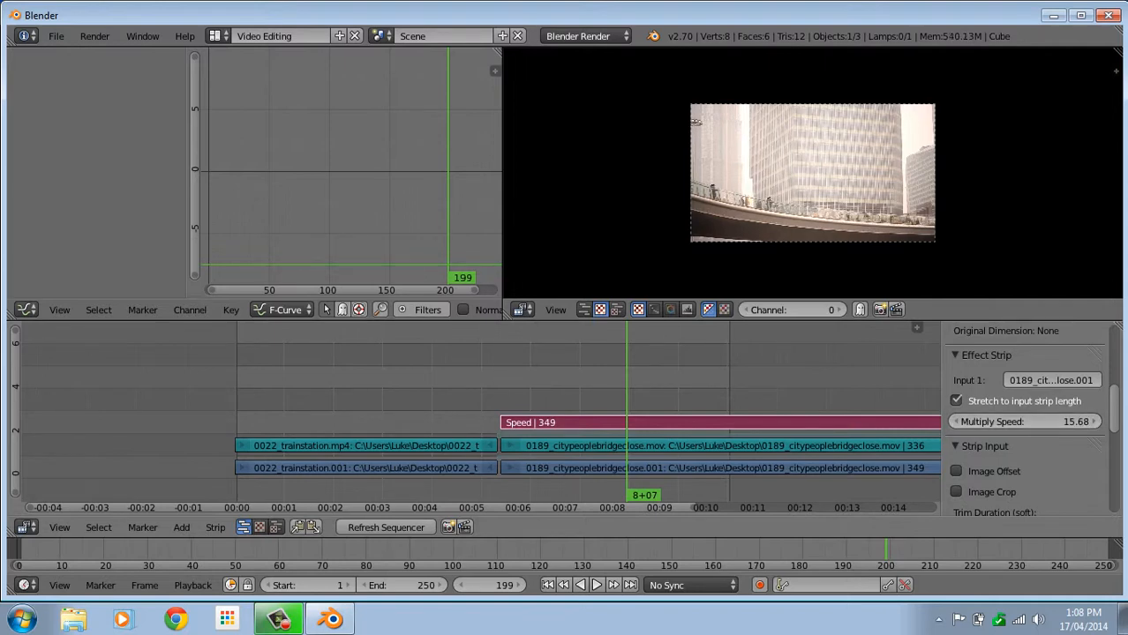
Play the sequence through the train station clip into the sped-up city bridge clip, stopping at frame 144.
{"action": "key", "text": "alt+a"}
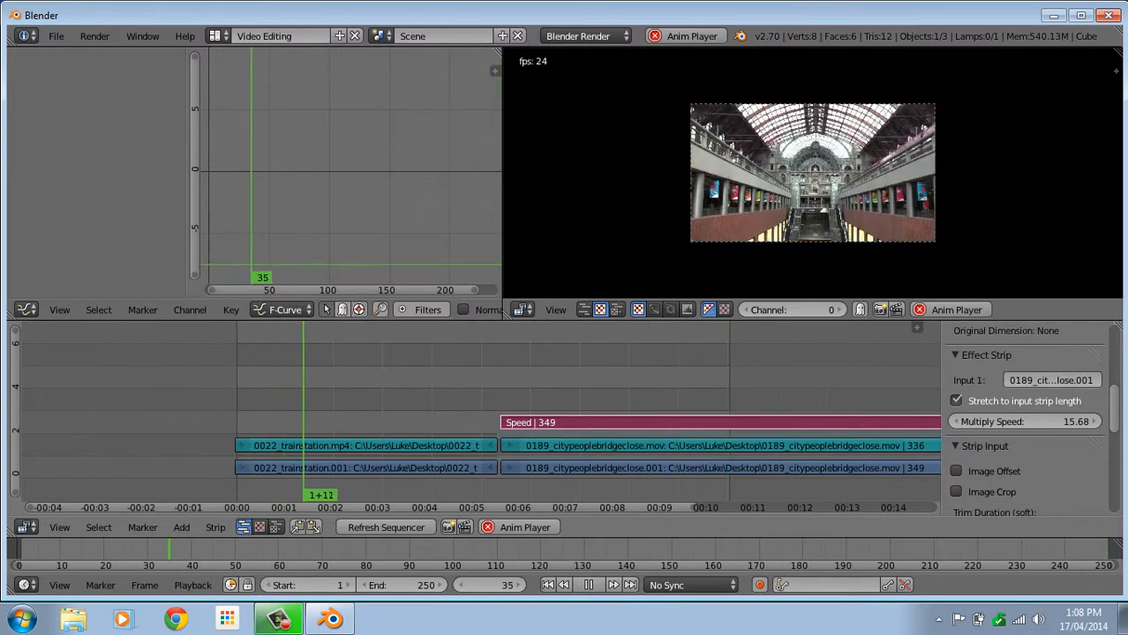
{"action": "scroll", "coordinate": [481, 415], "scroll_direction": "down", "scroll_amount": 10}
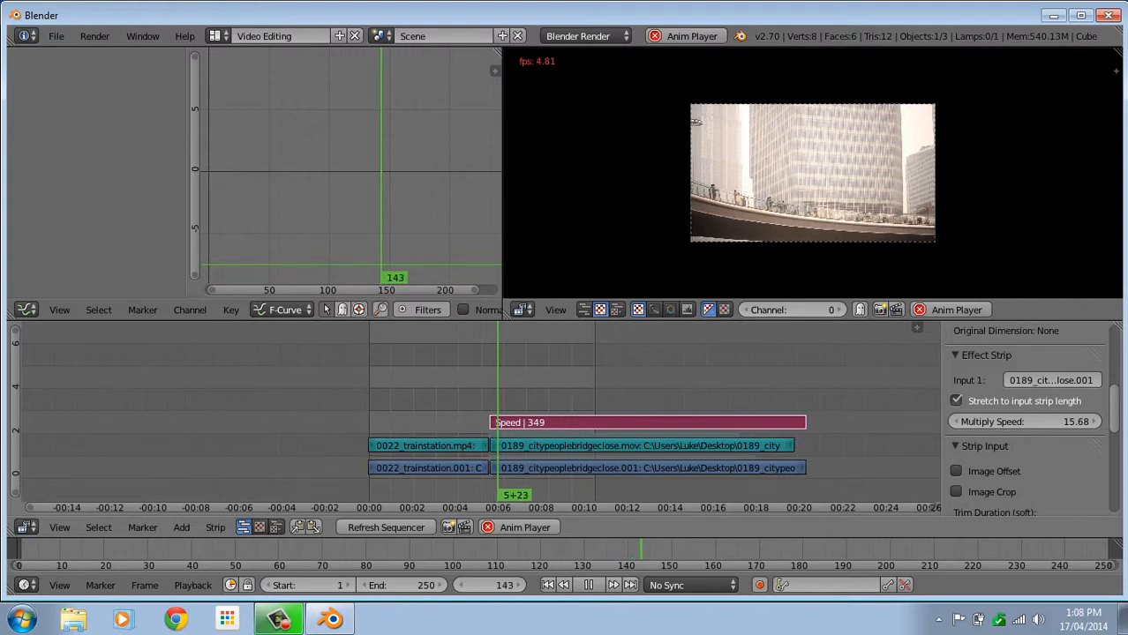
{"action": "key", "text": "alt+a"}
Delete the city bridge movie and sound strips together with their speed effect strip.
{"action": "scroll", "coordinate": [481, 414], "scroll_direction": "up", "scroll_amount": 12}
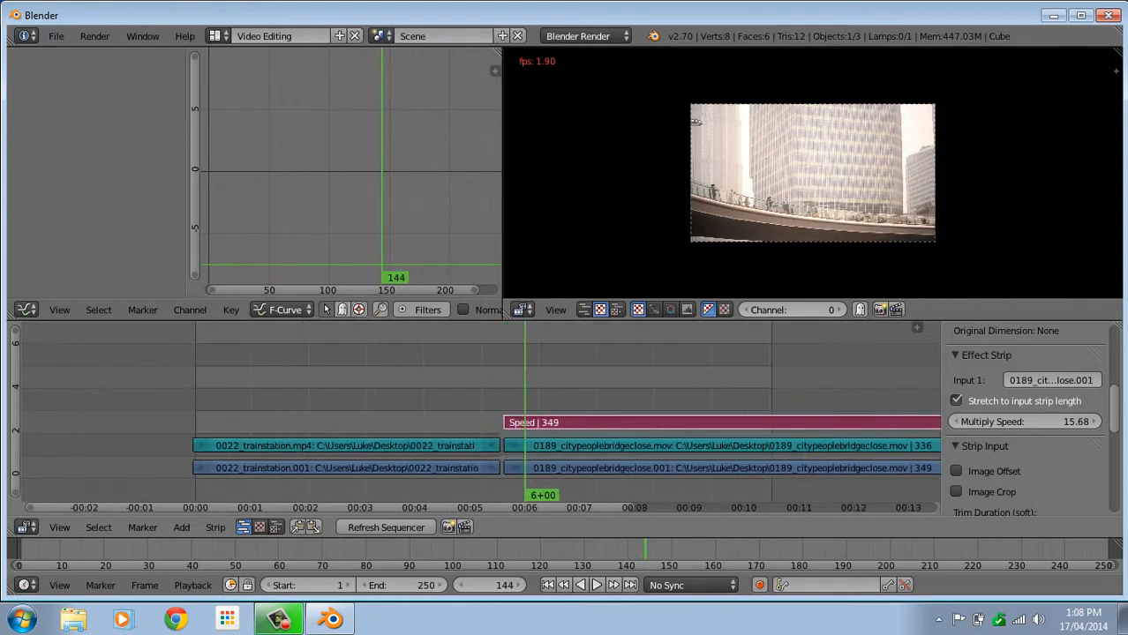
{"action": "right_click", "coordinate": [670, 469]}
{"action": "right_click", "coordinate": [711, 445], "text": "shift"}
{"action": "right_click", "coordinate": [710, 423], "text": "shift"}
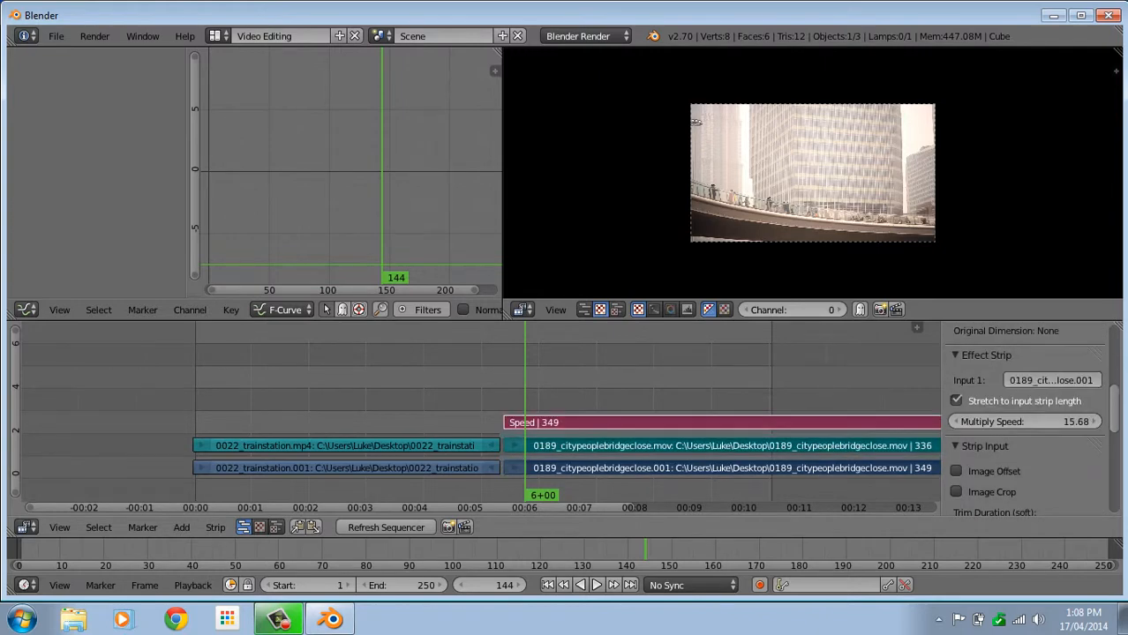
{"action": "key", "text": "x"}
{"action": "left_click", "coordinate": [710, 422]}
Add the movie 0252_rockswaterfall.mp4 and move its strip to start at frame 133, directly after the train station clip.
{"action": "key", "text": "shift+a"}
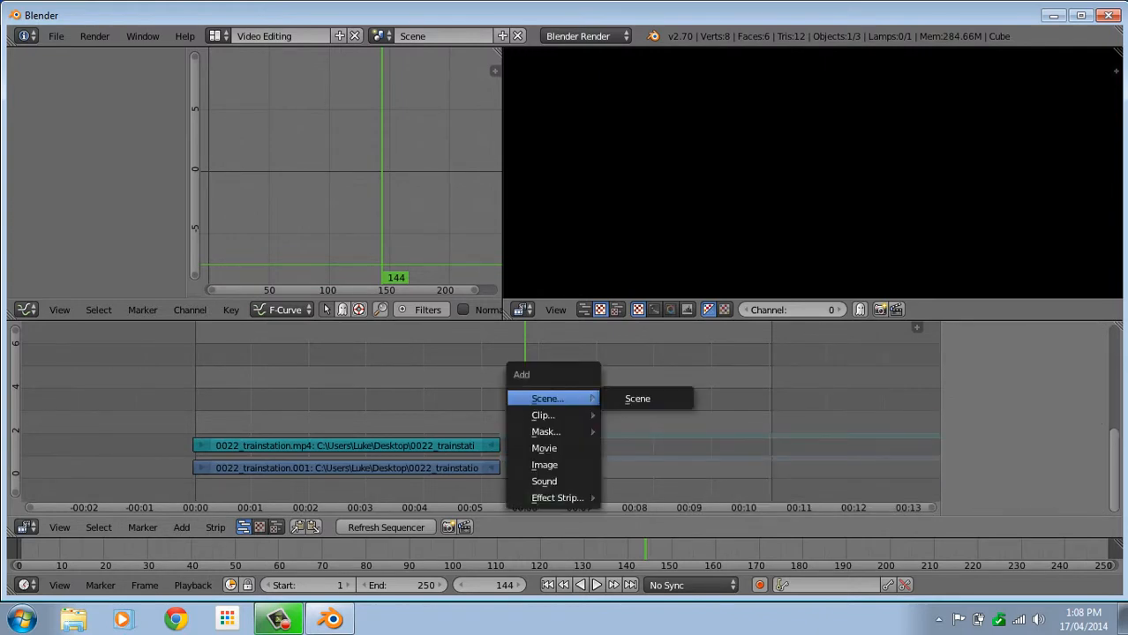
{"action": "left_click", "coordinate": [544, 448]}
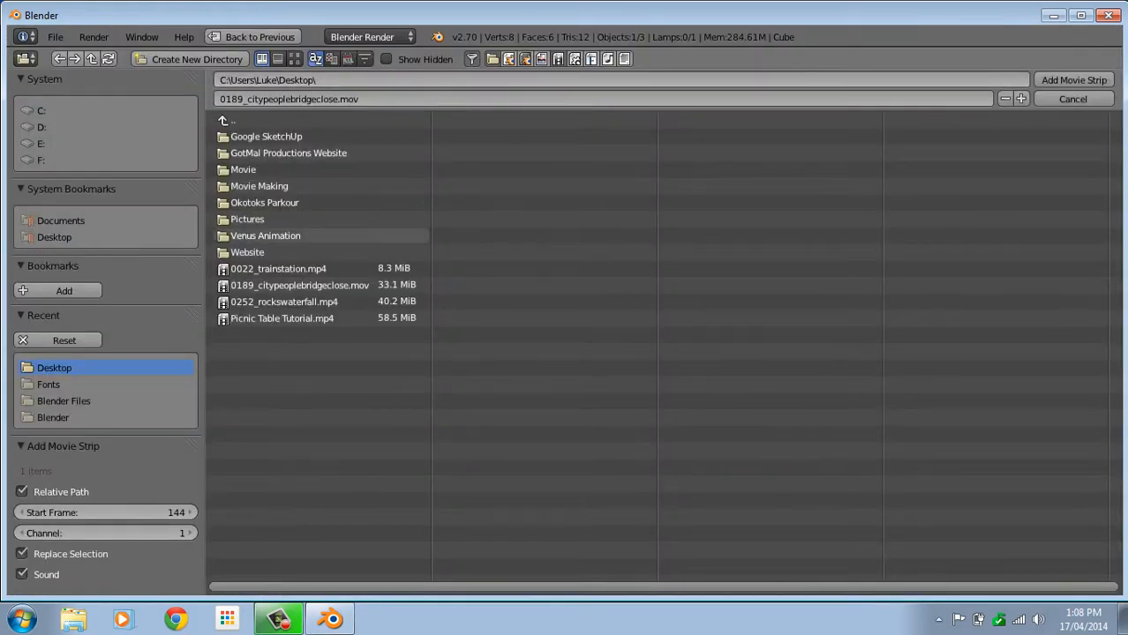
{"action": "double_click", "coordinate": [282, 302]}
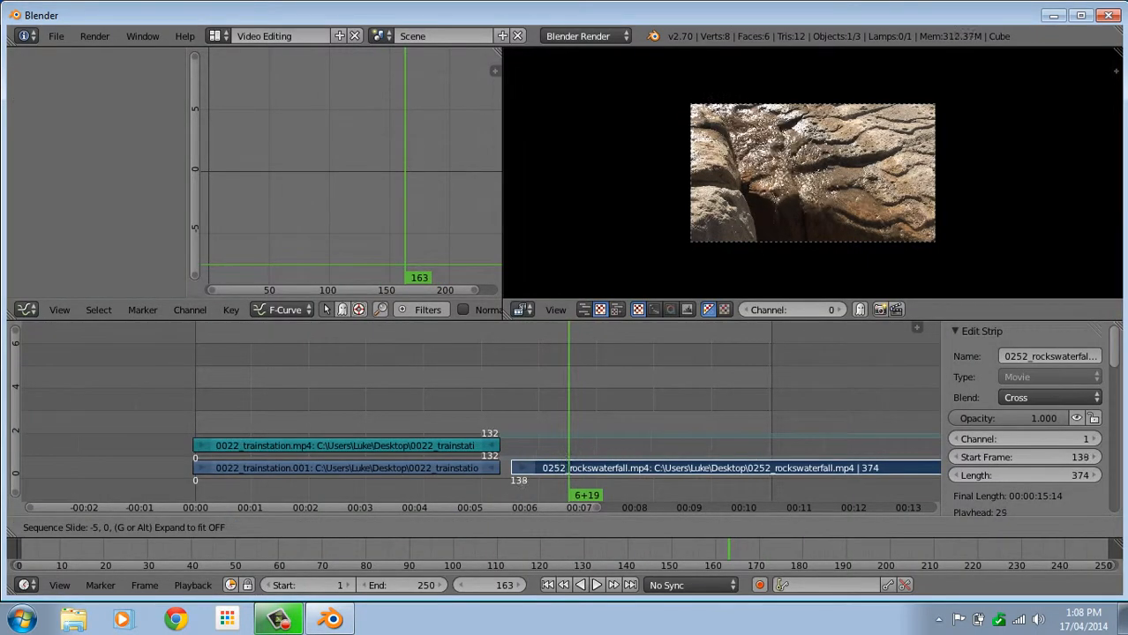
{"action": "key", "text": "Escape"}
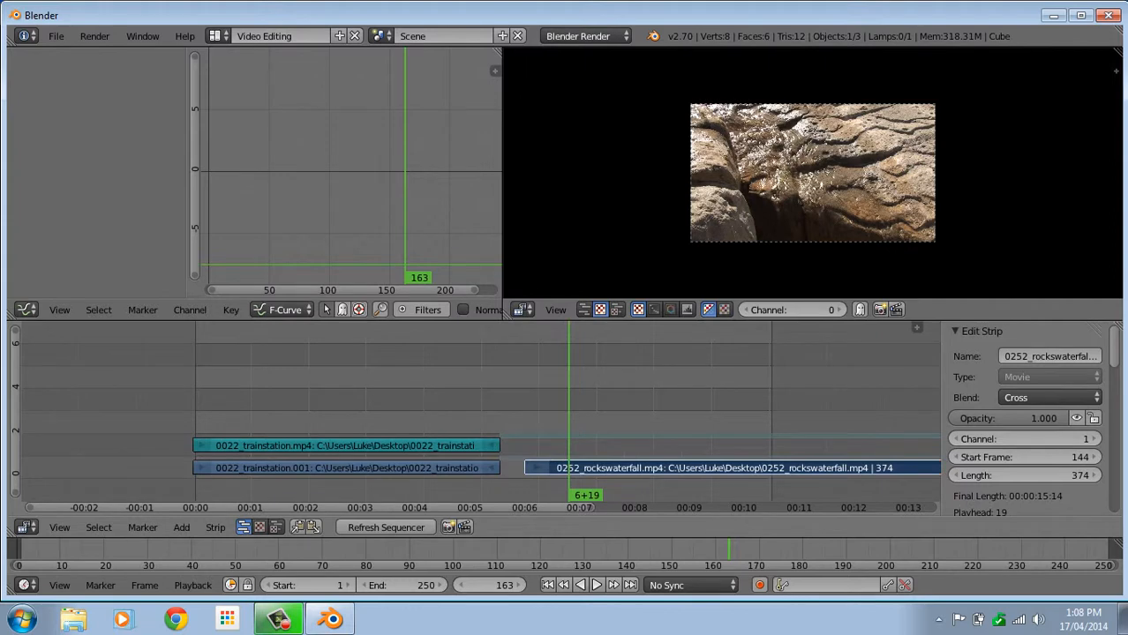
{"action": "key", "text": "g"}
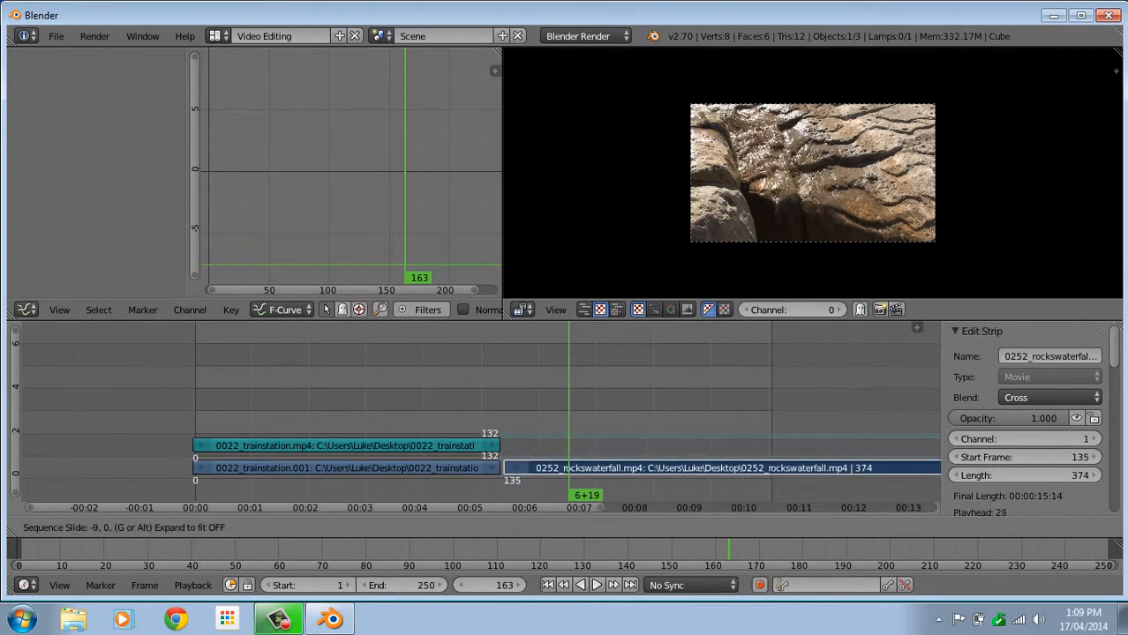
{"action": "key", "text": "Return"}
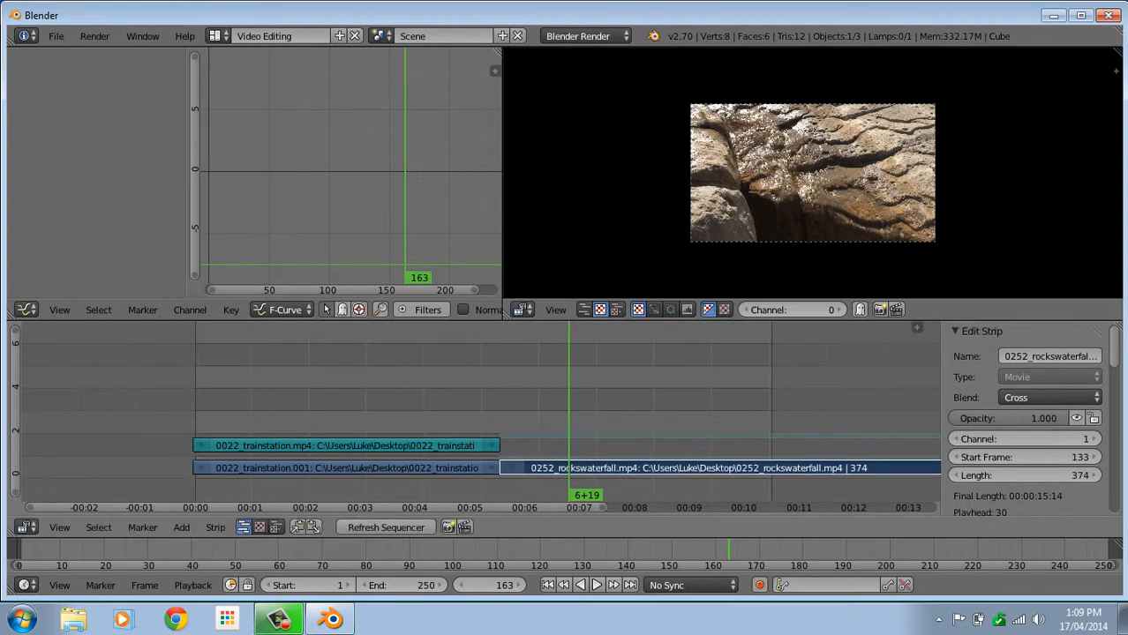
Play the combined sequence and stop at frame 31 in the train station clip.
{"action": "scroll", "coordinate": [481, 410], "scroll_direction": "down", "scroll_amount": 3}
{"action": "key", "text": "alt+a"}
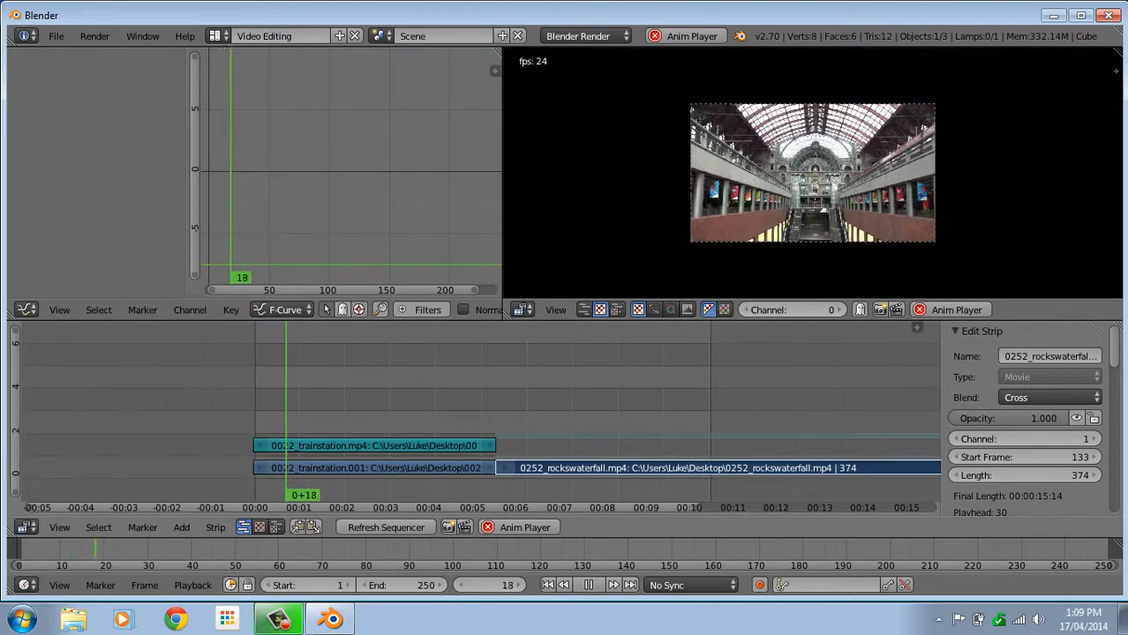
{"action": "key", "text": "alt+a"}
Place the playhead at frame 508 by the waterfall strip's end and set the scene's end frame to 506.
{"action": "scroll", "coordinate": [481, 410], "scroll_direction": "down", "scroll_amount": 4}
{"action": "scroll", "coordinate": [481, 410], "scroll_direction": "down", "scroll_amount": 5}
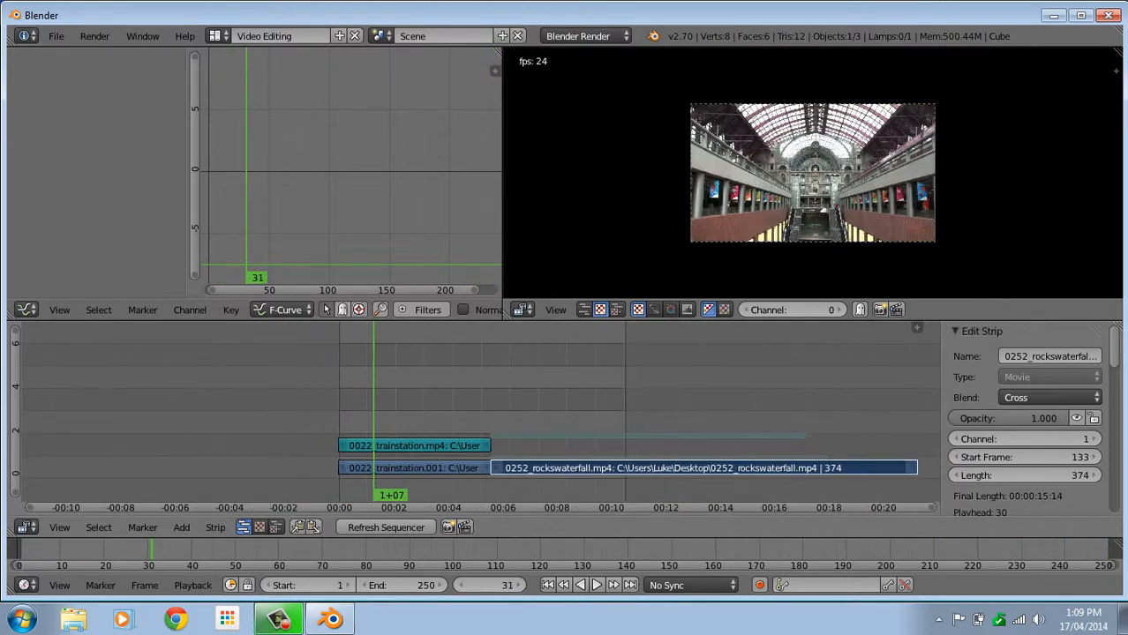
{"action": "scroll", "coordinate": [481, 410], "scroll_direction": "up", "scroll_amount": 2}
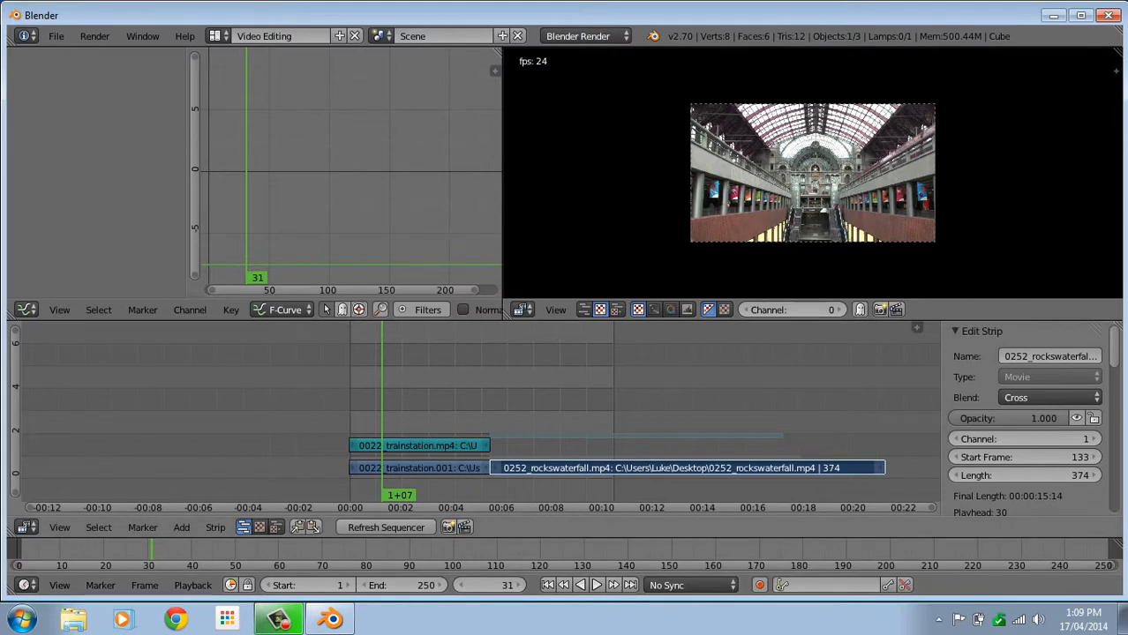
{"action": "left_click", "coordinate": [885, 432]}
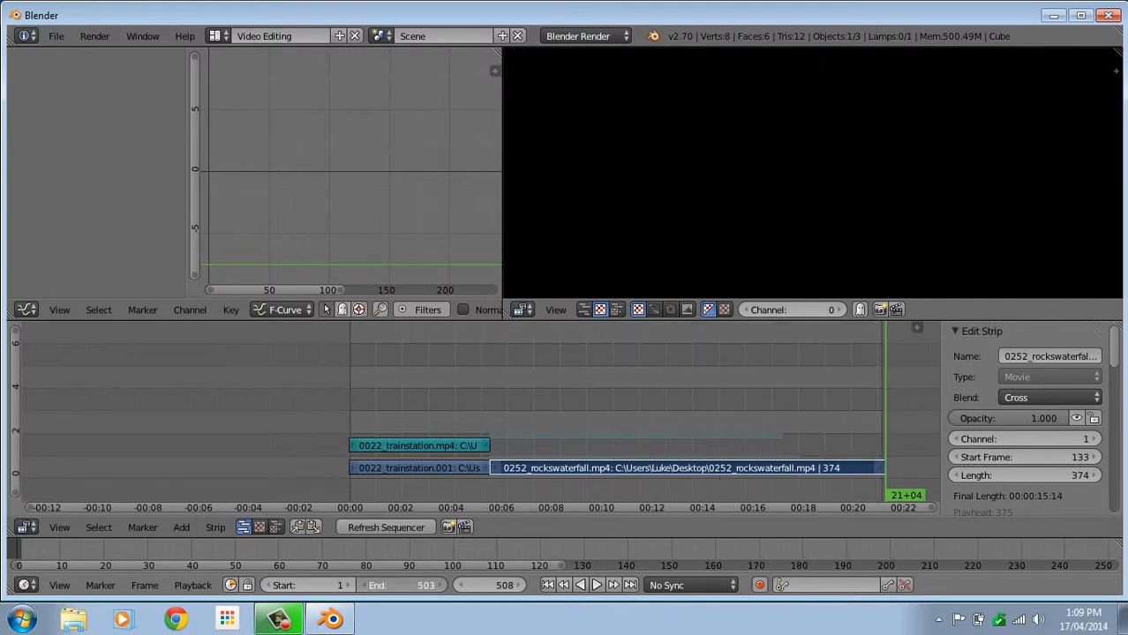
{"action": "key", "text": "Home"}
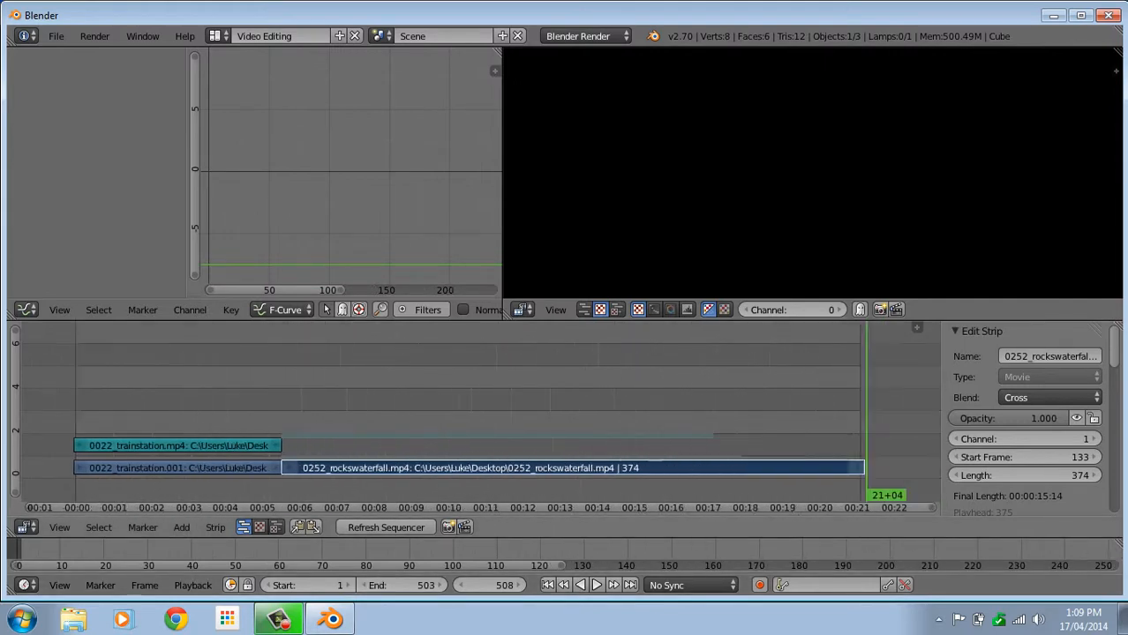
{"action": "middle_click_drag", "start_coordinate": [608, 412], "coordinate": [367, 412]}
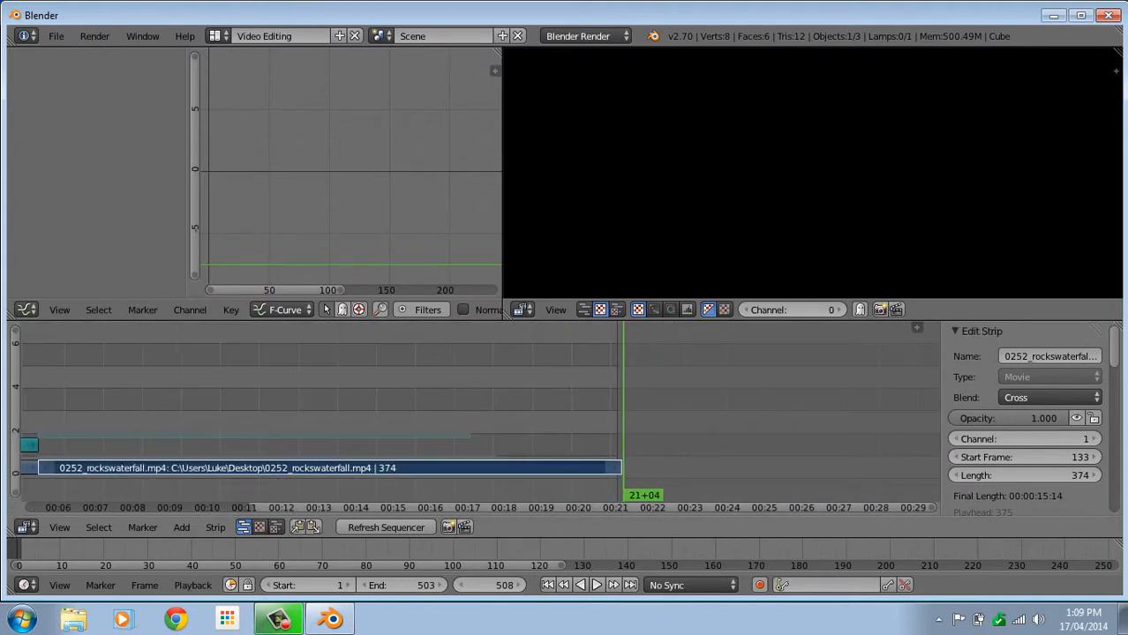
{"action": "scroll", "coordinate": [479, 414], "scroll_direction": "up", "scroll_amount": 2}
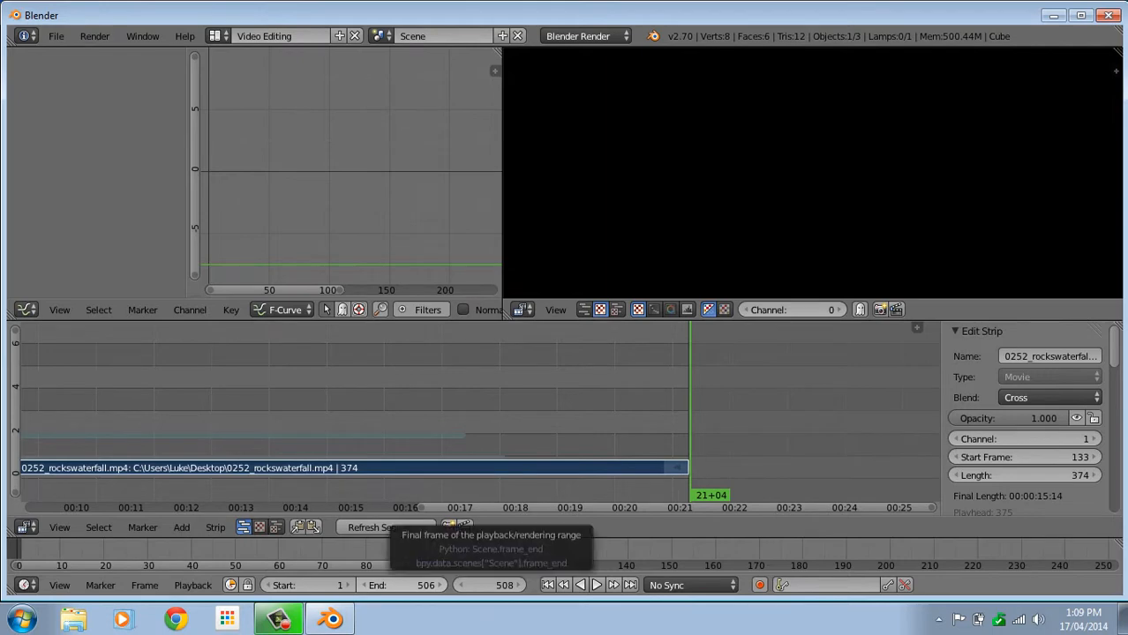
Set the scene's end frame to 507 and bring both clips fully into the sequencer's view.
{"action": "left_click", "coordinate": [441, 585]}
{"action": "scroll", "coordinate": [479, 414], "scroll_direction": "down", "scroll_amount": 3}
{"action": "scroll", "coordinate": [479, 414], "scroll_direction": "down", "scroll_amount": 5}
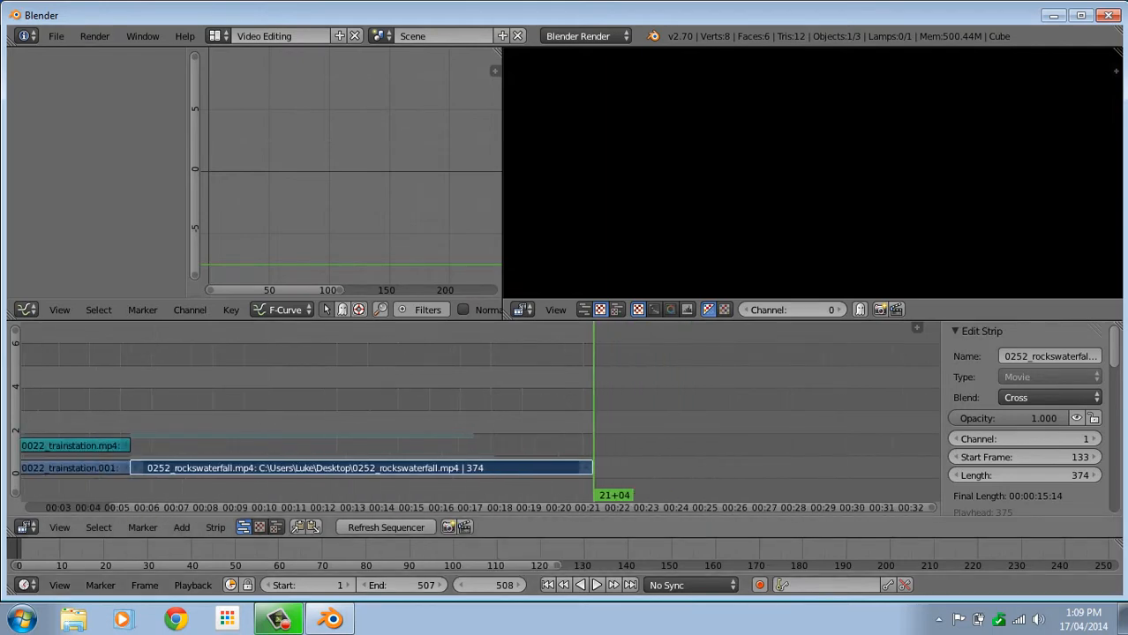
{"action": "middle_click_drag", "start_coordinate": [380, 406], "coordinate": [591, 421]}
{"action": "scroll", "coordinate": [479, 414], "scroll_direction": "down", "scroll_amount": 5}
{"action": "middle_click_drag", "start_coordinate": [397, 410], "coordinate": [567, 397]}
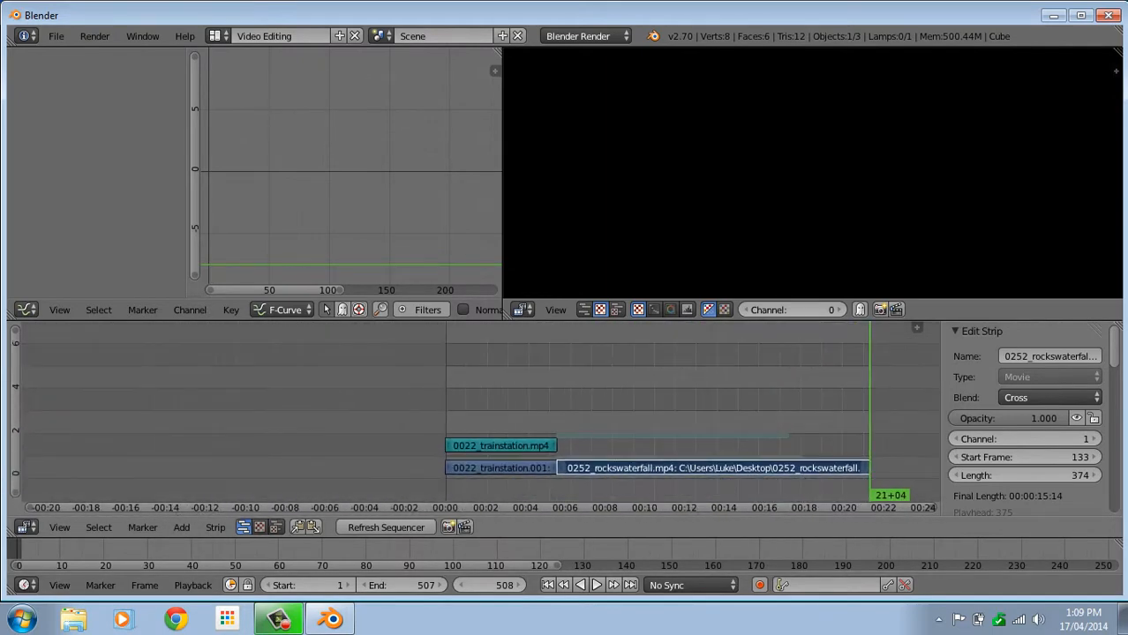
Play the combined sequence from frame 0 with the system volume raised.
{"action": "left_click_drag", "start_coordinate": [768, 406], "coordinate": [446, 406]}
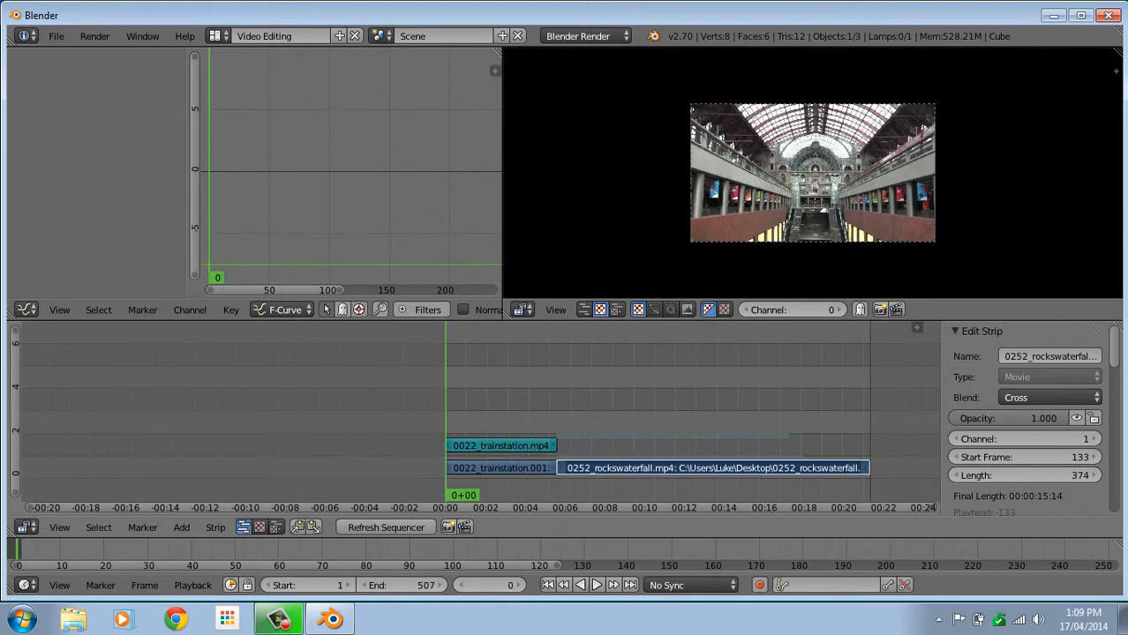
{"action": "key", "text": "alt+a"}
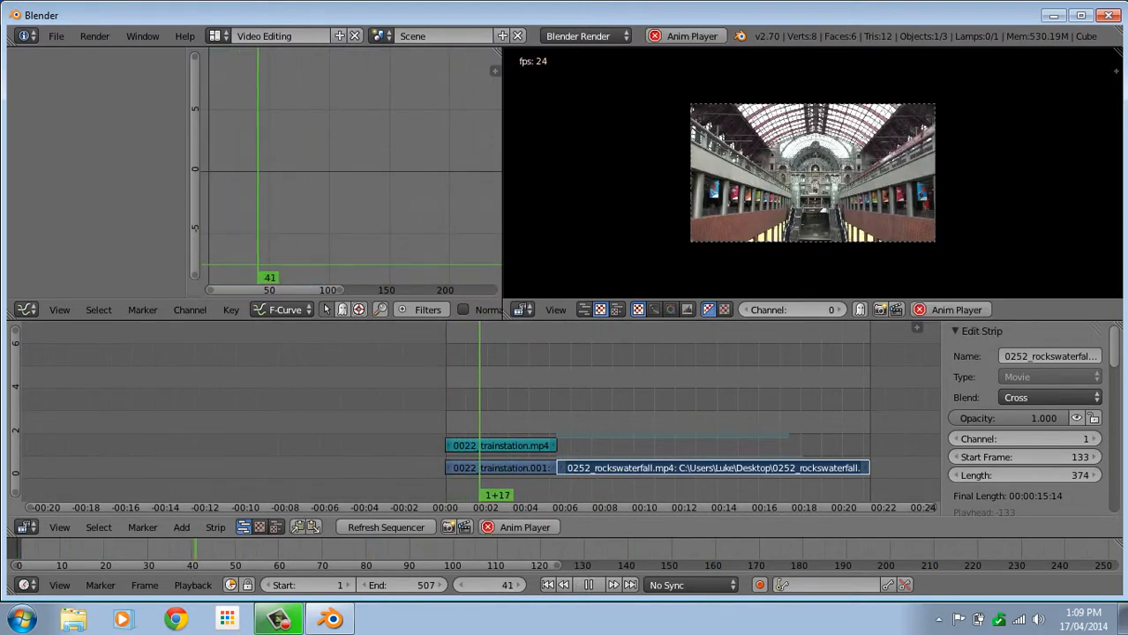
{"action": "key", "text": "XF86AudioRaiseVolume"}
{"action": "key", "text": "XF86AudioRaiseVolume"}
{"action": "key", "text": "XF86AudioRaiseVolume"}
{"action": "key", "text": "XF86AudioRaiseVolume"}
{"action": "key", "text": "XF86AudioRaiseVolume"}
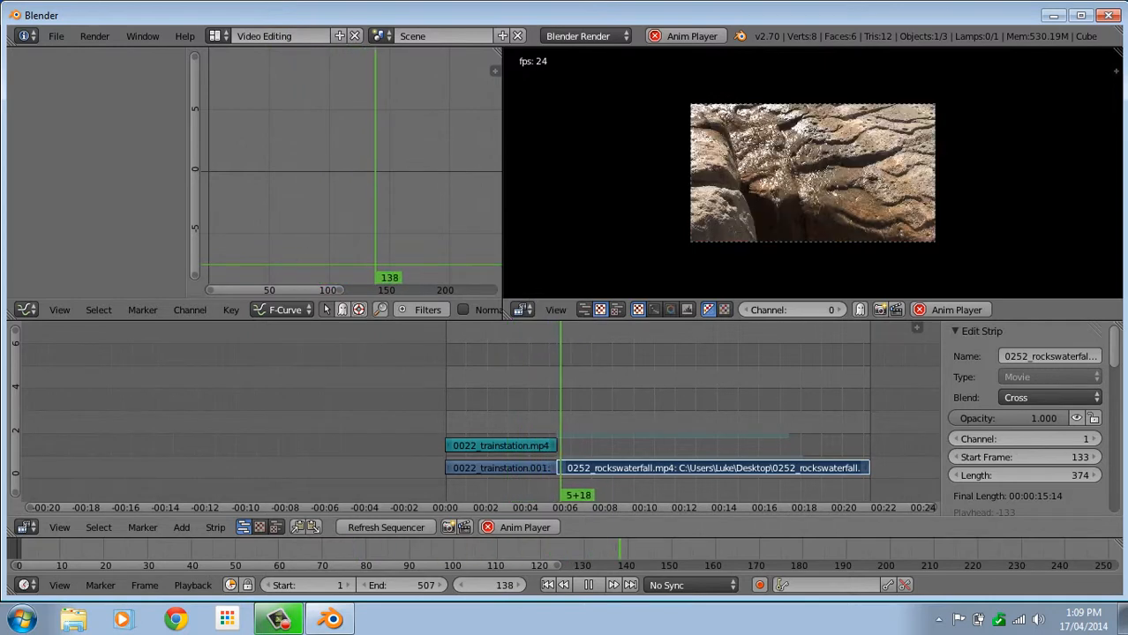
During playback, view the vectorscope, histogram and luma waveform, and return the preview to the normal image.
{"action": "left_click", "coordinate": [670, 310]}
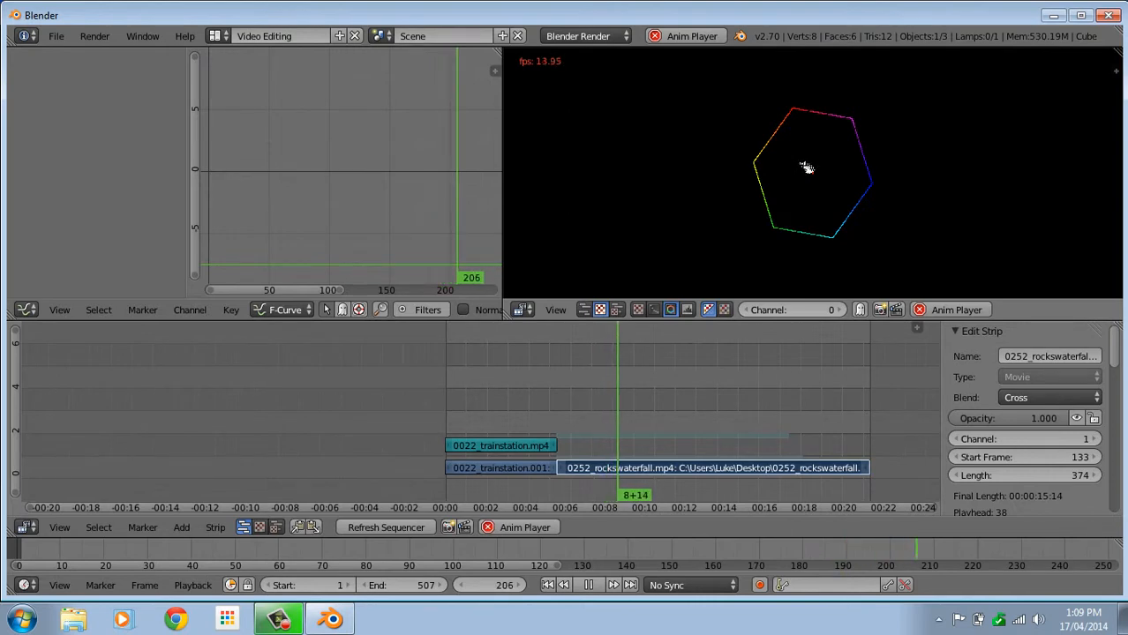
{"action": "left_click", "coordinate": [688, 310]}
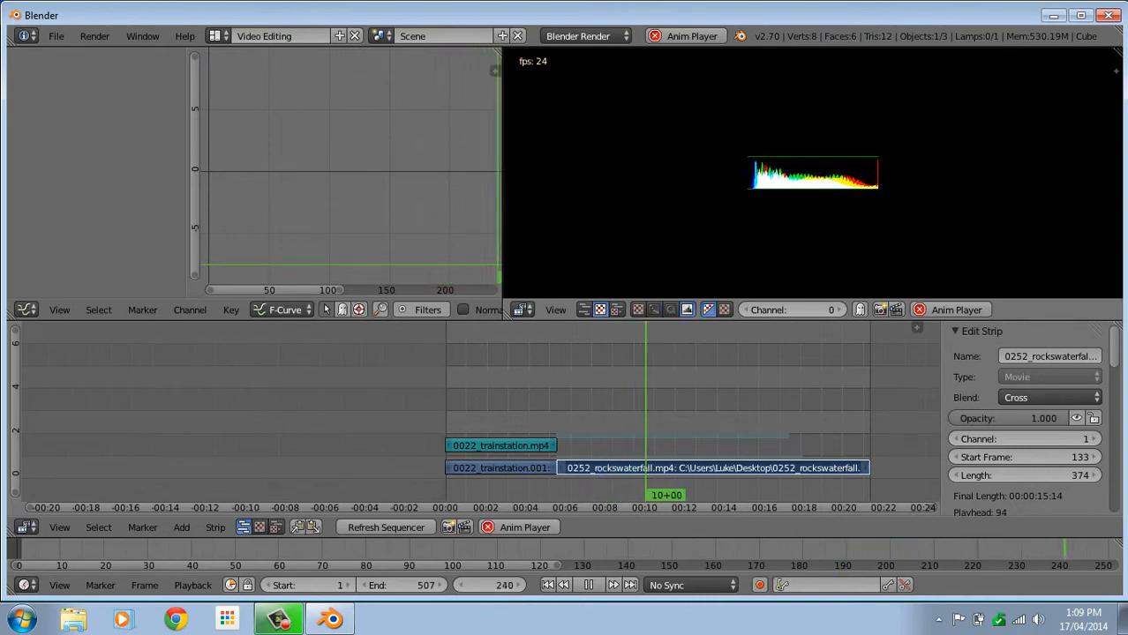
{"action": "left_click", "coordinate": [638, 310]}
{"action": "left_click", "coordinate": [654, 309]}
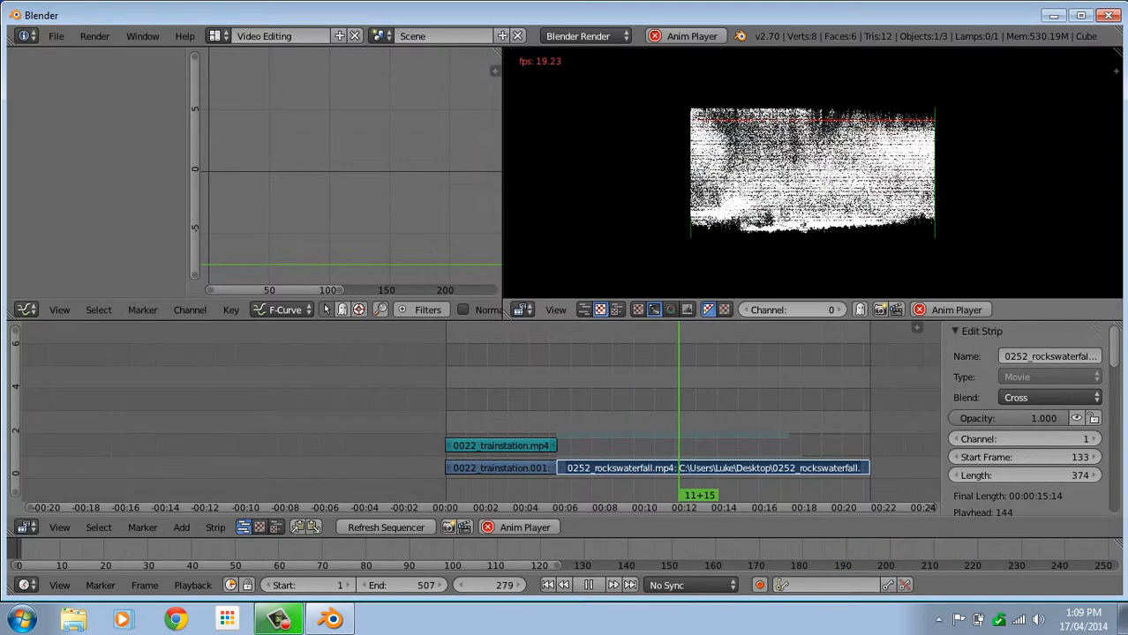
{"action": "left_click", "coordinate": [638, 310]}
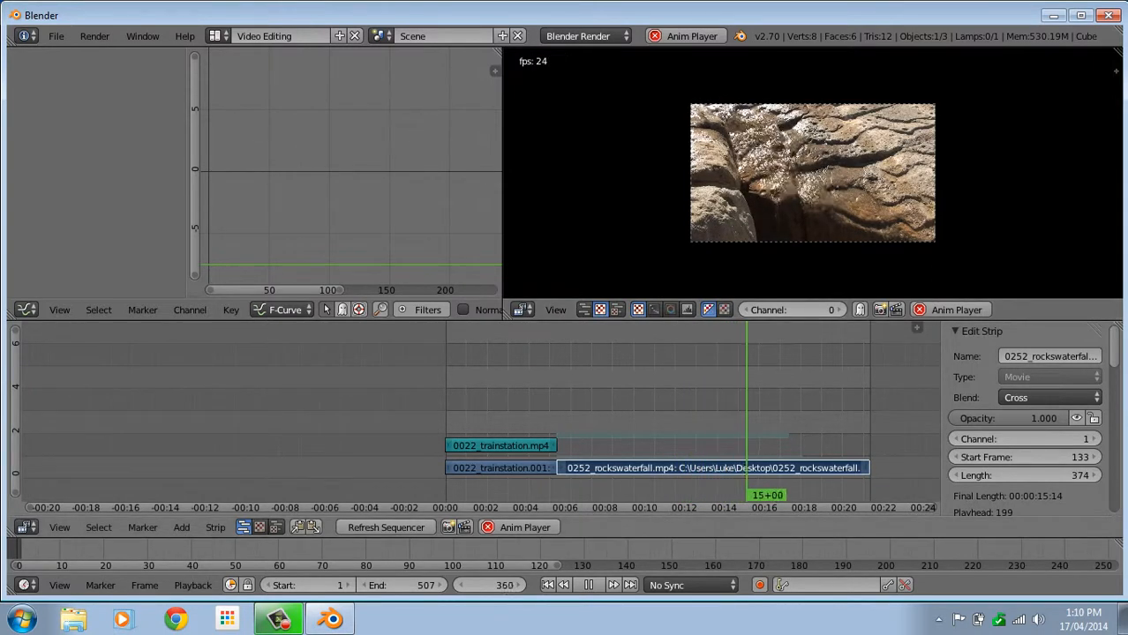
Replay the transition into the waterfall clip, stop playback and return the playhead to frame 0.
{"action": "left_click_drag", "start_coordinate": [780, 402], "coordinate": [550, 401]}
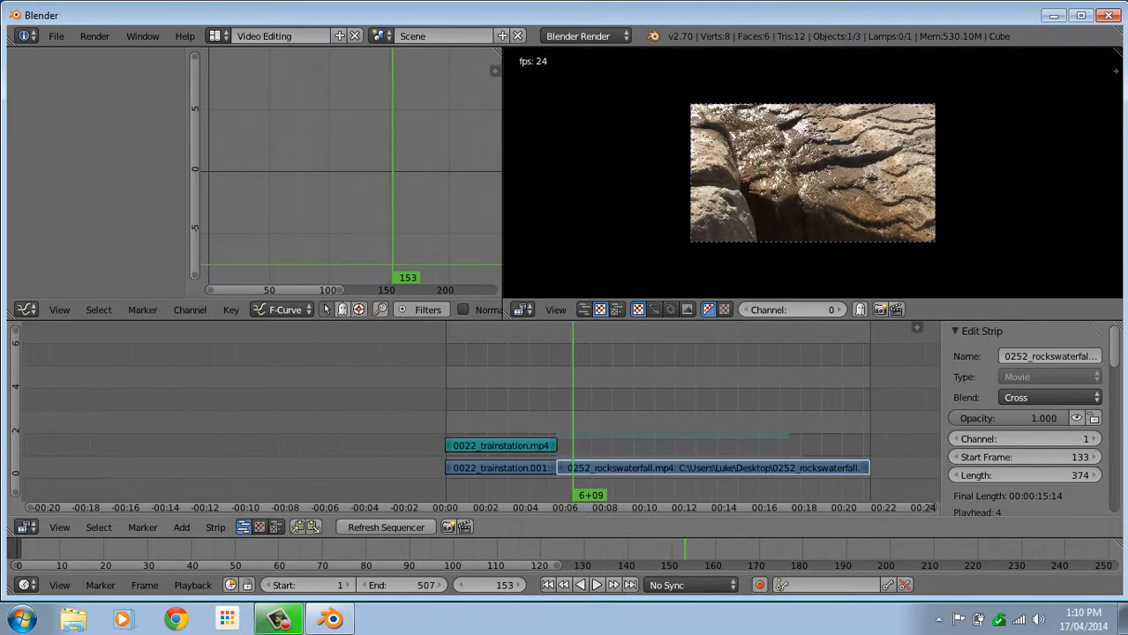
{"action": "key", "text": "Escape"}
{"action": "left_click_drag", "start_coordinate": [332, 121], "coordinate": [209, 148]}
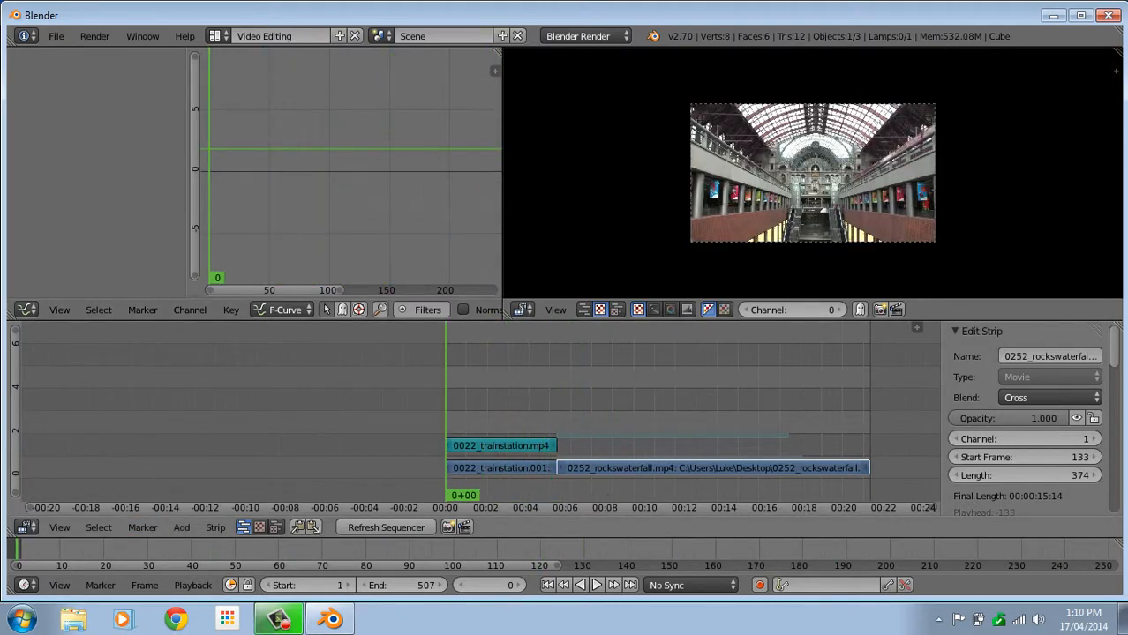
Add a Glow effect strip to the waterfall clip and preview it at frame 257.
{"action": "left_click", "coordinate": [181, 526]}
{"action": "mouse_move", "coordinate": [208, 508]}
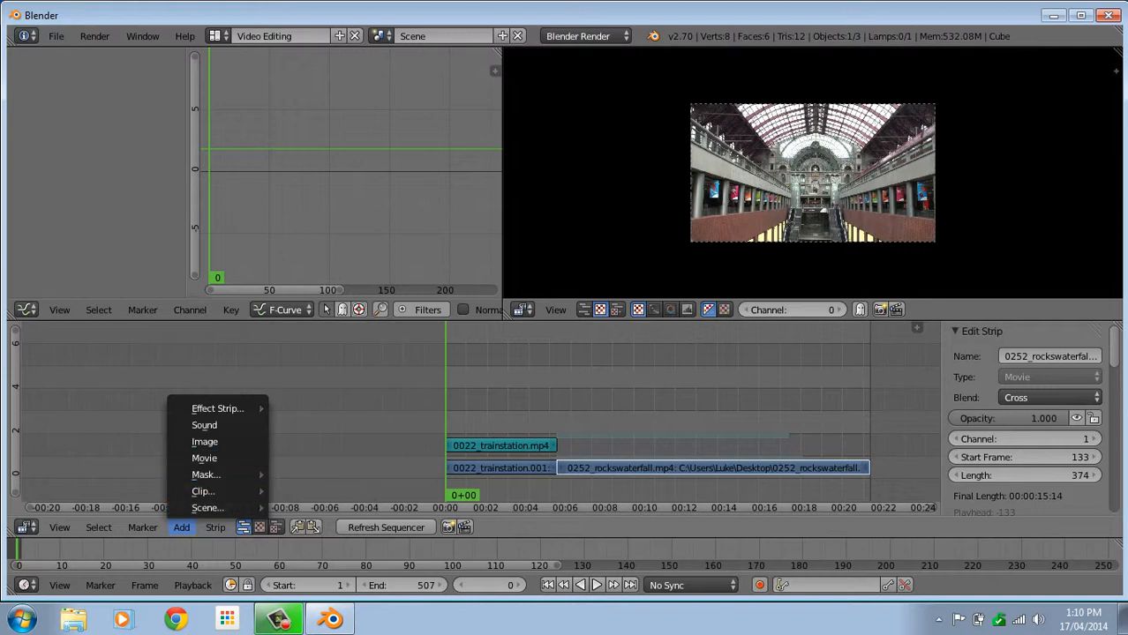
{"action": "mouse_move", "coordinate": [216, 408]}
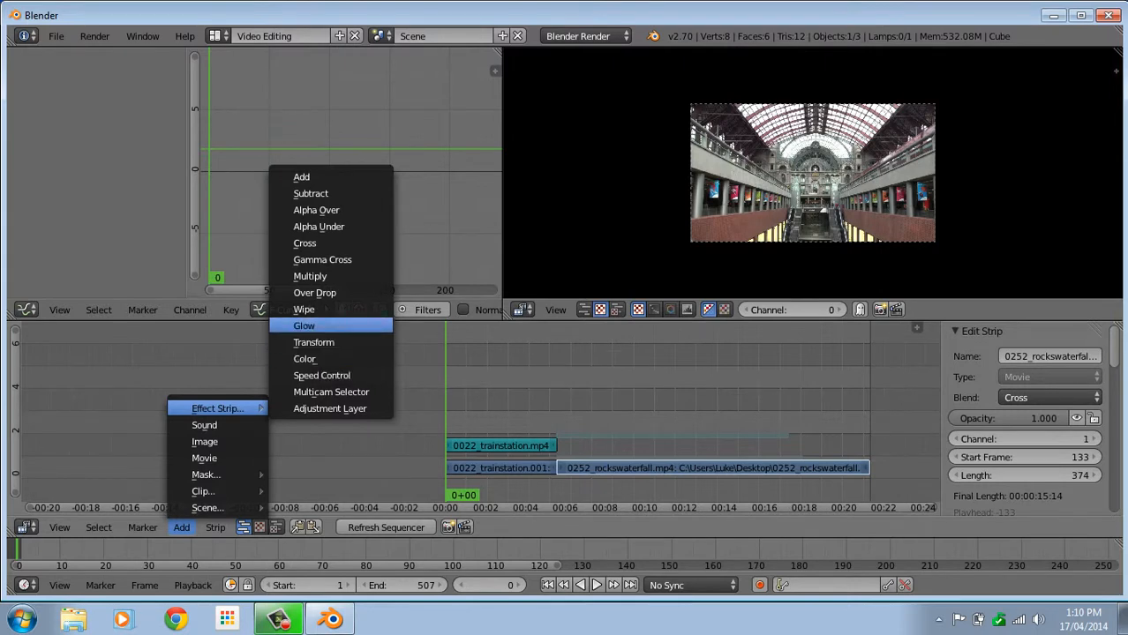
{"action": "left_click", "coordinate": [309, 325]}
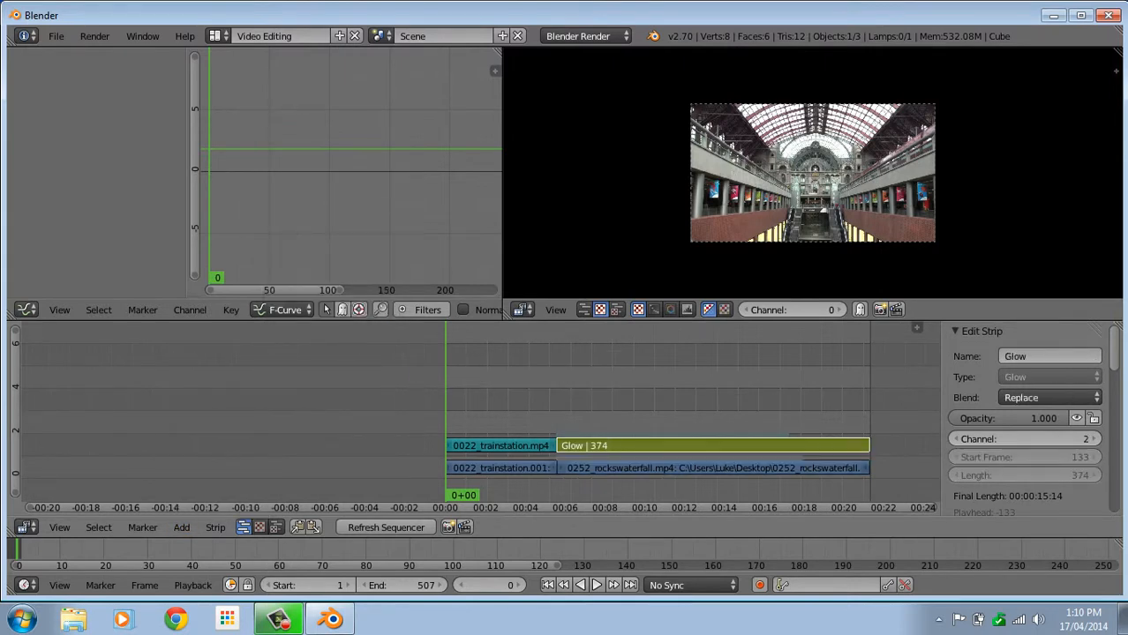
{"action": "left_click_drag", "start_coordinate": [713, 406], "coordinate": [660, 406]}
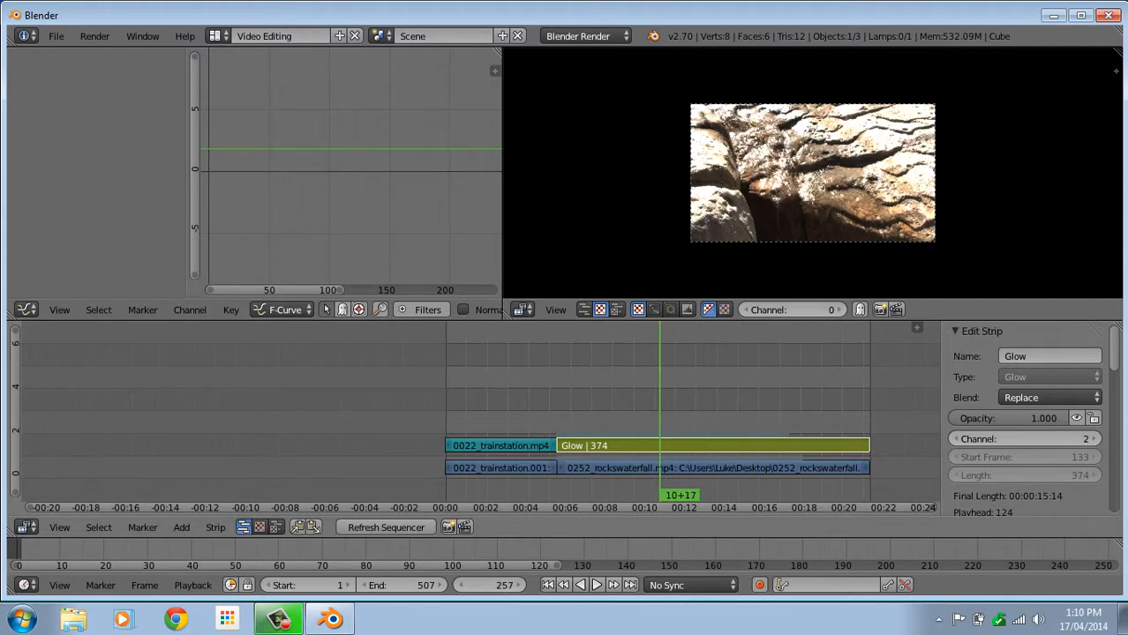
Delete the Glow strip and try to add a Glow effect with no strip selected.
{"action": "key", "text": "x"}
{"action": "left_click", "coordinate": [642, 448]}
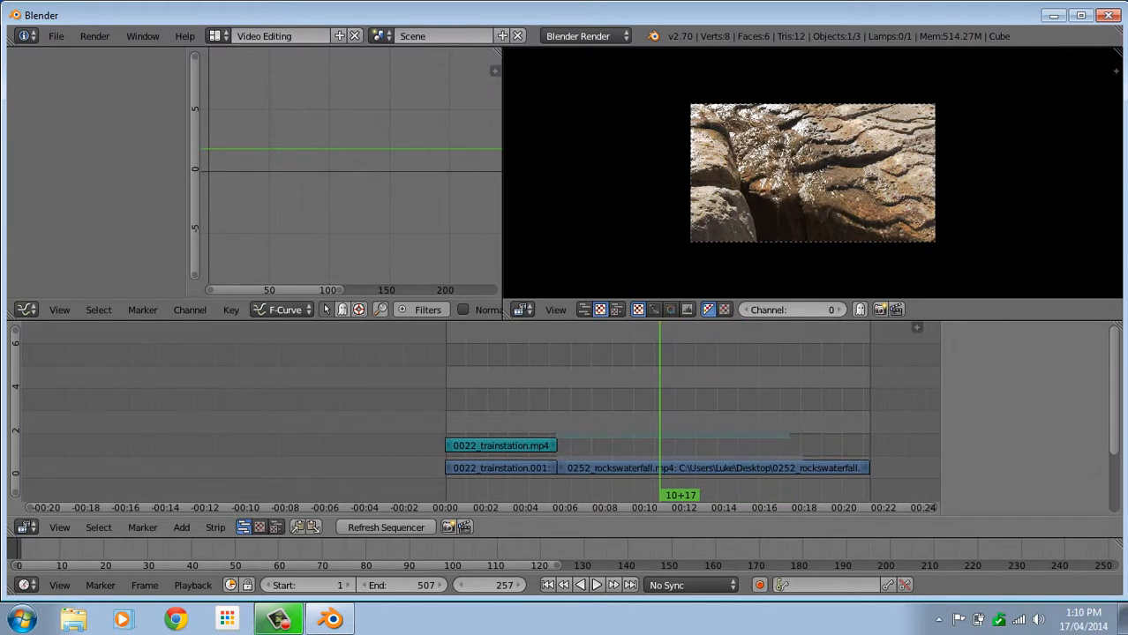
{"action": "key", "text": "shift+a"}
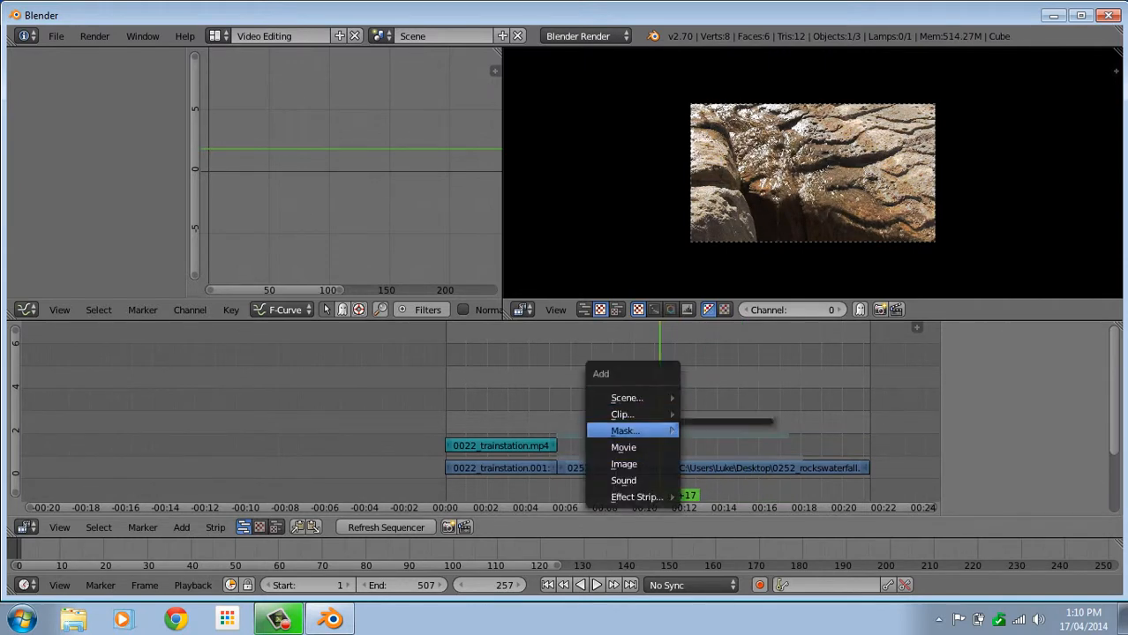
{"action": "mouse_move", "coordinate": [669, 497]}
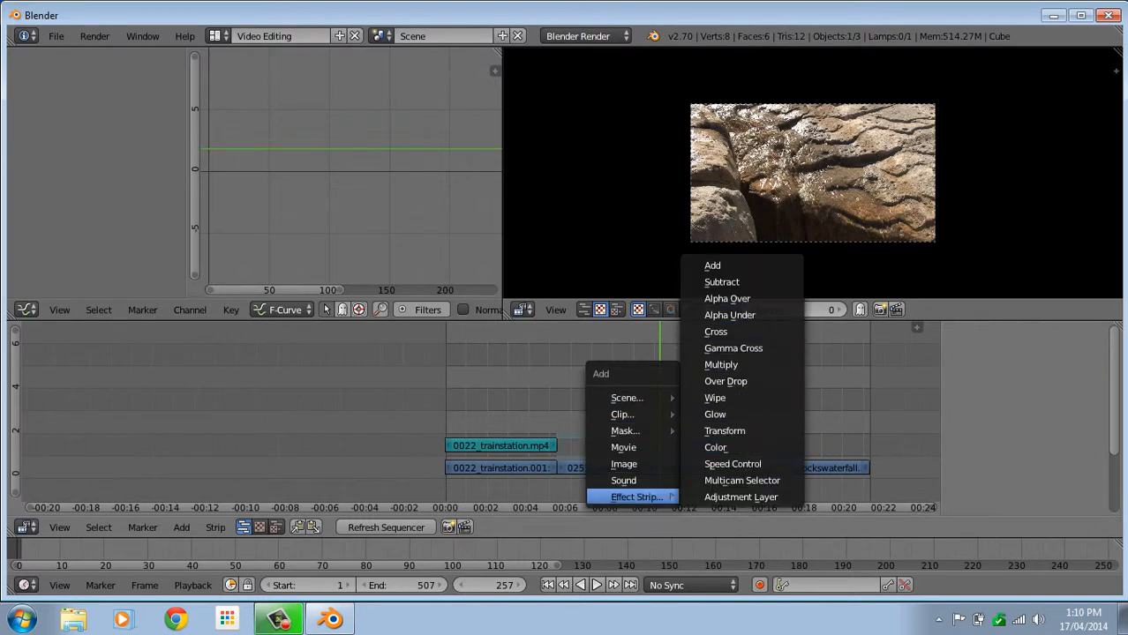
{"action": "left_click", "coordinate": [715, 414]}
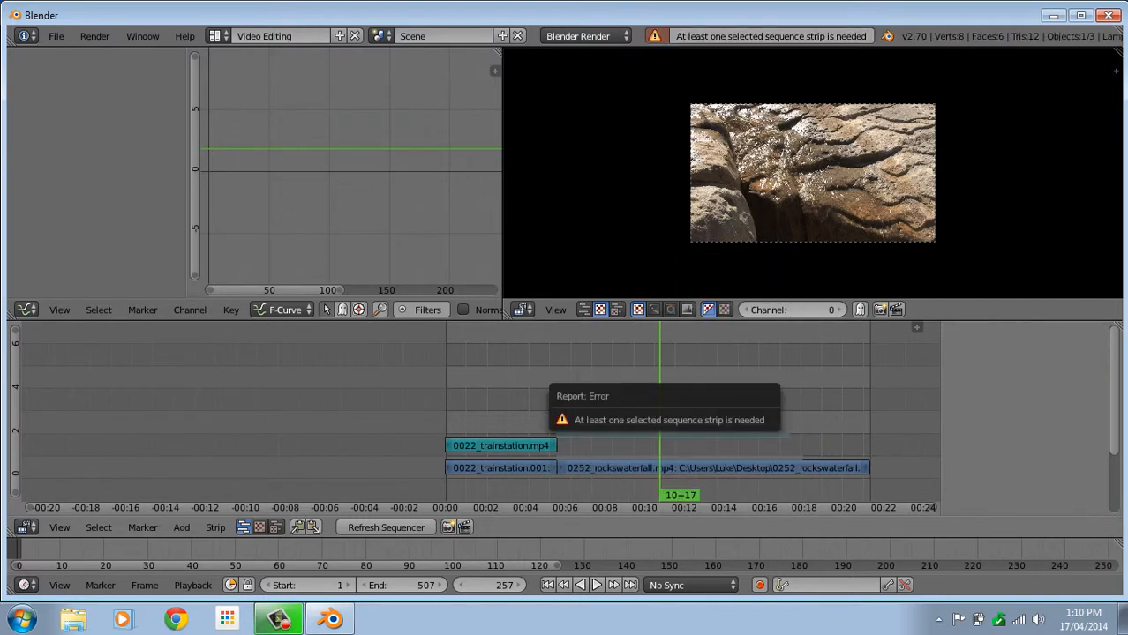
Apply a Glow effect strip to the selected waterfall strip and play it briefly, stopping at frame 277.
{"action": "right_click", "coordinate": [713, 469]}
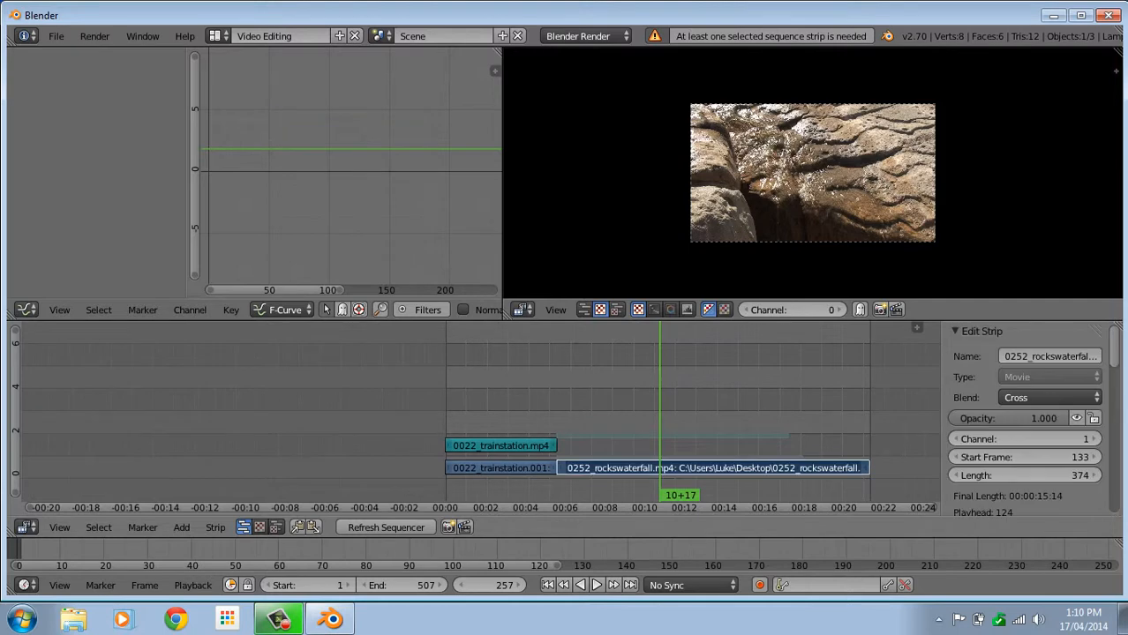
{"action": "key", "text": "shift+a"}
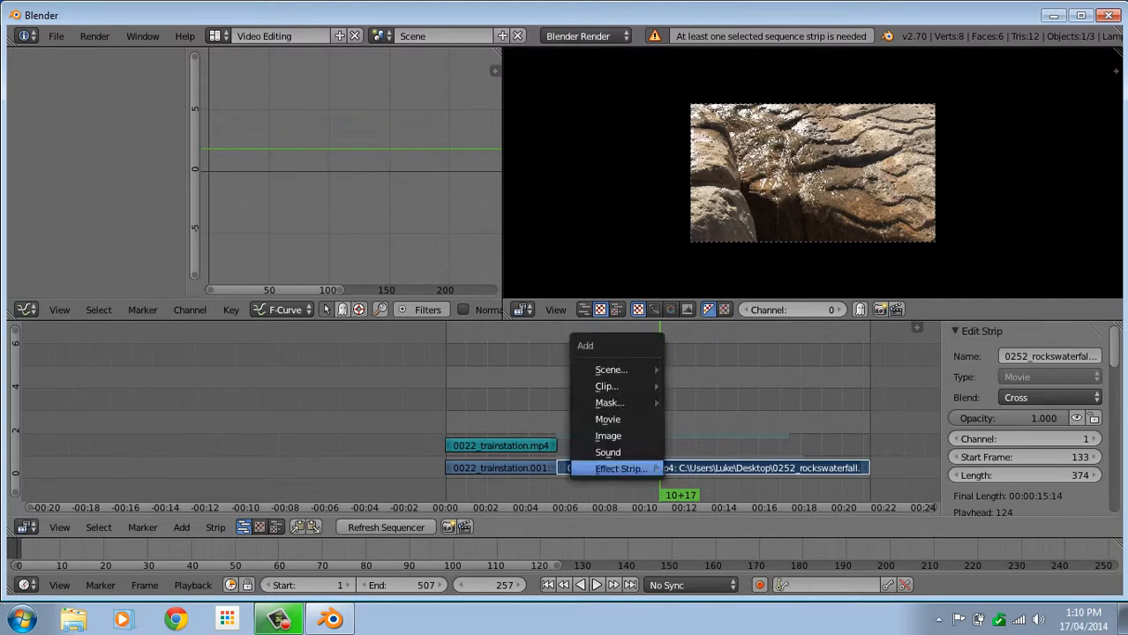
{"action": "mouse_move", "coordinate": [617, 468]}
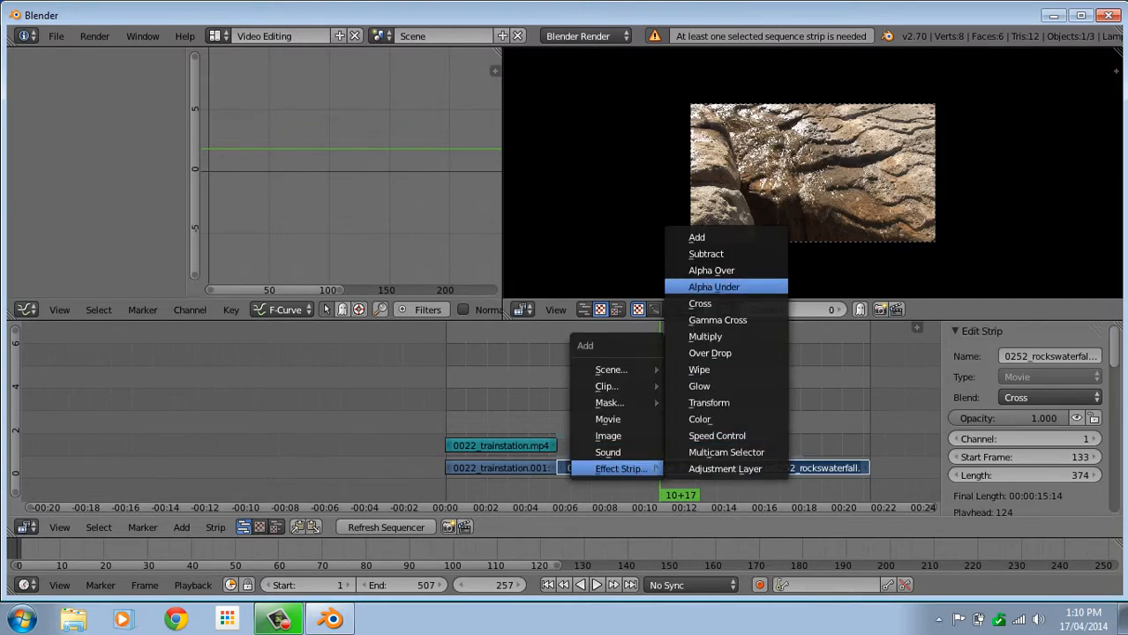
{"action": "left_click", "coordinate": [701, 387]}
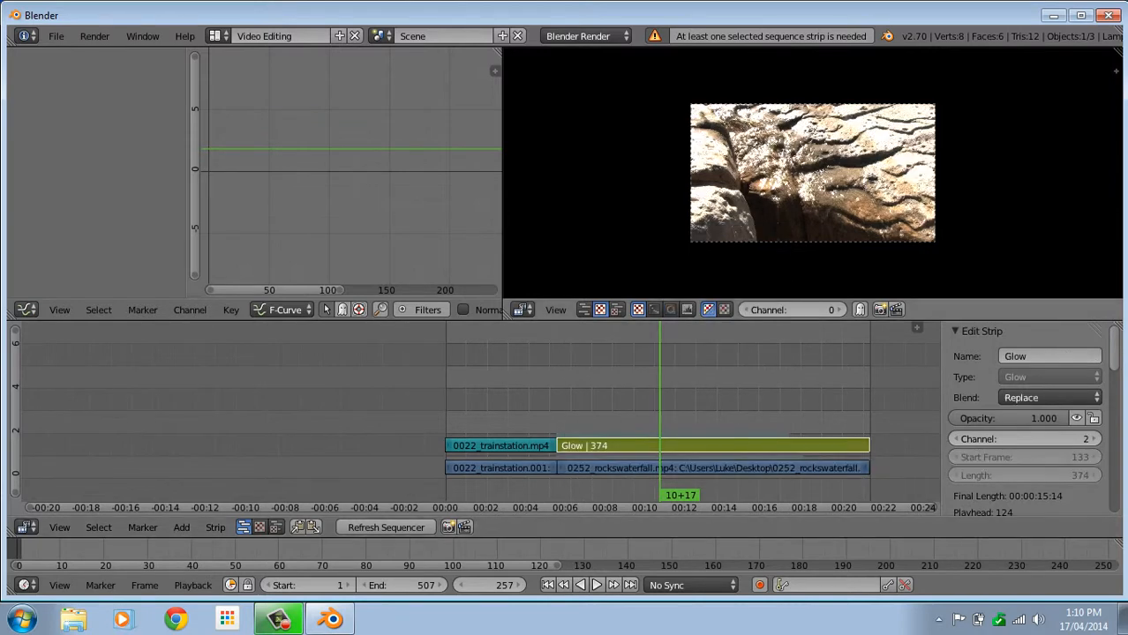
{"action": "key", "text": "alt+a"}
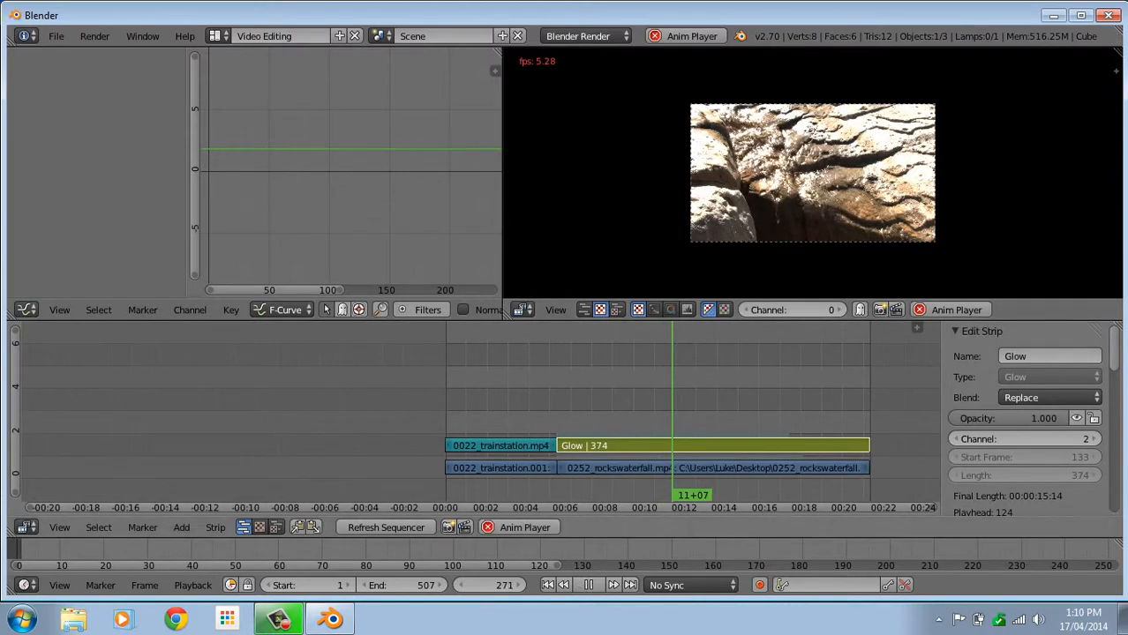
{"action": "key", "text": "alt+a"}
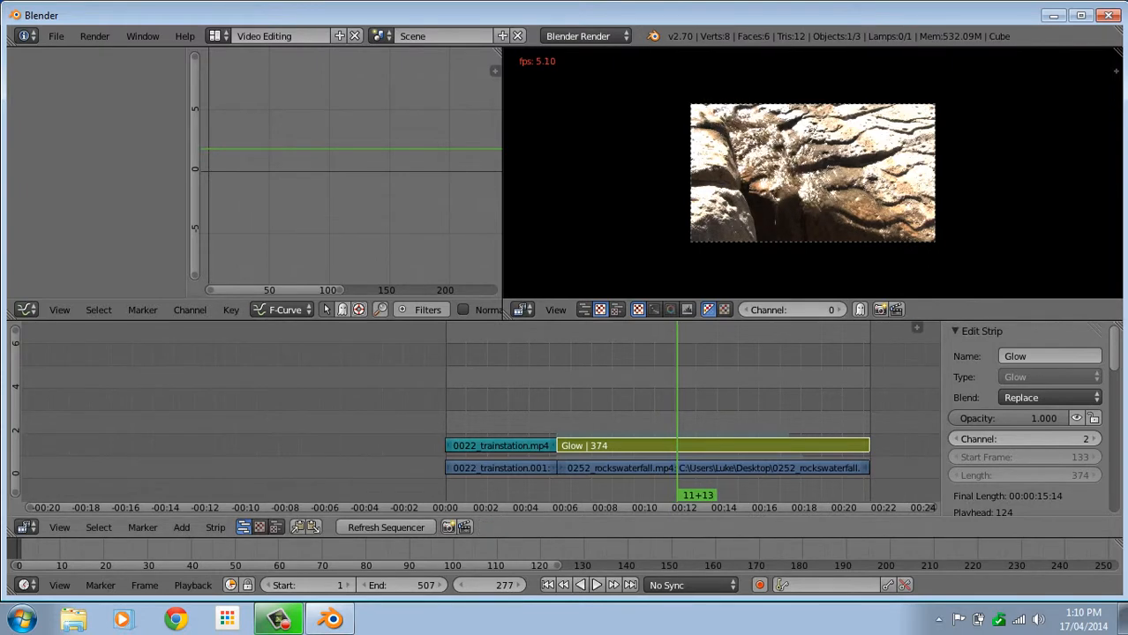
Remove the Glow strip and play the waterfall clip without the effect up to frame 353.
{"action": "key", "text": "x"}
{"action": "left_click", "coordinate": [618, 441]}
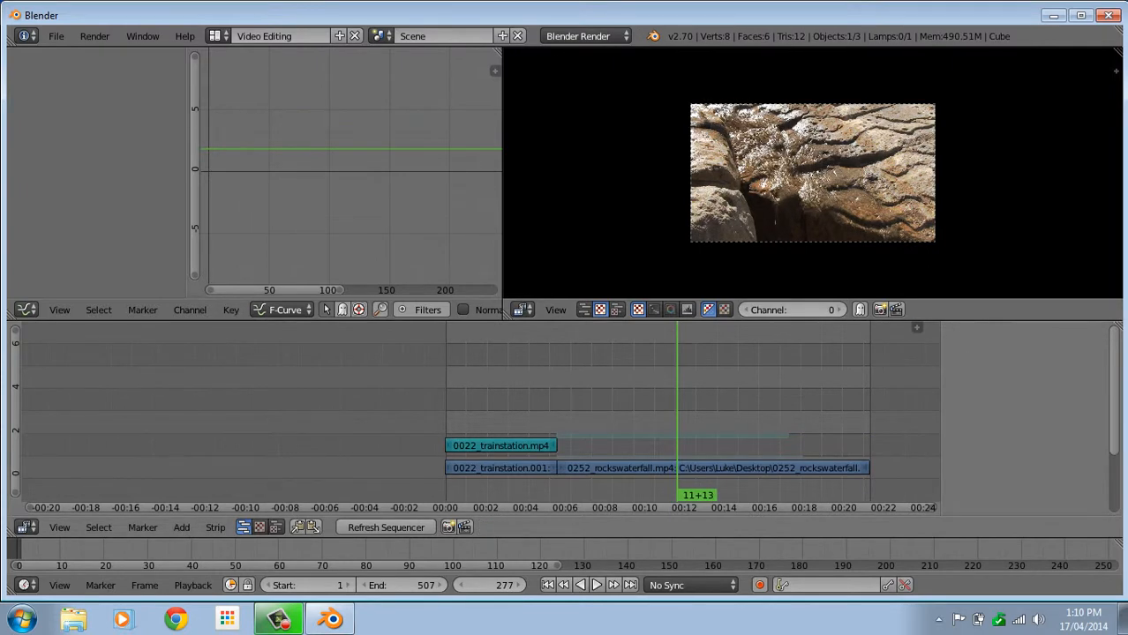
{"action": "key", "text": "alt+a"}
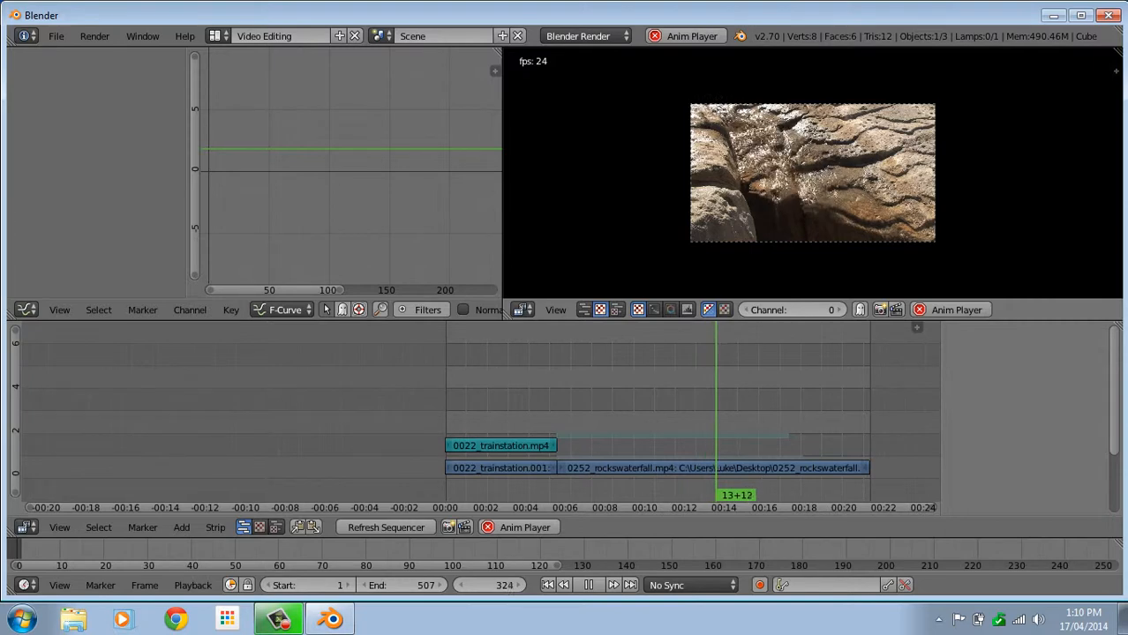
{"action": "key", "text": "alt+a"}
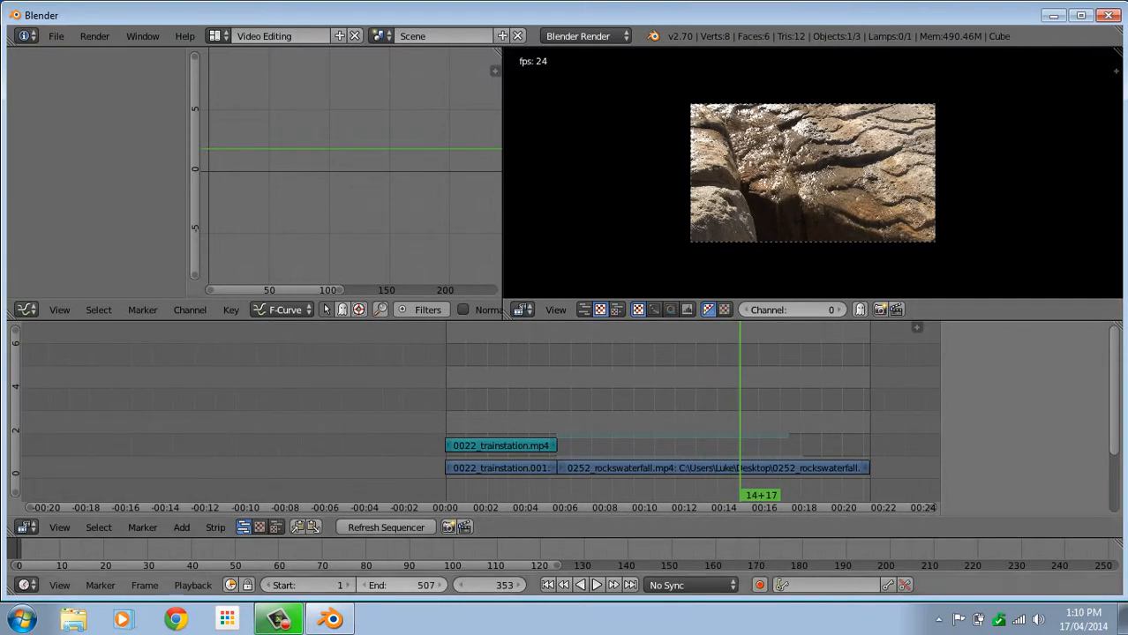
Switch to Chrome, search Google for "water sound" and look through the results.
{"action": "left_click", "coordinate": [176, 619]}
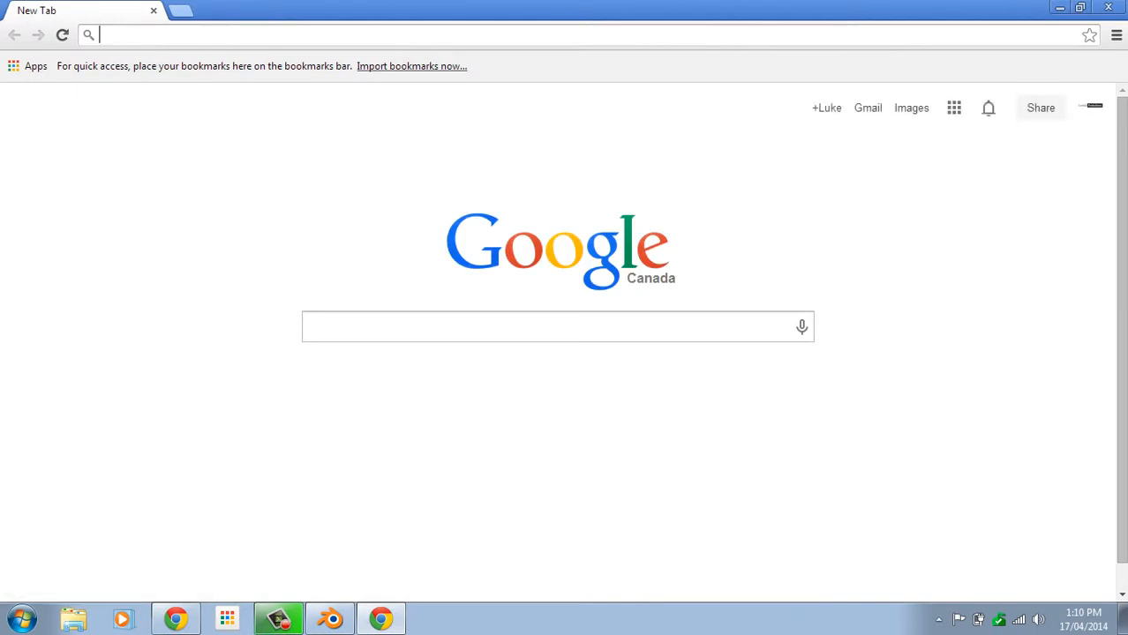
{"action": "type", "text": "water "}
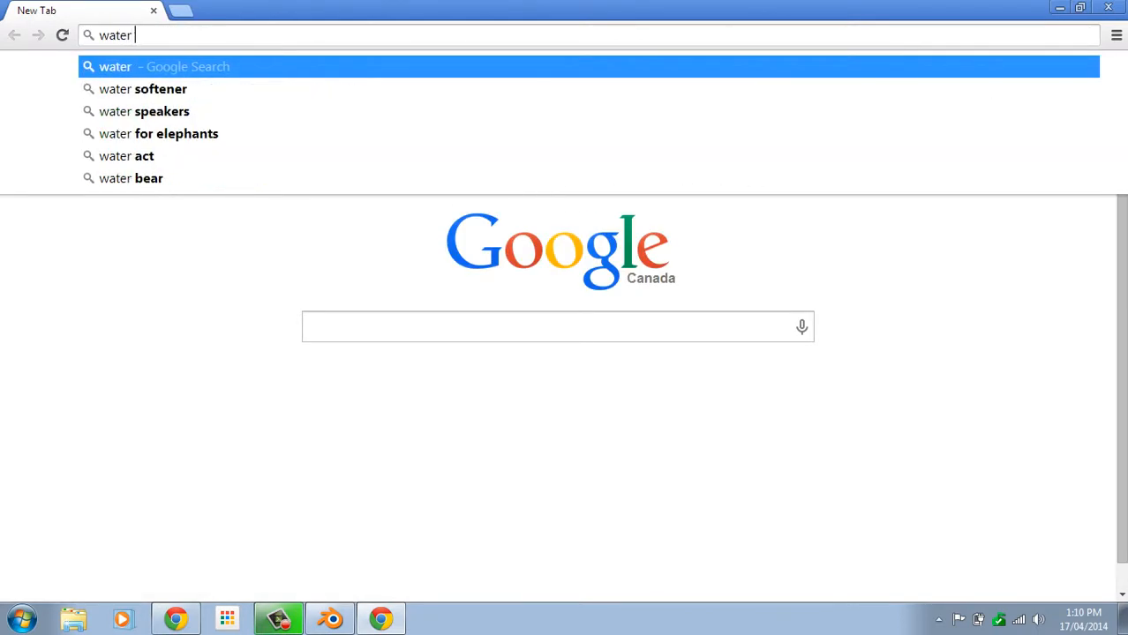
{"action": "type", "text": "sound"}
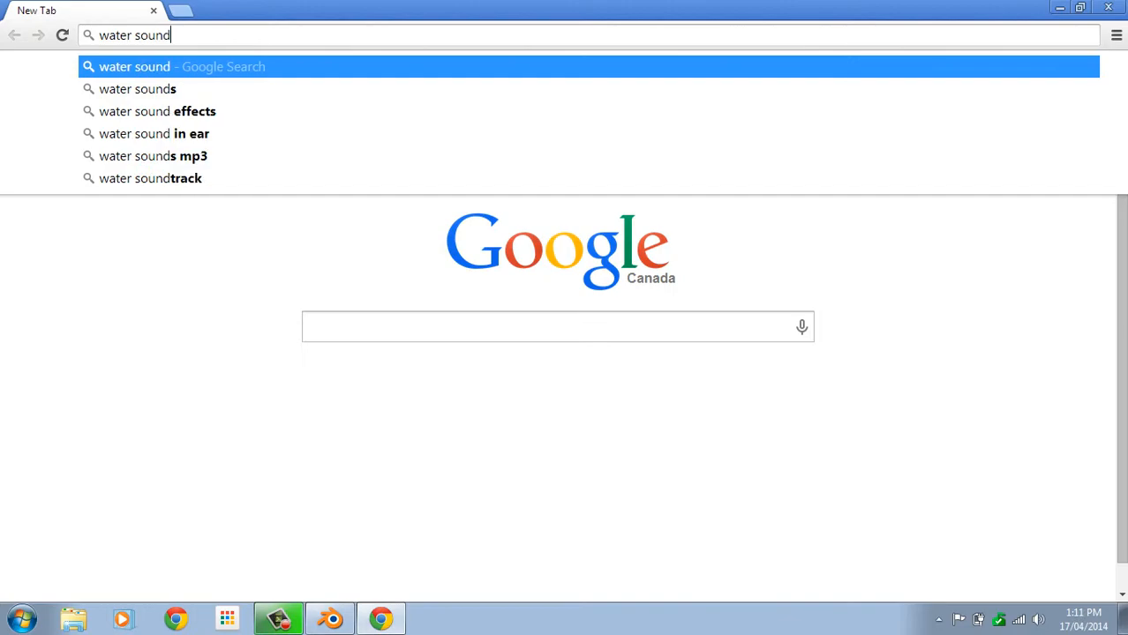
{"action": "key", "text": "Return"}
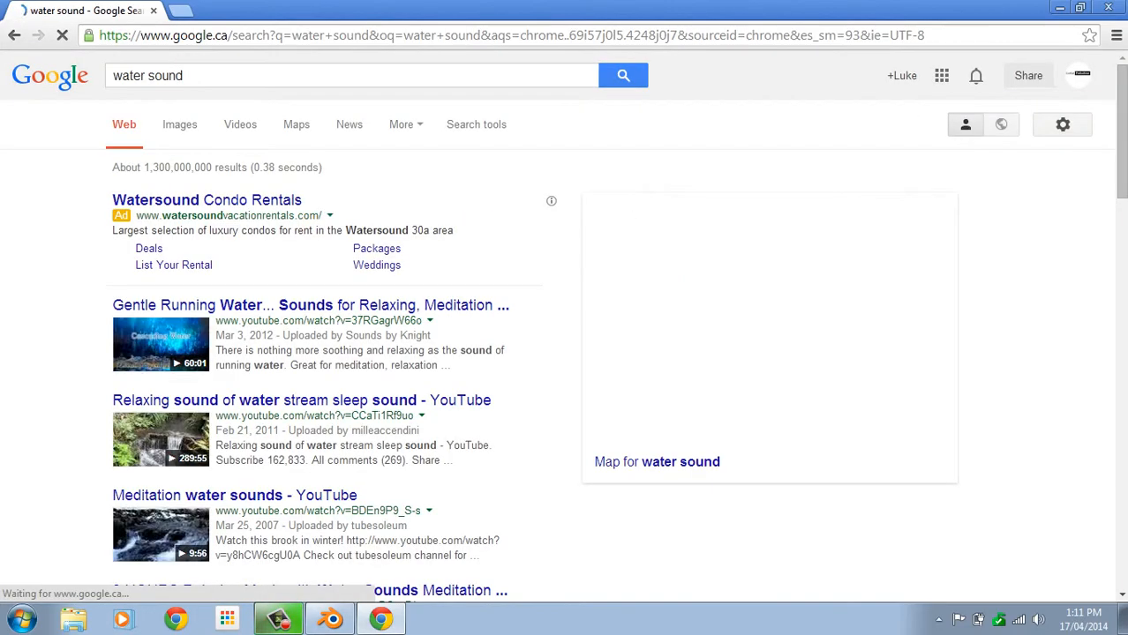
{"action": "scroll", "coordinate": [550, 377], "scroll_direction": "down", "scroll_amount": 5}
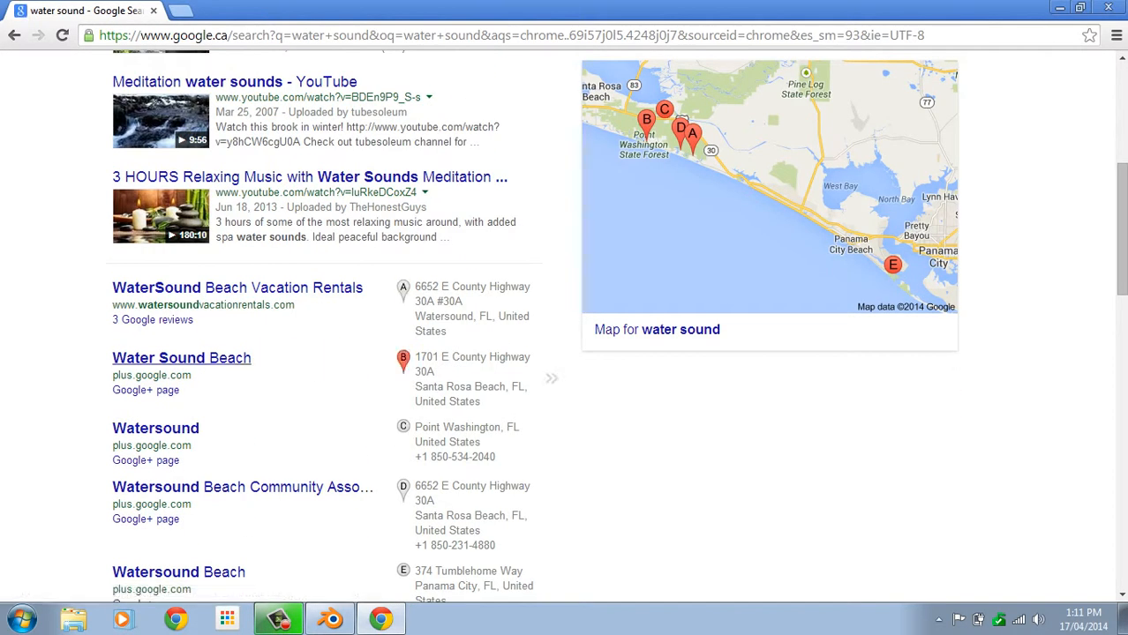
{"action": "scroll", "coordinate": [221, 364], "scroll_direction": "down", "scroll_amount": 6}
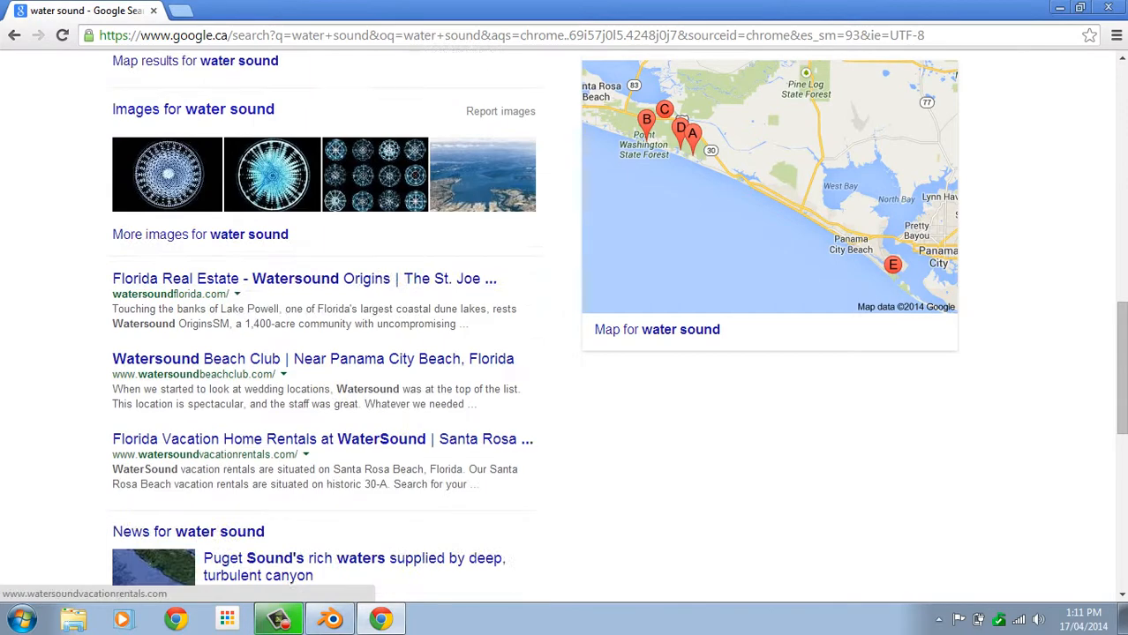
{"action": "scroll", "coordinate": [220, 363], "scroll_direction": "up", "scroll_amount": 10}
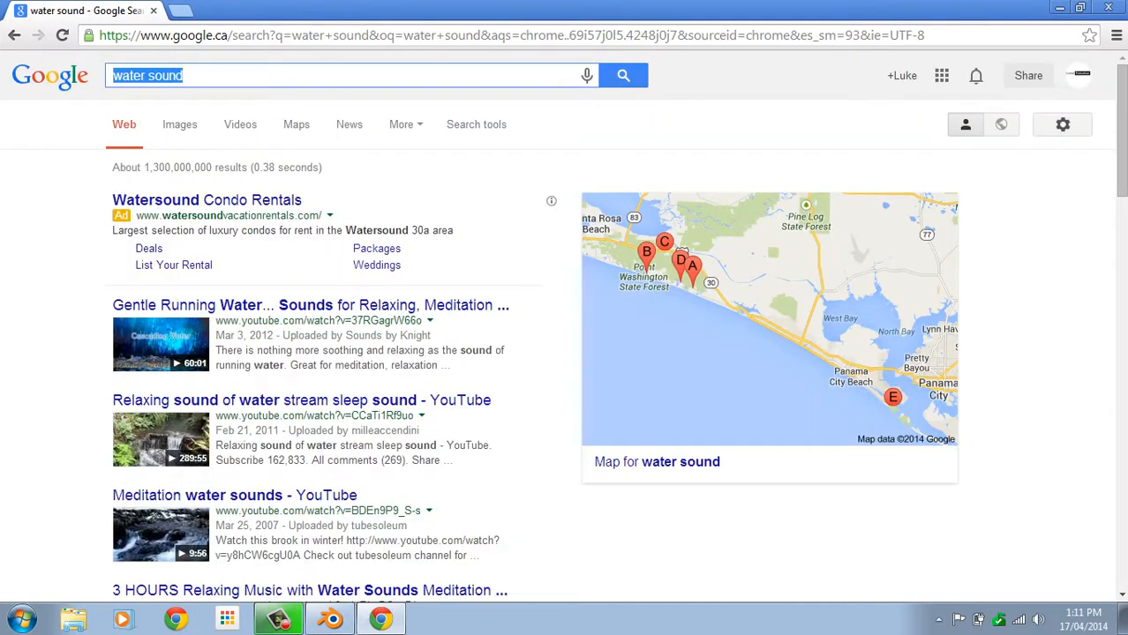
Search Google for "water sound effect" and open AudioMicro's Free Water Sound Effects page.
{"action": "type", "text": "effe"}
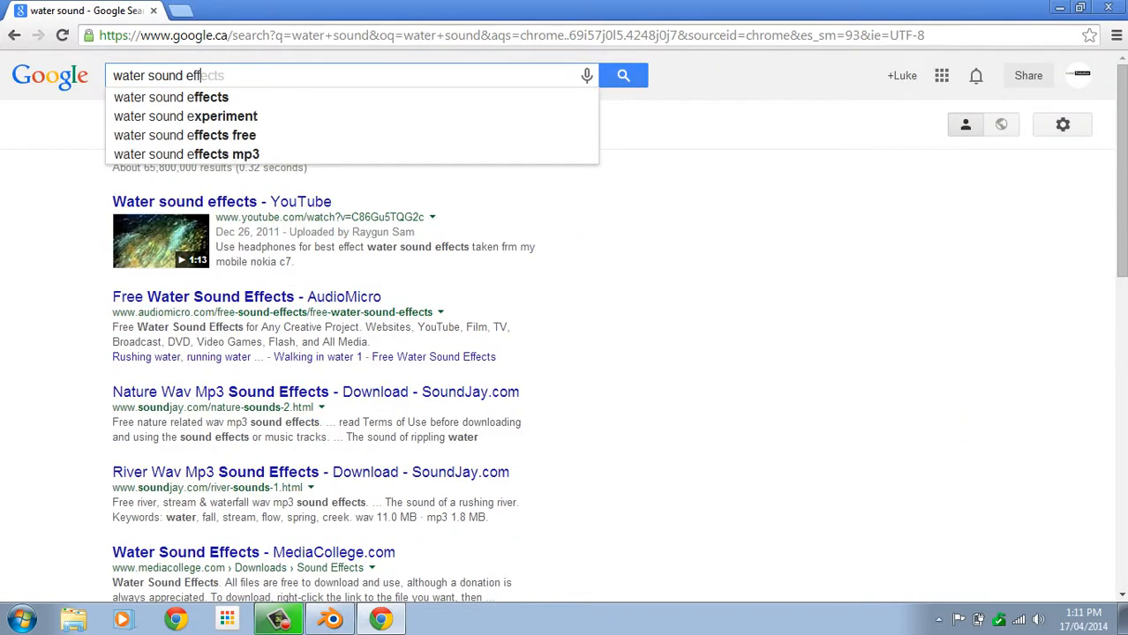
{"action": "type", "text": "ct"}
{"action": "key", "text": "Return"}
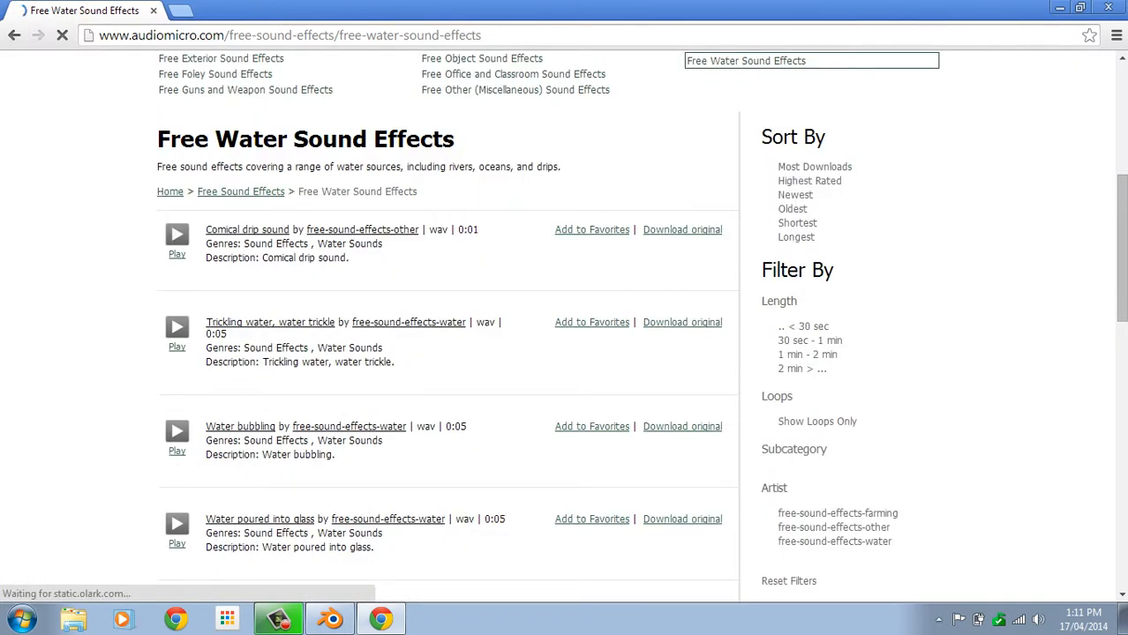
Preview the "Comical drip sound" and "Trickling water, water trickle" tracks, closing each player window when done.
{"action": "left_click", "coordinate": [178, 234]}
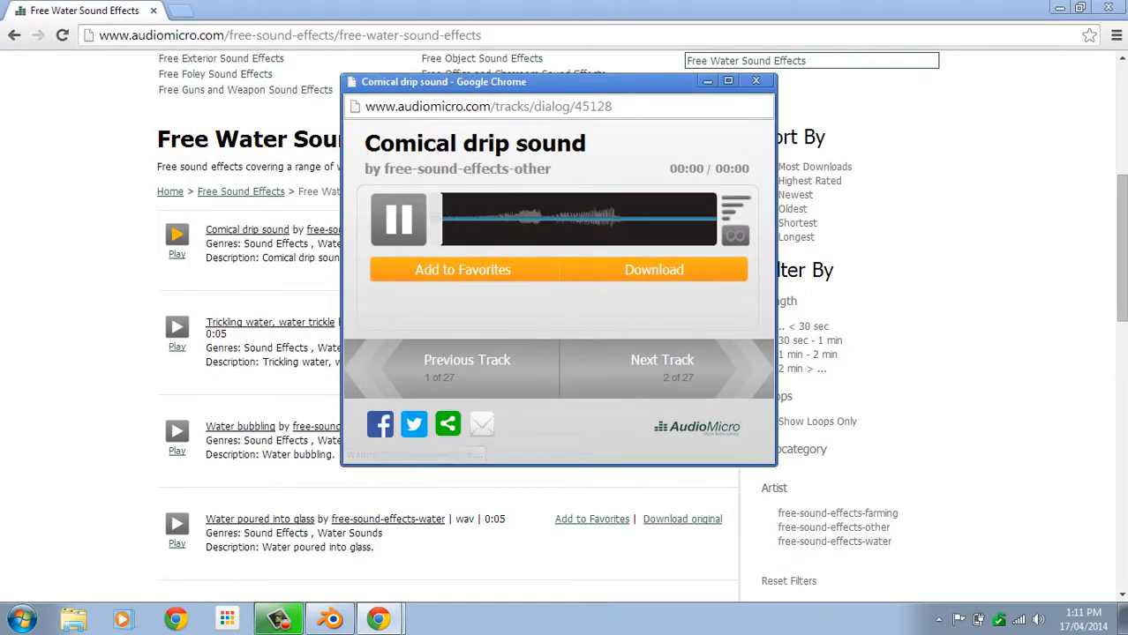
{"action": "key", "text": "alt+F4"}
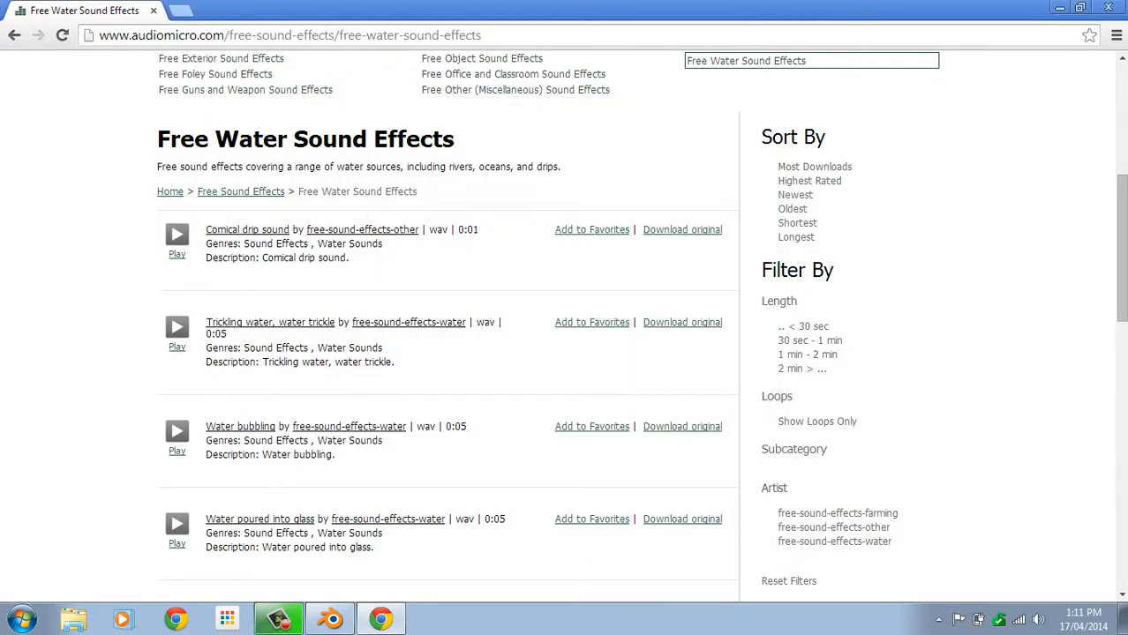
{"action": "left_click", "coordinate": [177, 327]}
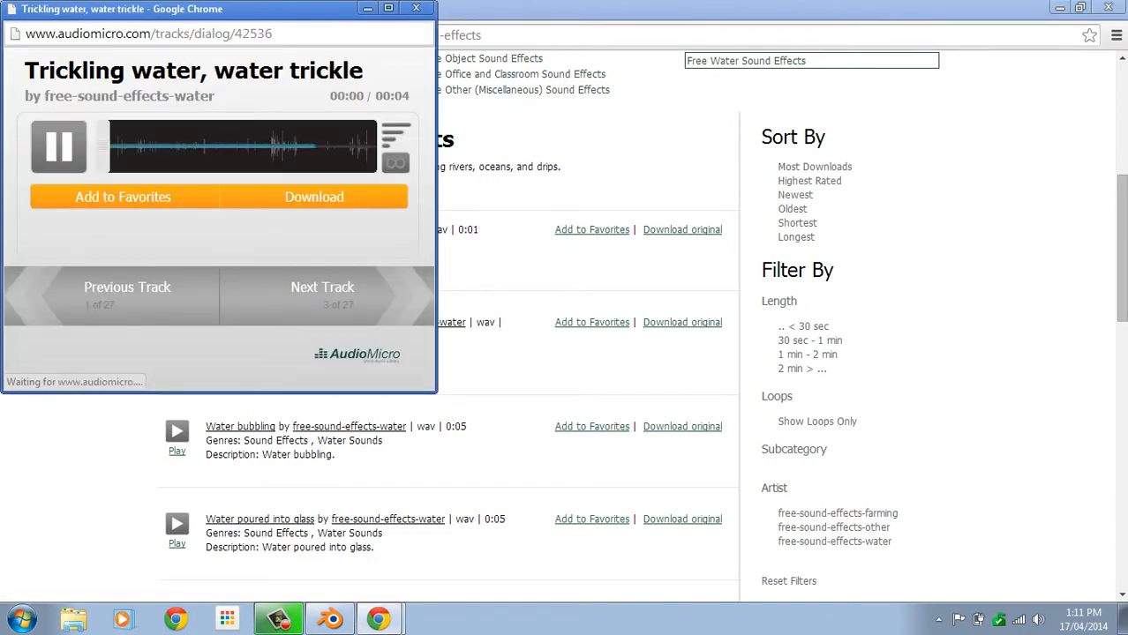
{"action": "left_click_drag", "start_coordinate": [265, 9], "coordinate": [594, 106]}
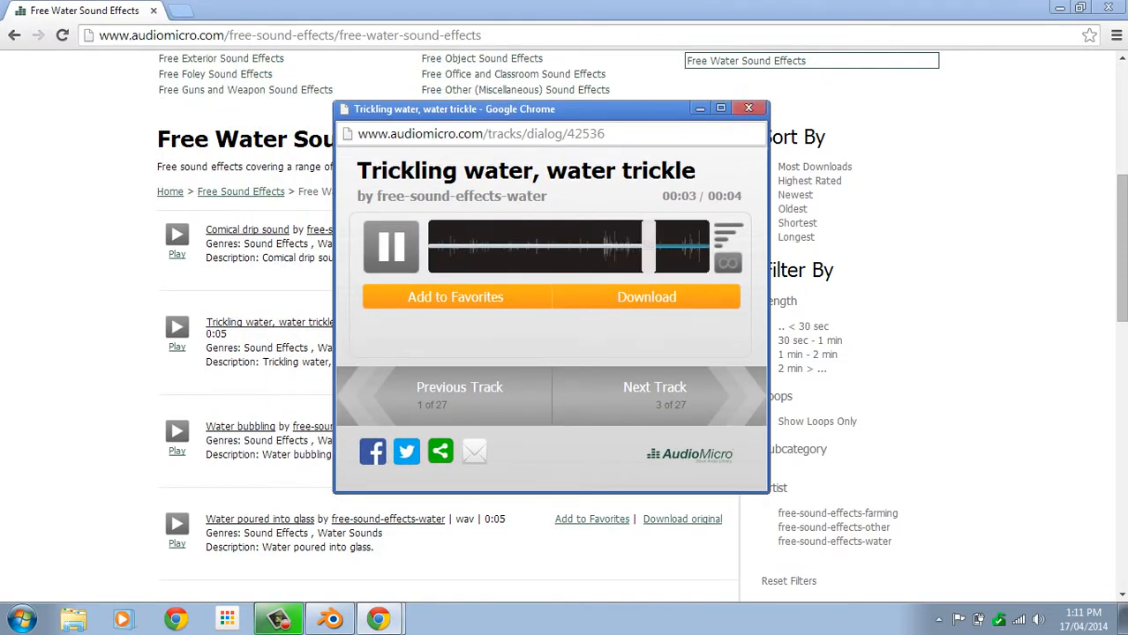
{"action": "left_click", "coordinate": [747, 107]}
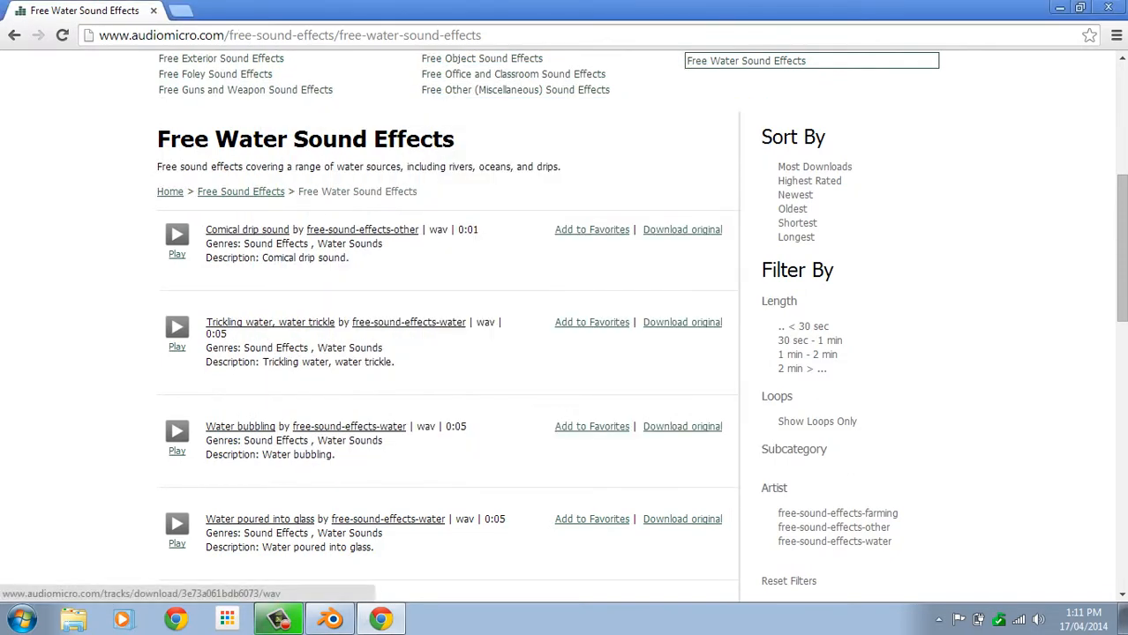
Request a sound download, sign in to AudioMicro with the Google account and accept the requested permissions.
{"action": "left_click", "coordinate": [682, 230]}
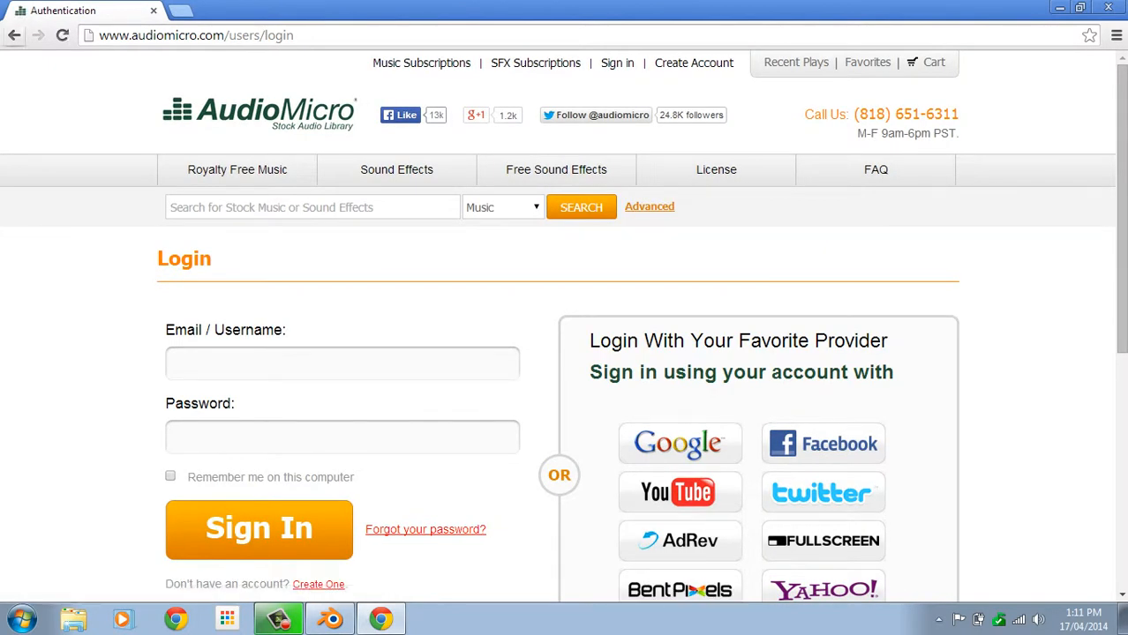
{"action": "left_click", "coordinate": [14, 35]}
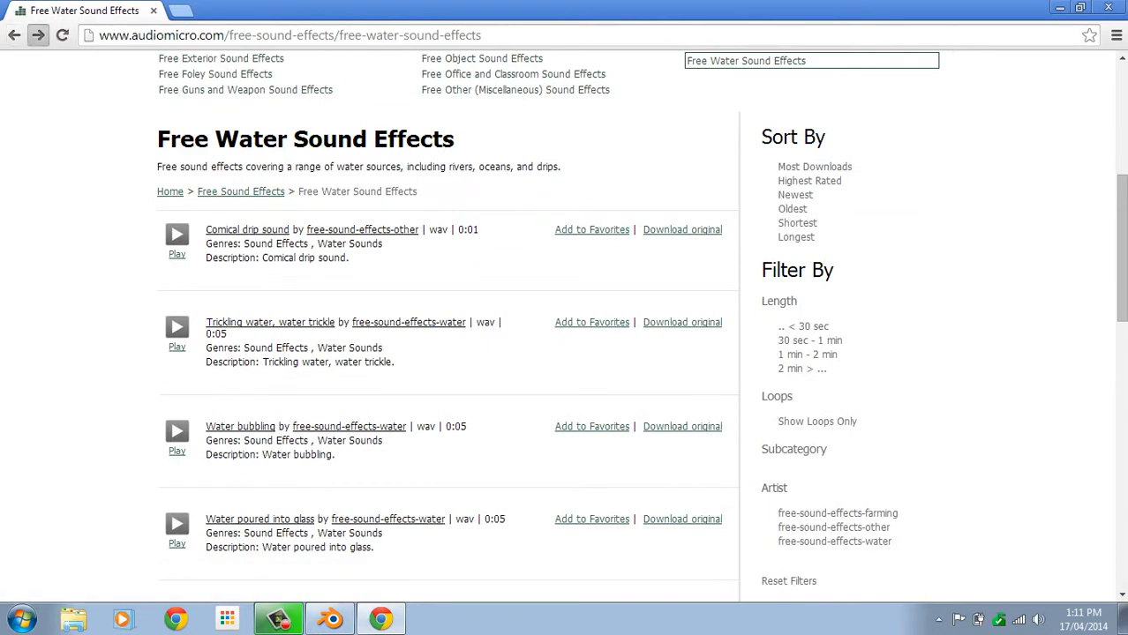
{"action": "left_click", "coordinate": [38, 35]}
{"action": "left_click", "coordinate": [679, 443]}
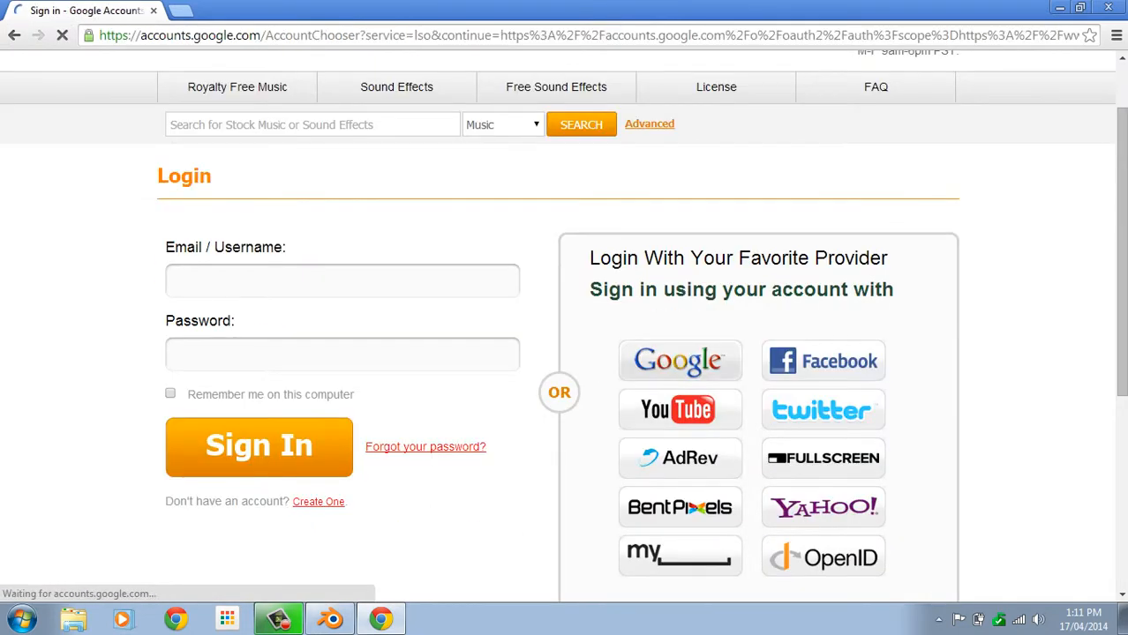
{"action": "left_click", "coordinate": [564, 183]}
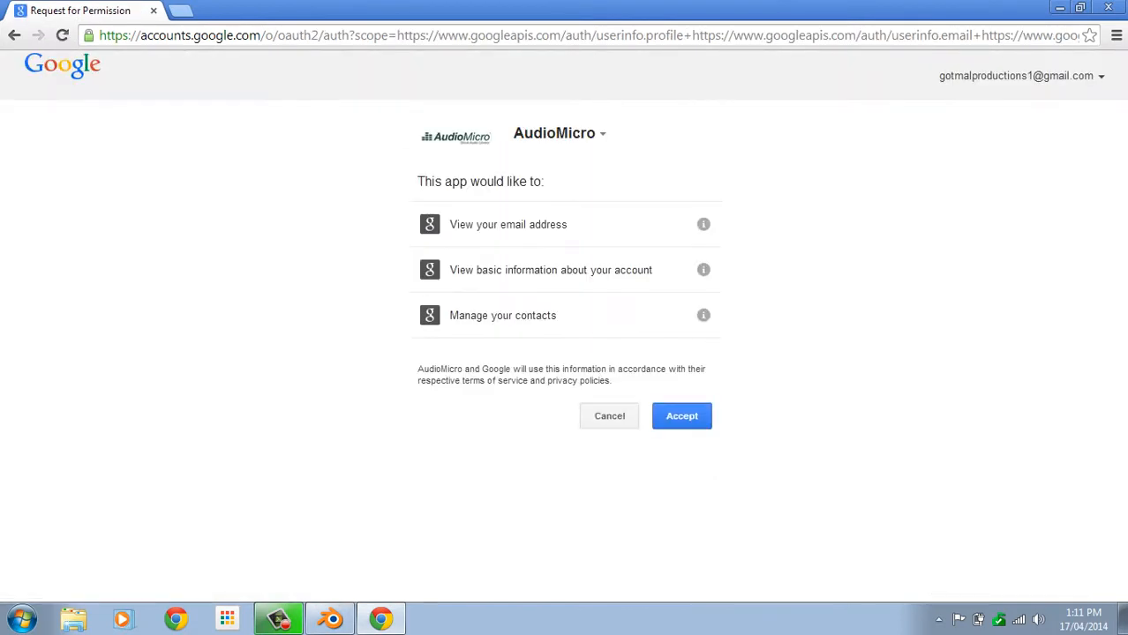
{"action": "left_click", "coordinate": [682, 416]}
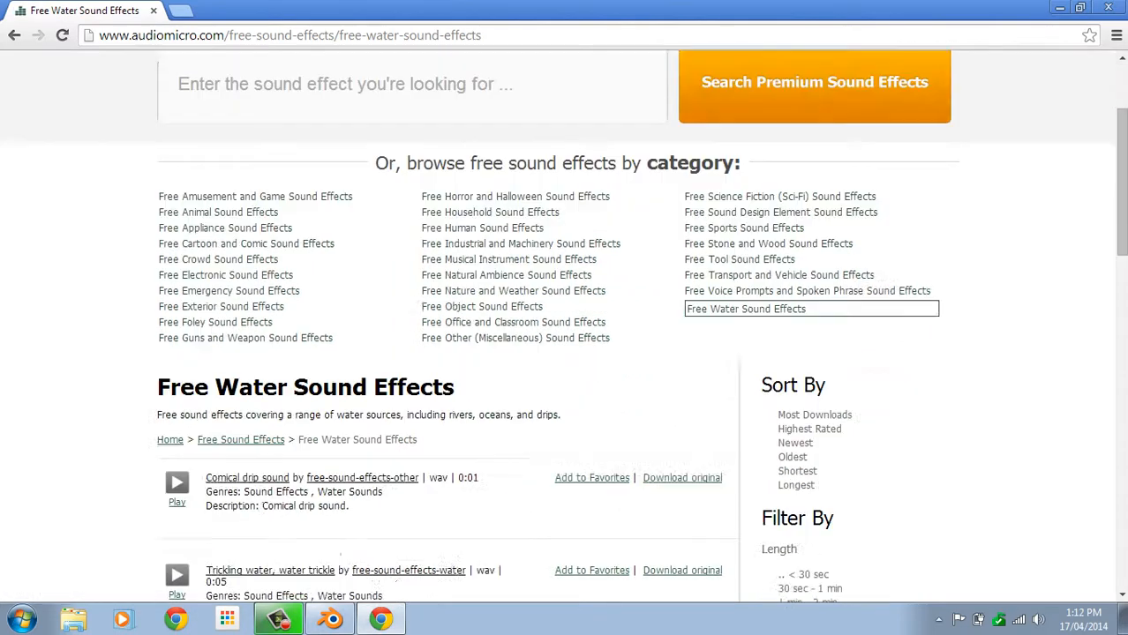
Download the original "Trickling water, water trickle" WAV file and place it on the desktop.
{"action": "scroll", "coordinate": [563, 327], "scroll_direction": "down", "scroll_amount": 2}
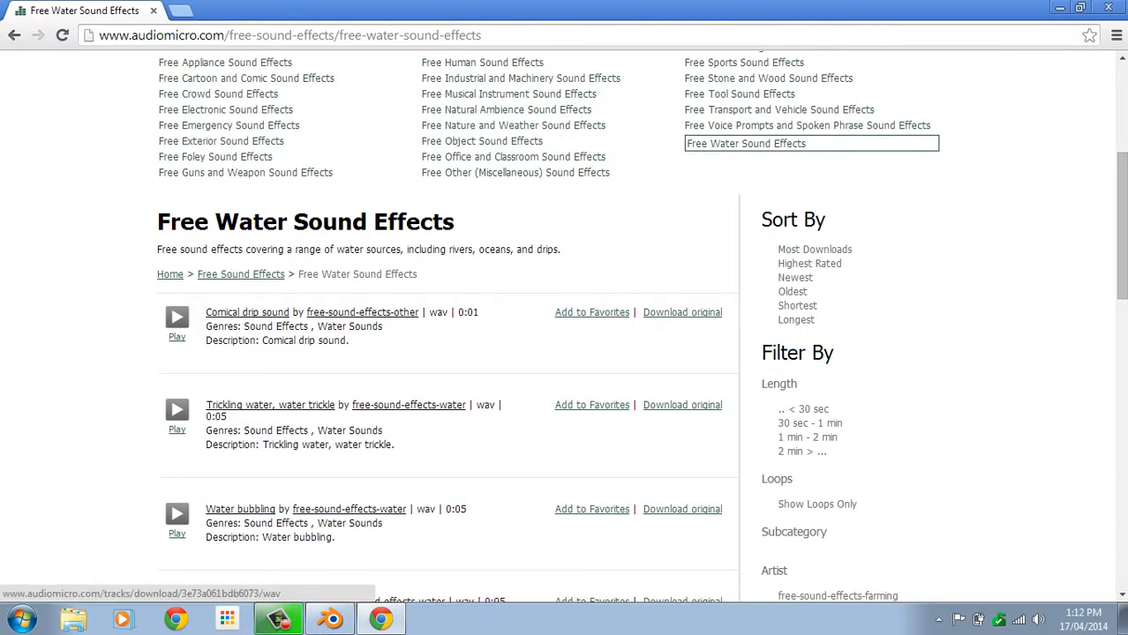
{"action": "left_click", "coordinate": [682, 405]}
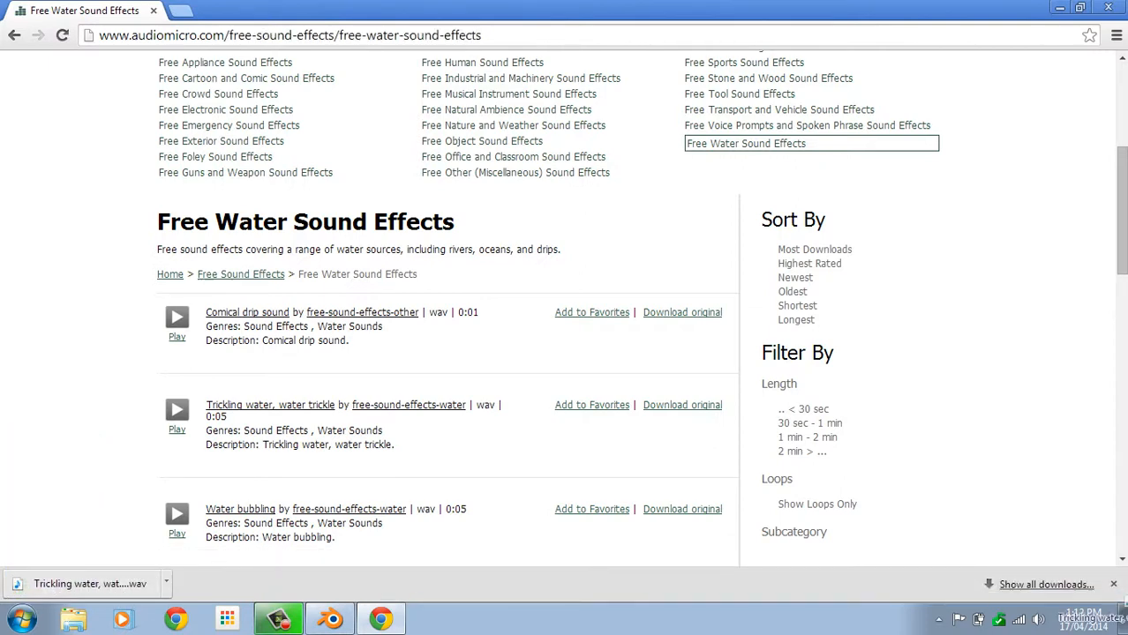
{"action": "left_click_drag", "start_coordinate": [1123, 622], "coordinate": [957, 431]}
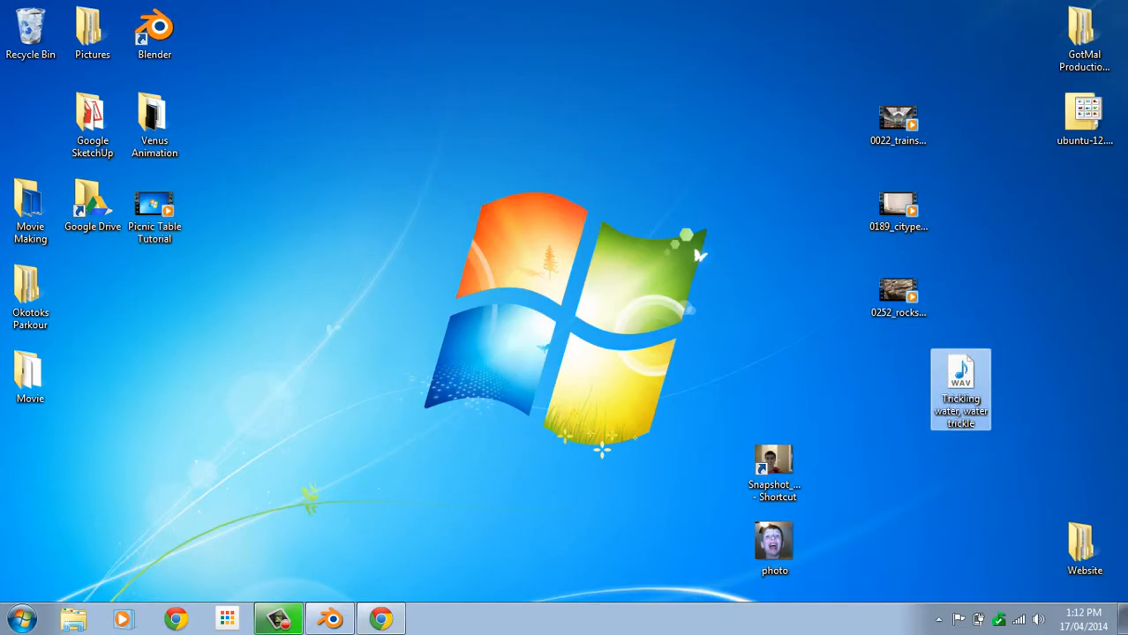
Switch to Blender and add "Trickling water, water trickle.wav" from the desktop as a sound strip at frame 353.
{"action": "left_click", "coordinate": [380, 619]}
{"action": "left_click", "coordinate": [331, 619]}
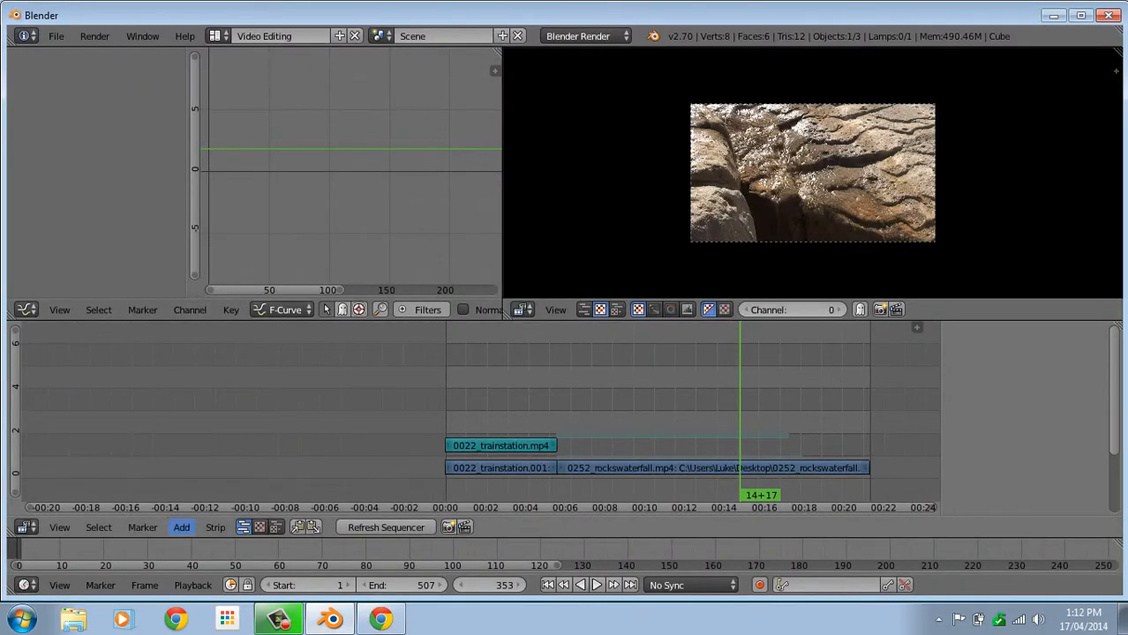
{"action": "left_click", "coordinate": [181, 527]}
{"action": "left_click", "coordinate": [204, 425]}
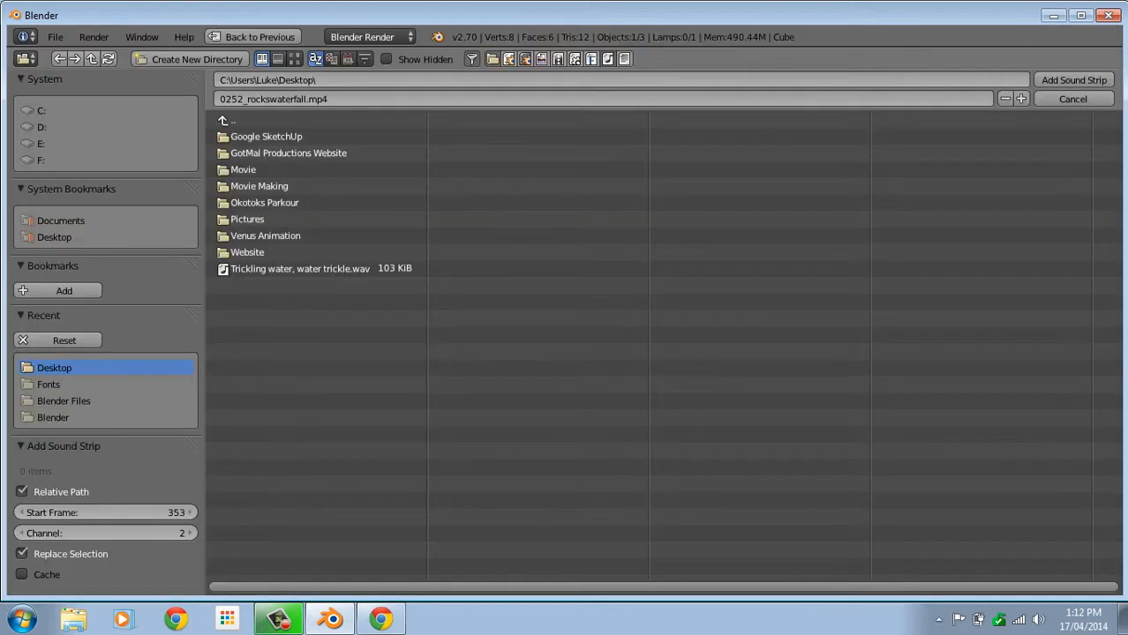
{"action": "double_click", "coordinate": [264, 269]}
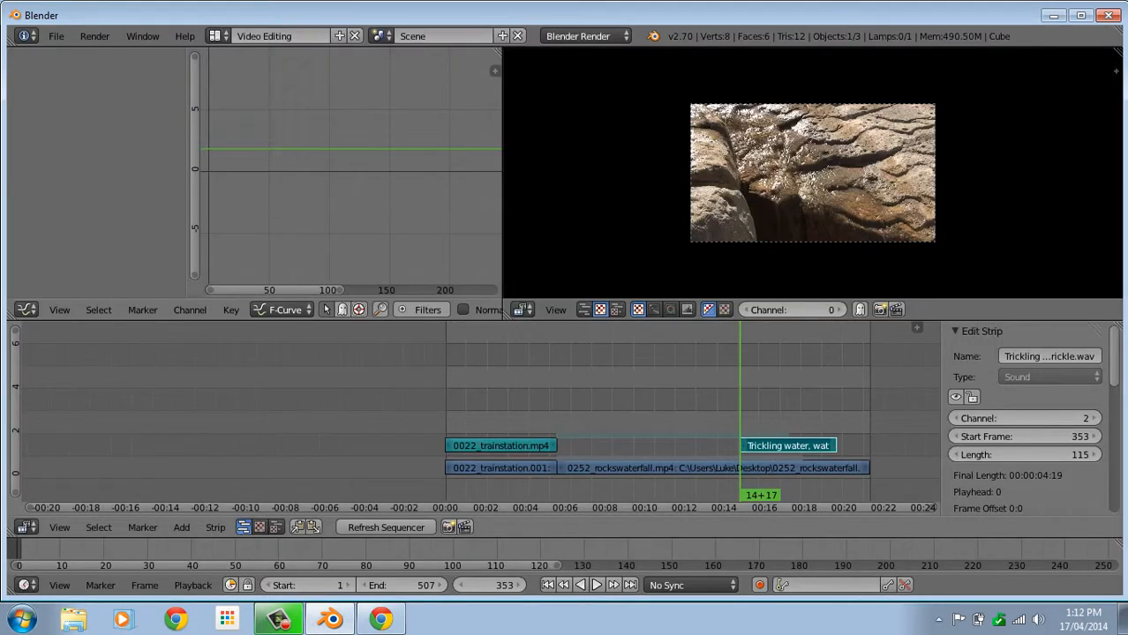
Move the trickling water sound strip to start at frame 133 on channel 2, directly after the train station audio.
{"action": "left_click_drag", "start_coordinate": [737, 397], "coordinate": [648, 397]}
{"action": "key", "text": "g"}
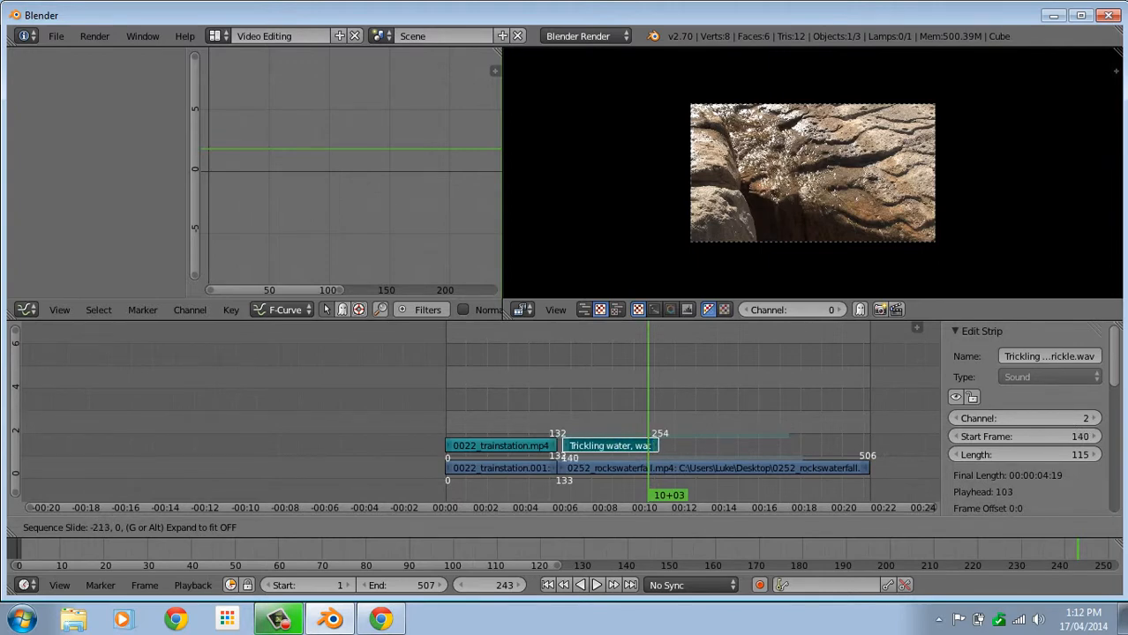
{"action": "key", "text": "Return"}
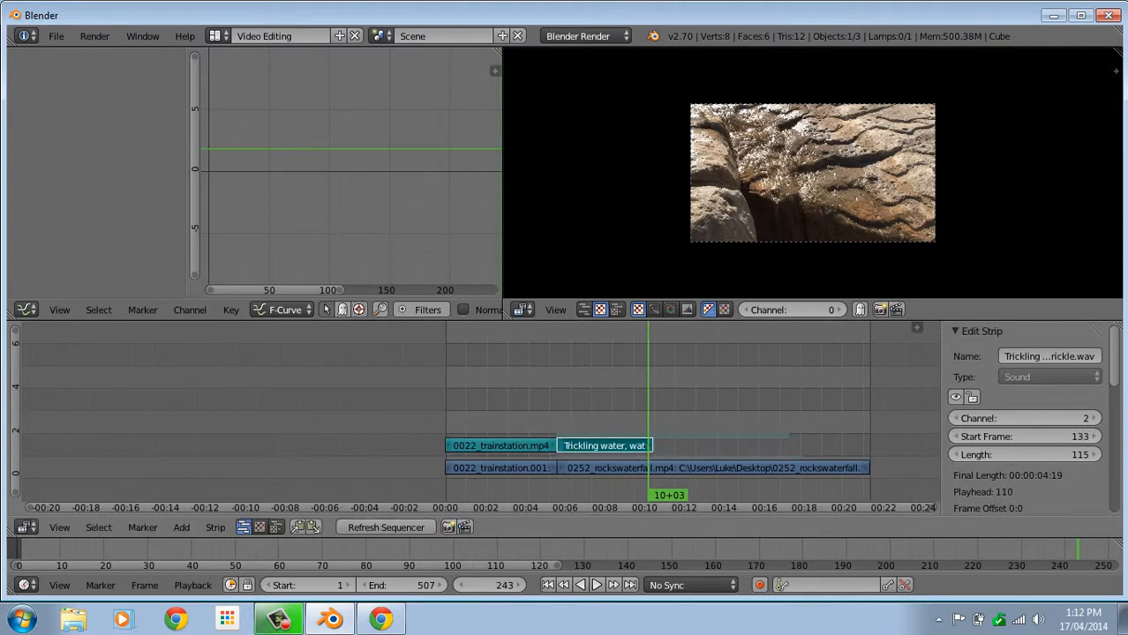
Play the transition from the train station to the waterfall to check the water sound, stopping at frame 272.
{"action": "left_click_drag", "start_coordinate": [648, 398], "coordinate": [538, 397]}
{"action": "key", "text": "alt+a"}
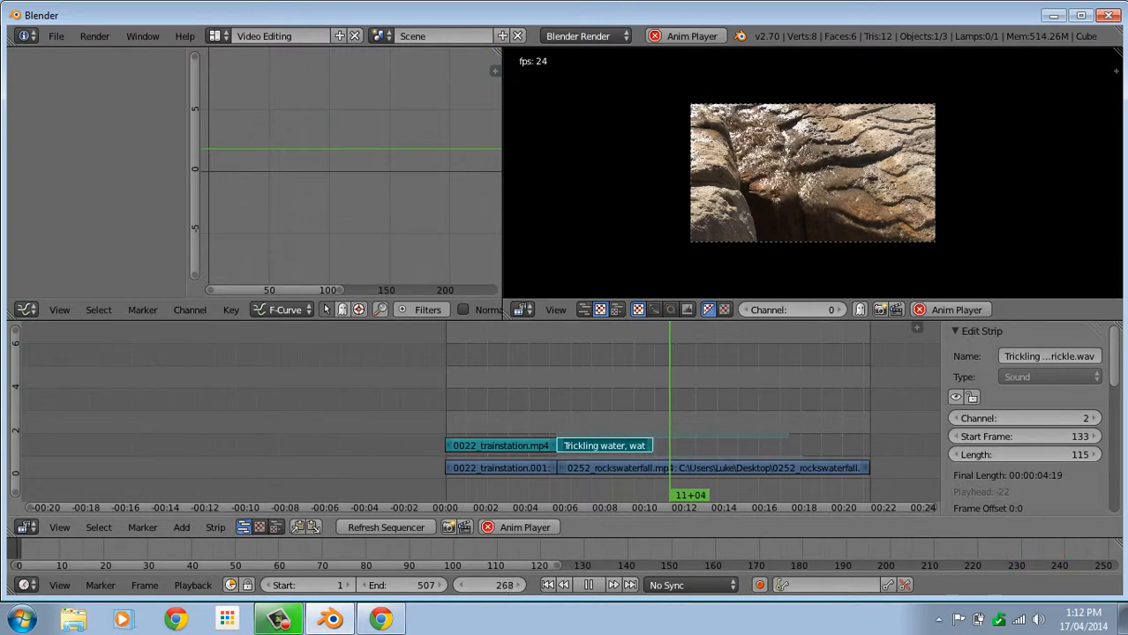
{"action": "key", "text": "alt+a"}
{"action": "right_click", "coordinate": [713, 468]}
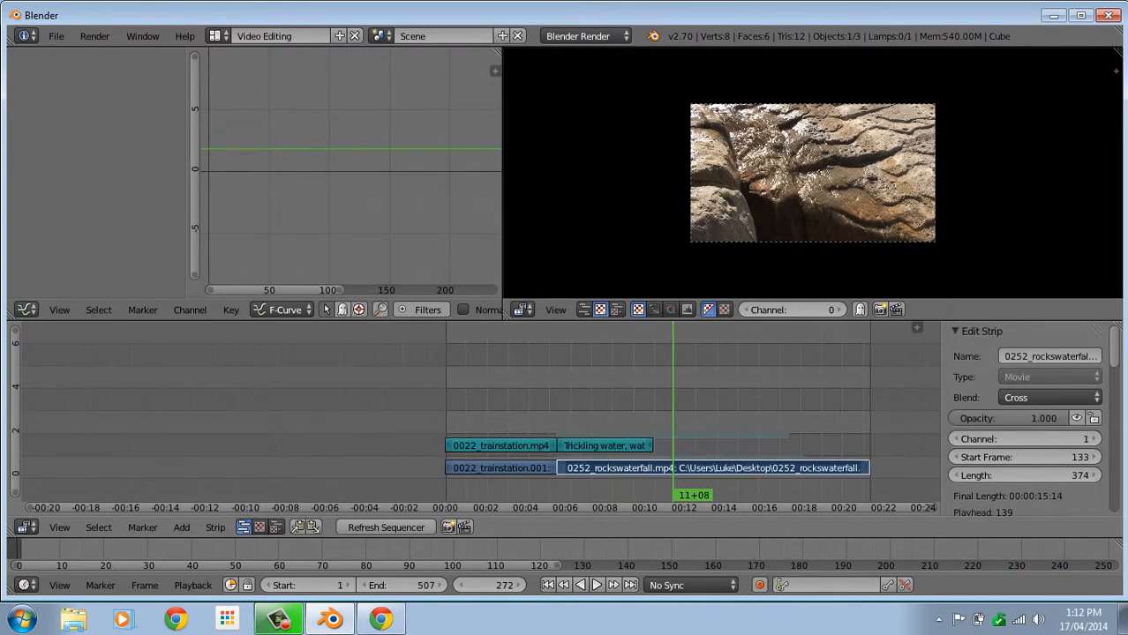
{"action": "left_click_drag", "start_coordinate": [864, 468], "coordinate": [801, 469]}
{"action": "key", "text": "g"}
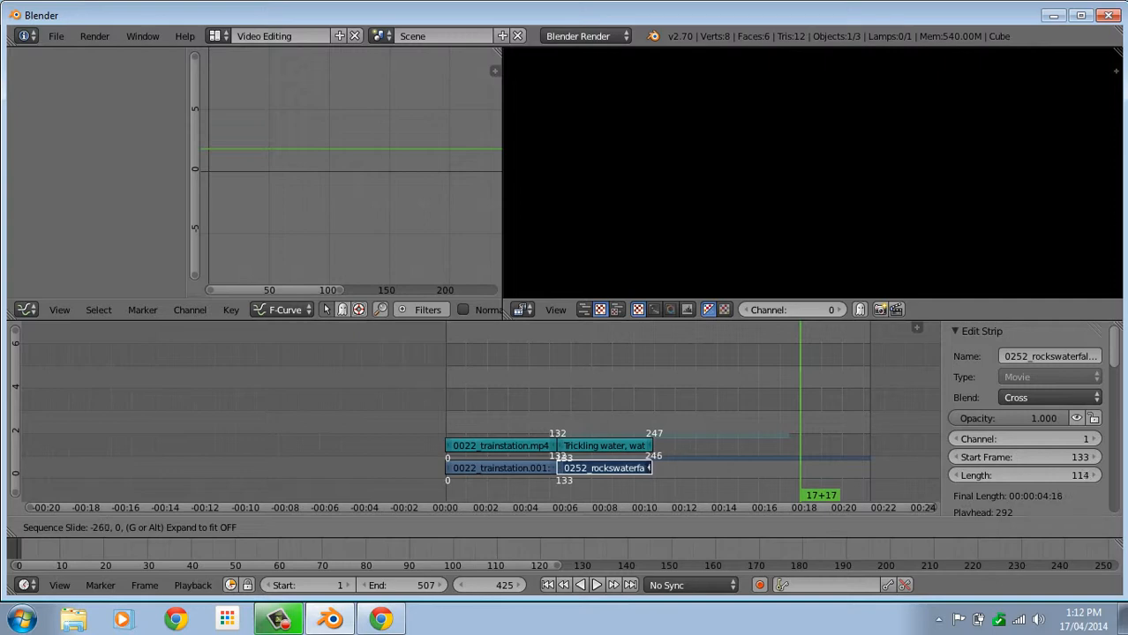
{"action": "key", "text": "Escape"}
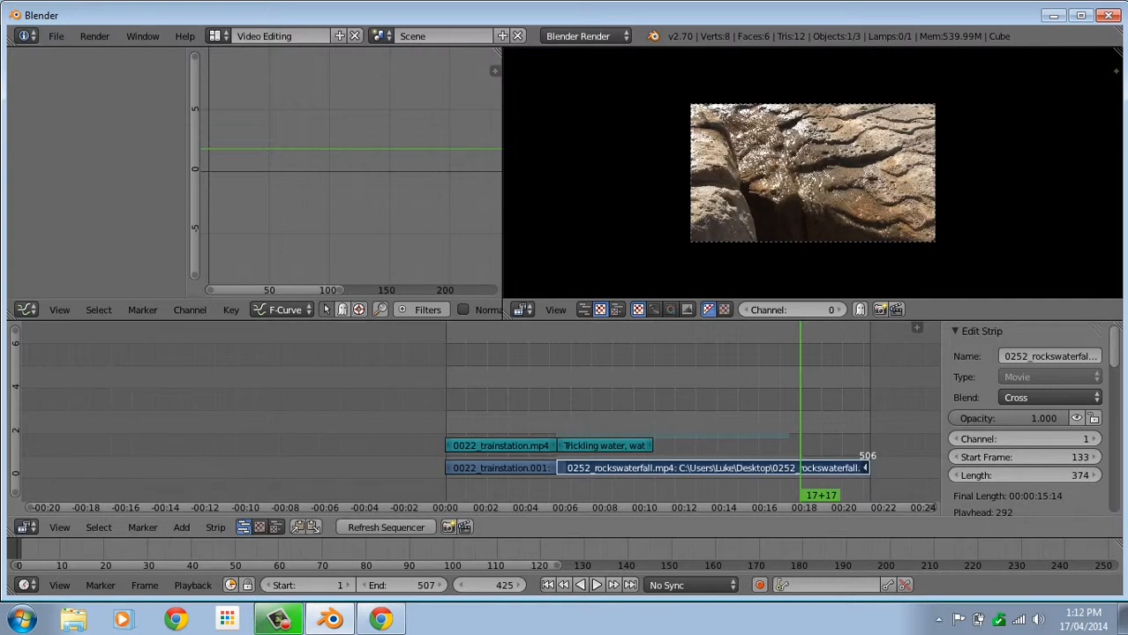
Trim the end of the waterfall strip to frame 247 so that it matches the end of the water sound.
{"action": "key", "text": "a"}
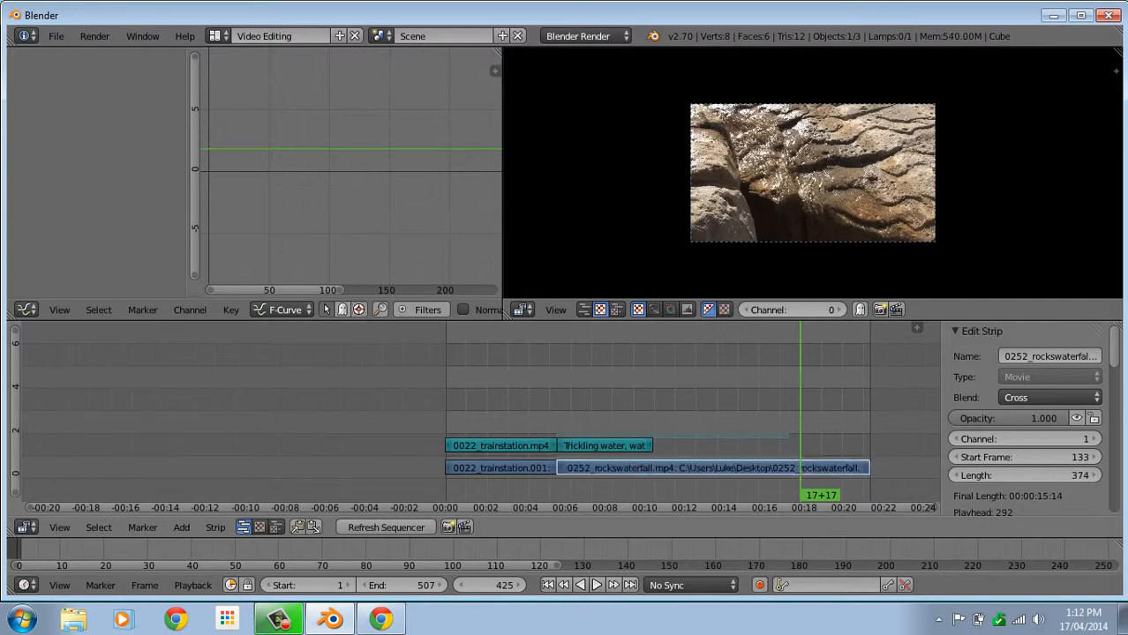
{"action": "right_click", "coordinate": [865, 469]}
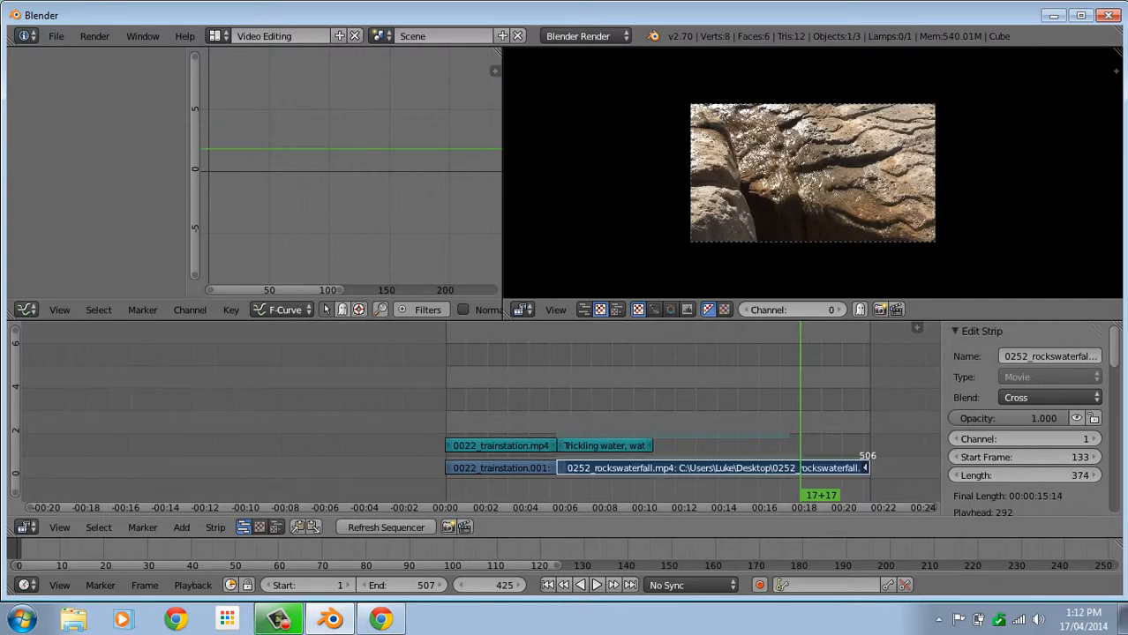
{"action": "key", "text": "g"}
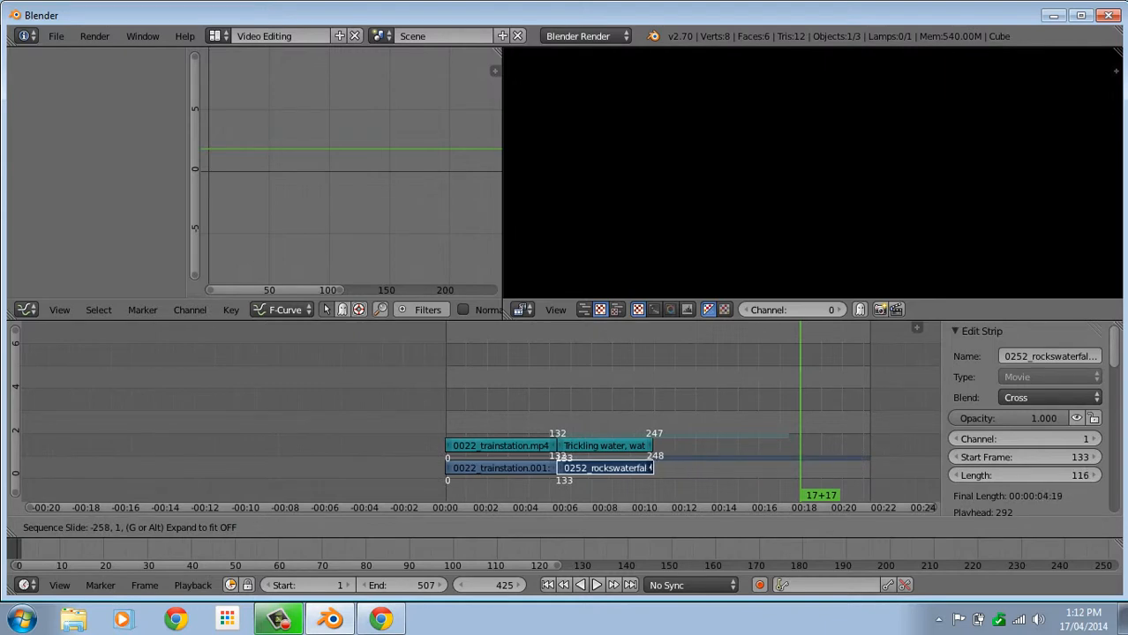
{"action": "left_click", "coordinate": [656, 455]}
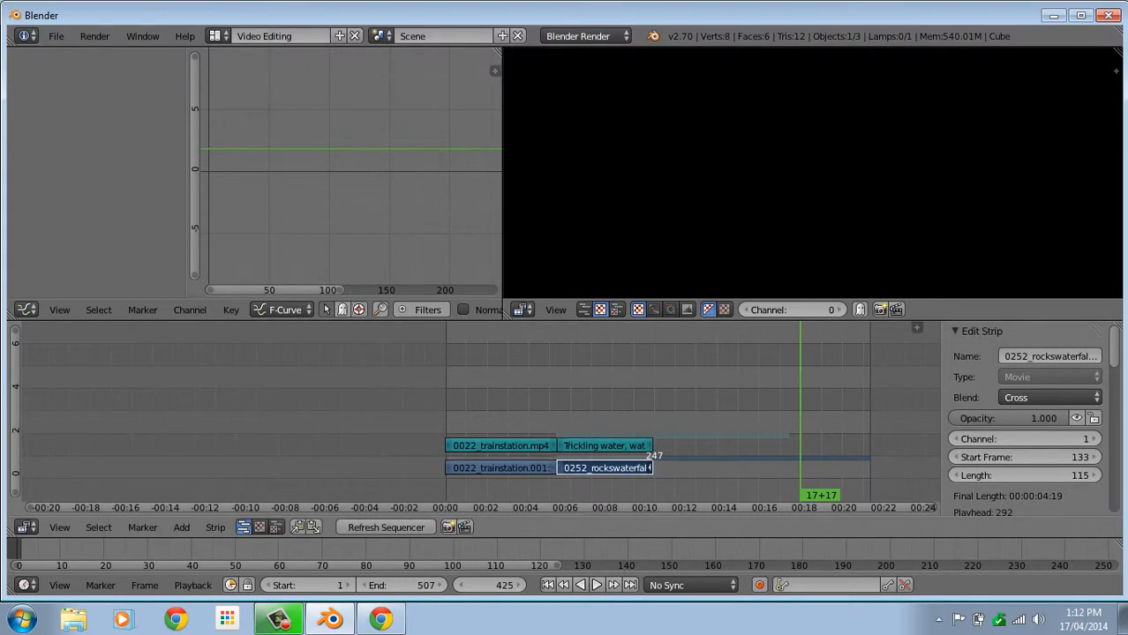
Play the edited sequence from frame 20 and stop just past the end of the strips at frame 250.
{"action": "left_click", "coordinate": [713, 454]}
{"action": "left_click_drag", "start_coordinate": [713, 454], "coordinate": [461, 454]}
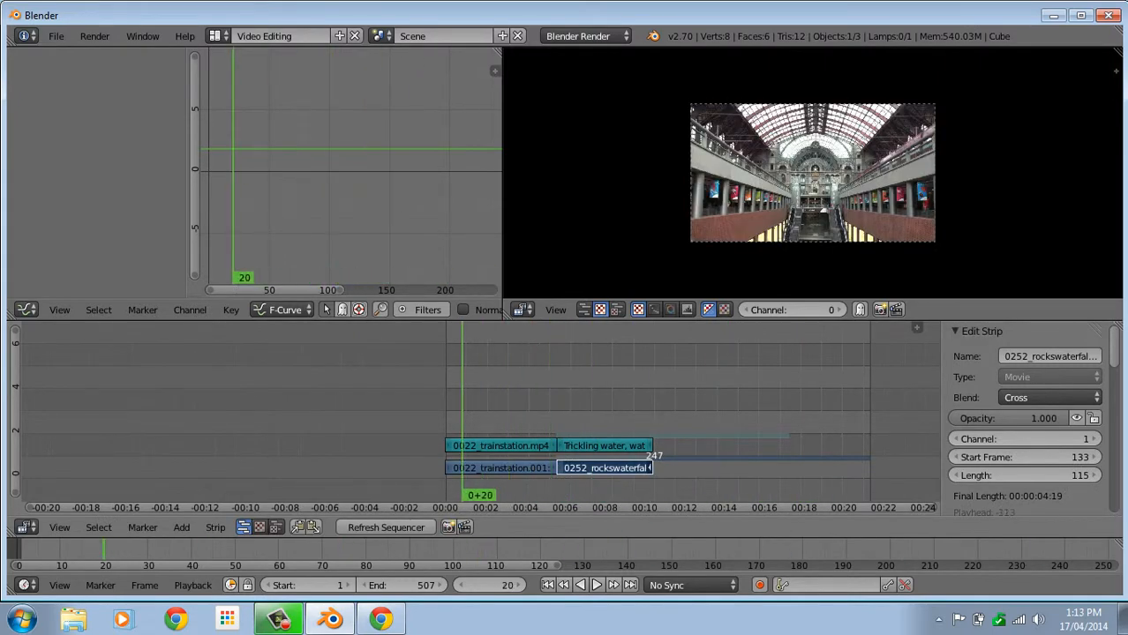
{"action": "key", "text": "alt+a"}
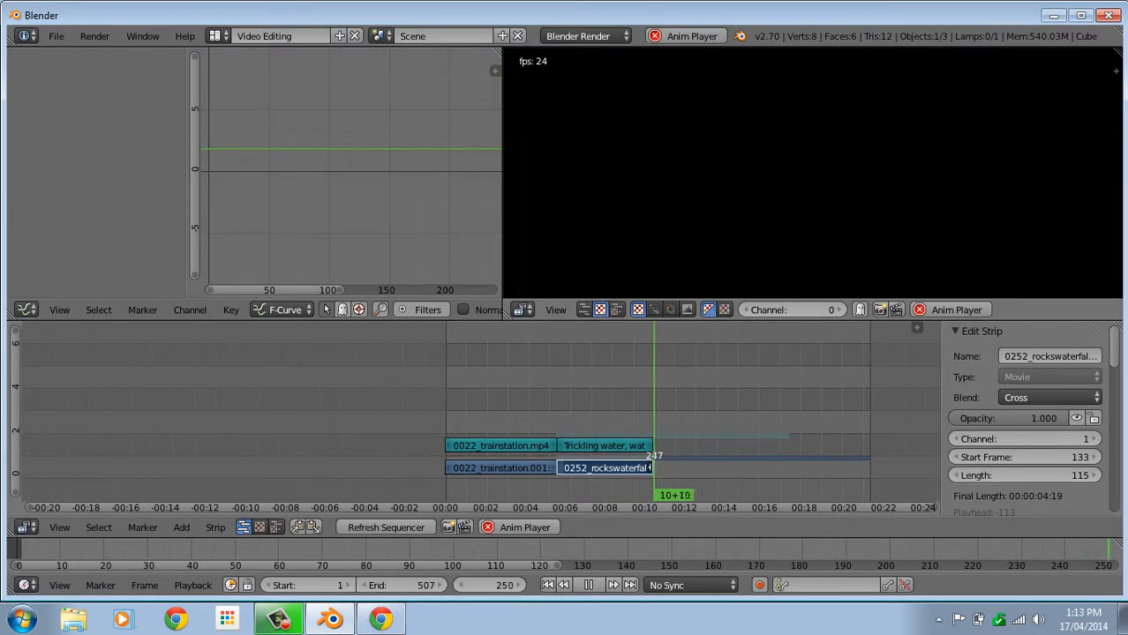
{"action": "key", "text": "alt+a"}
Check where the waterfall strip ends and set the scene's end frame to 248.
{"action": "left_click", "coordinate": [633, 406]}
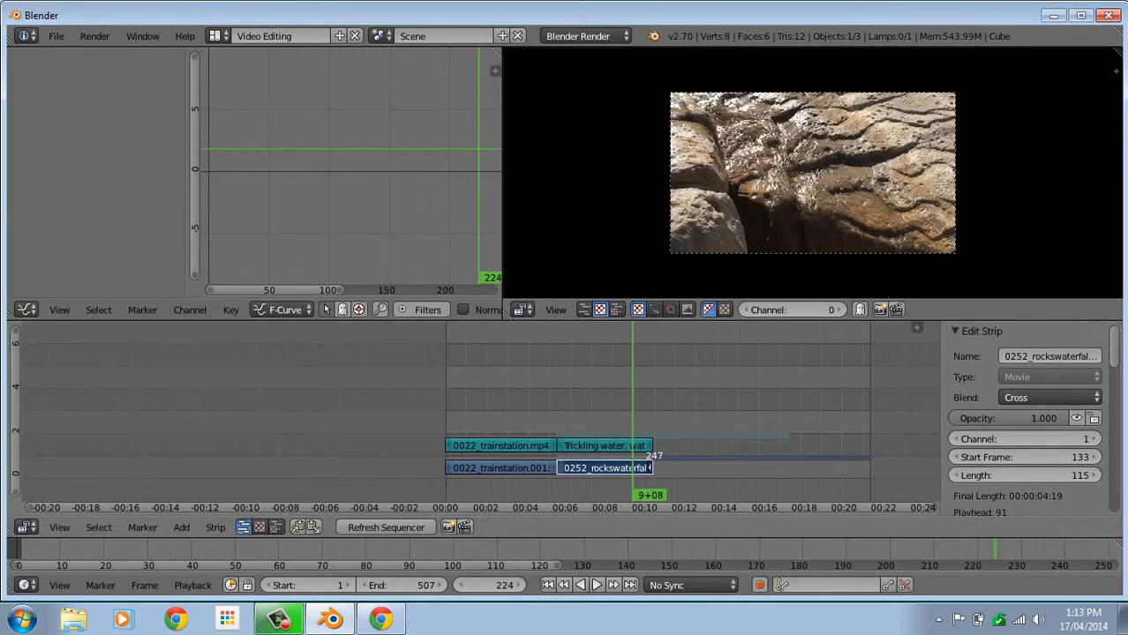
{"action": "left_click_drag", "start_coordinate": [633, 406], "coordinate": [654, 406]}
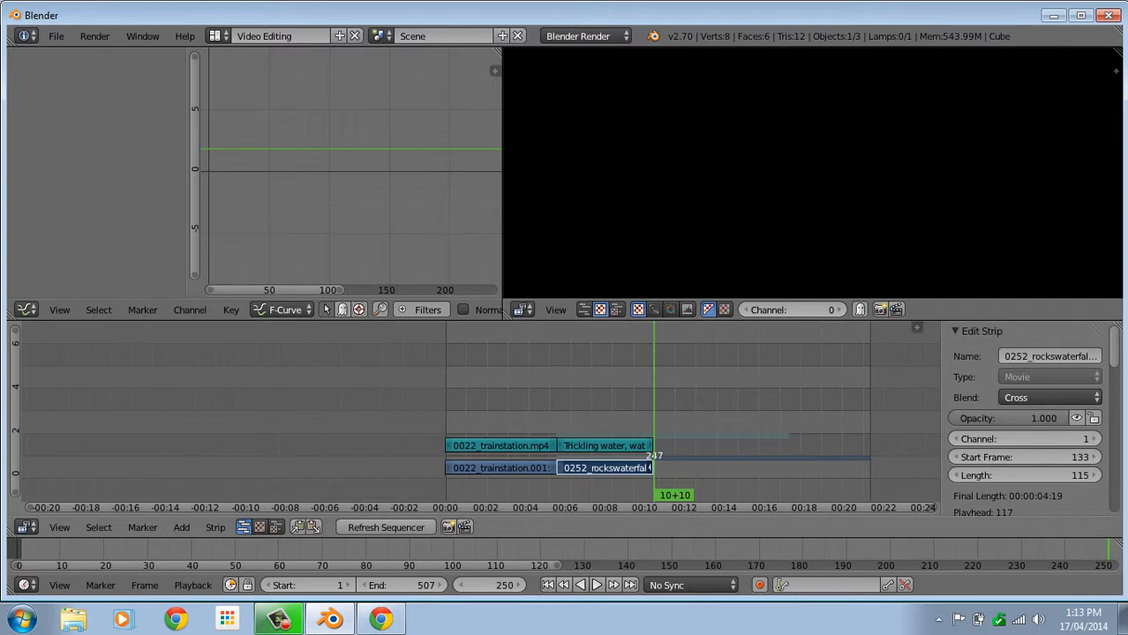
{"action": "left_click_drag", "start_coordinate": [408, 585], "coordinate": [1073, 585]}
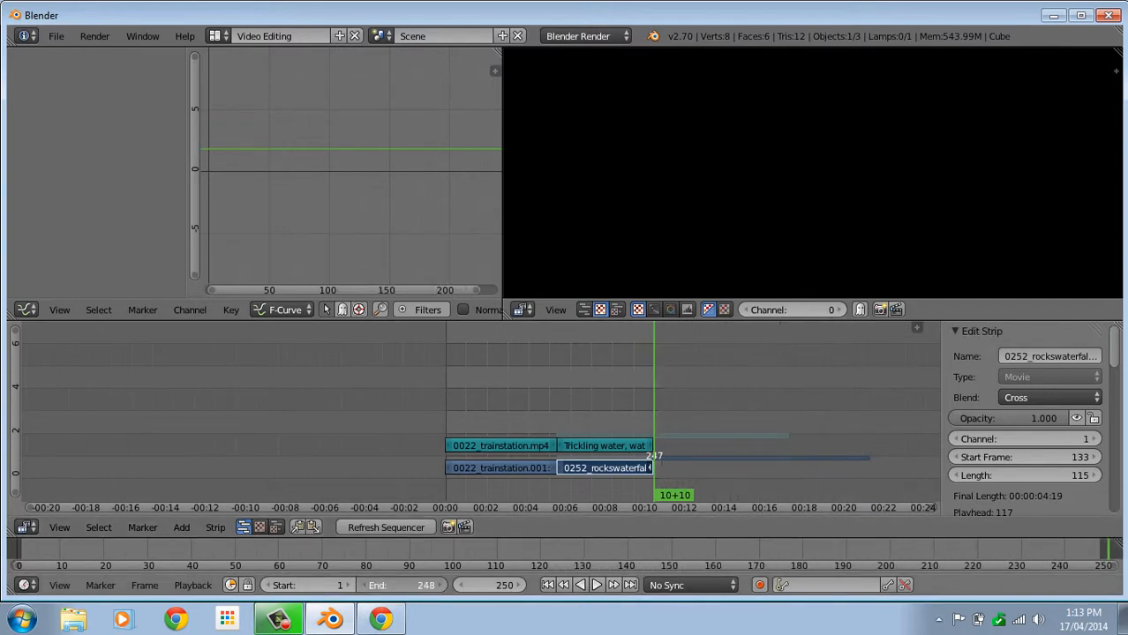
Set the scene's end frame to 247 so that it matches the end of the waterfall strip.
{"action": "scroll", "coordinate": [481, 415], "scroll_direction": "up", "scroll_amount": 12}
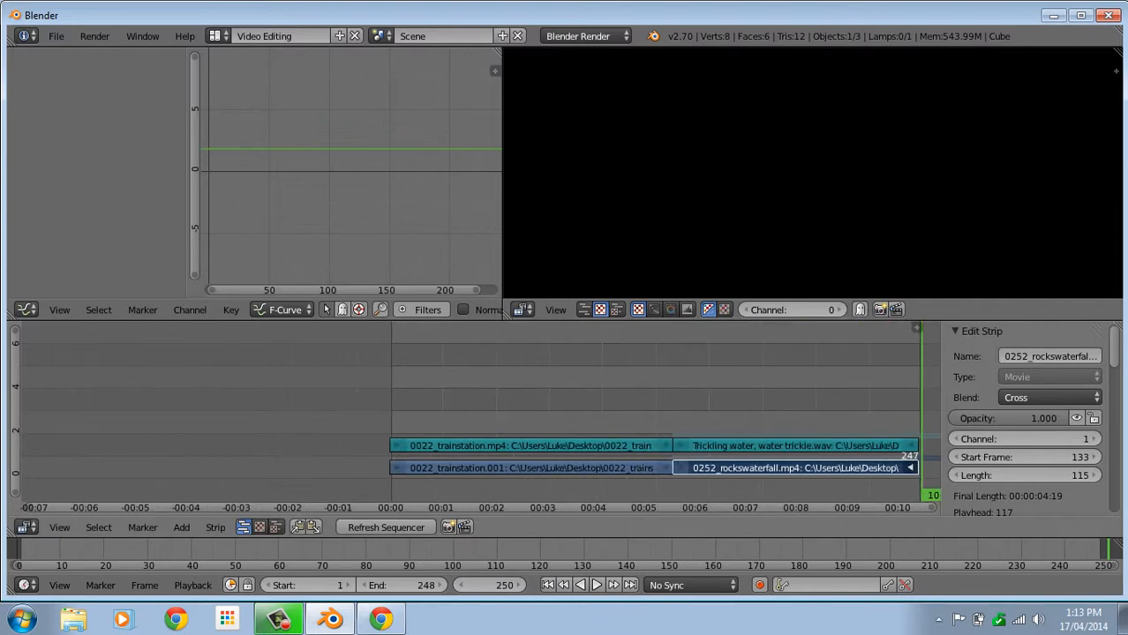
{"action": "scroll", "coordinate": [481, 415], "scroll_direction": "up", "scroll_amount": 8}
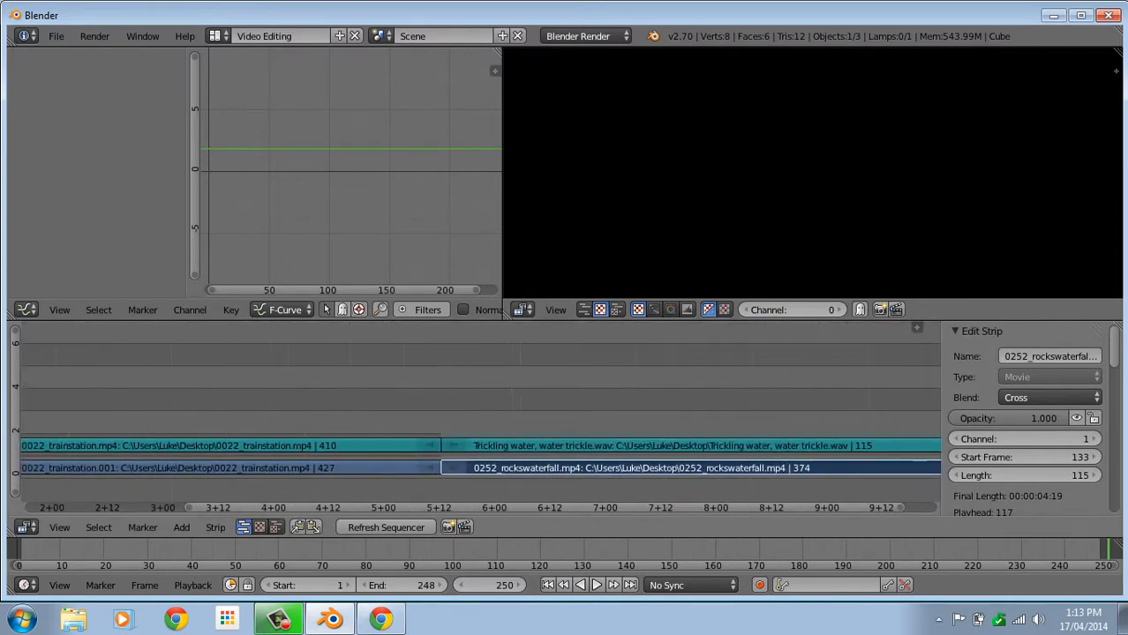
{"action": "middle_click_drag", "start_coordinate": [617, 410], "coordinate": [352, 419]}
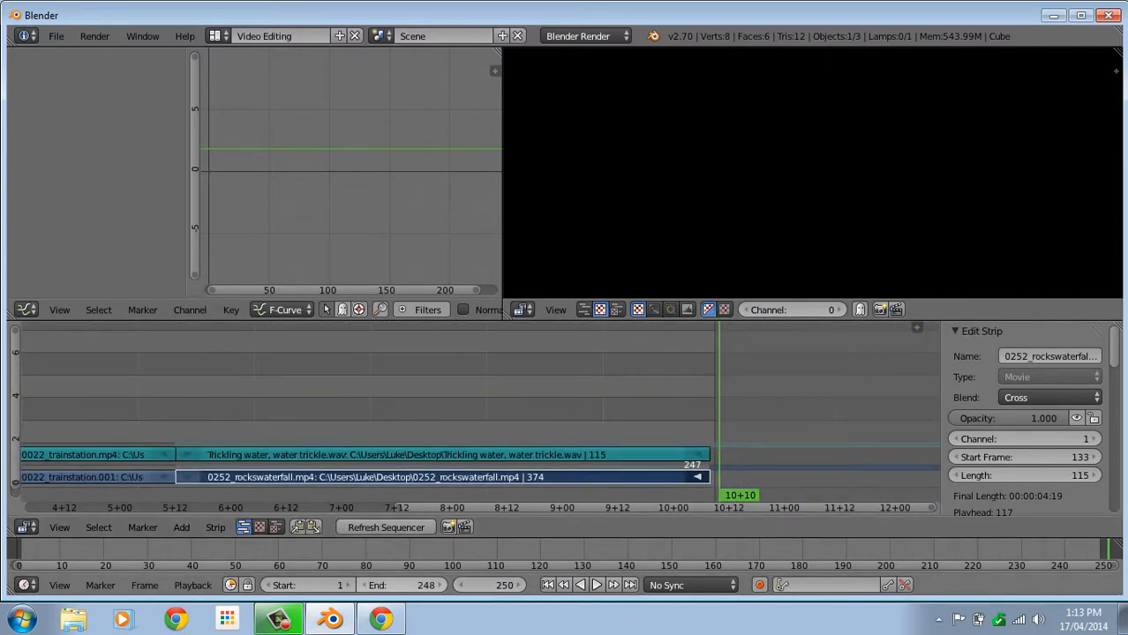
{"action": "left_click", "coordinate": [365, 585]}
{"action": "left_click", "coordinate": [364, 585]}
{"action": "left_click", "coordinate": [440, 585]}
{"action": "scroll", "coordinate": [481, 415], "scroll_direction": "down", "scroll_amount": 15}
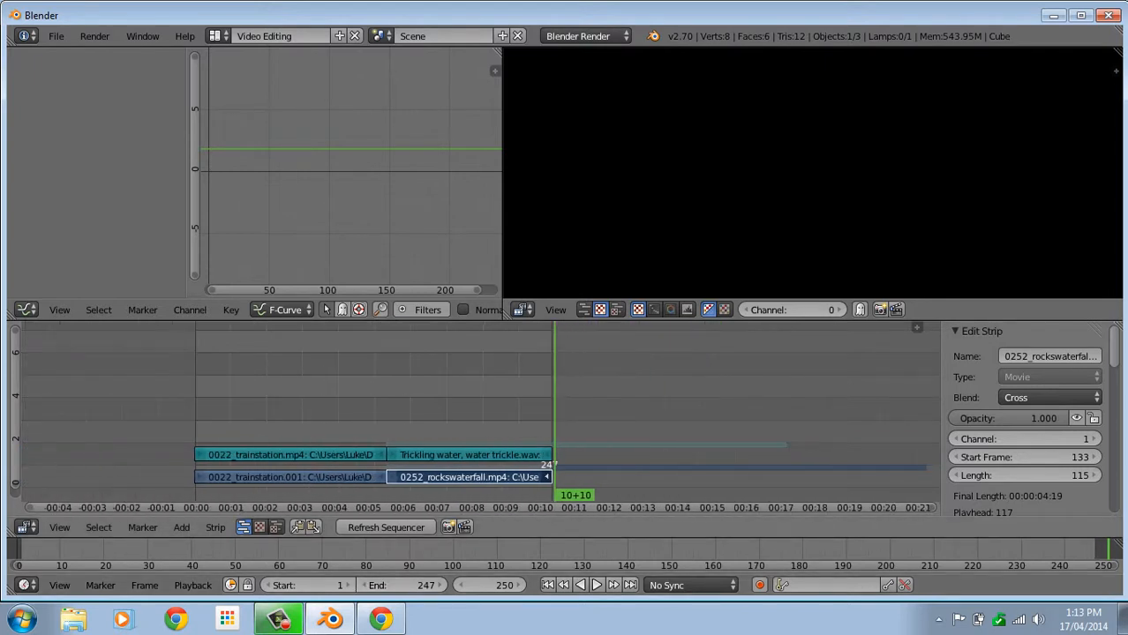
{"action": "scroll", "coordinate": [667, 415], "scroll_direction": "down", "scroll_amount": 2}
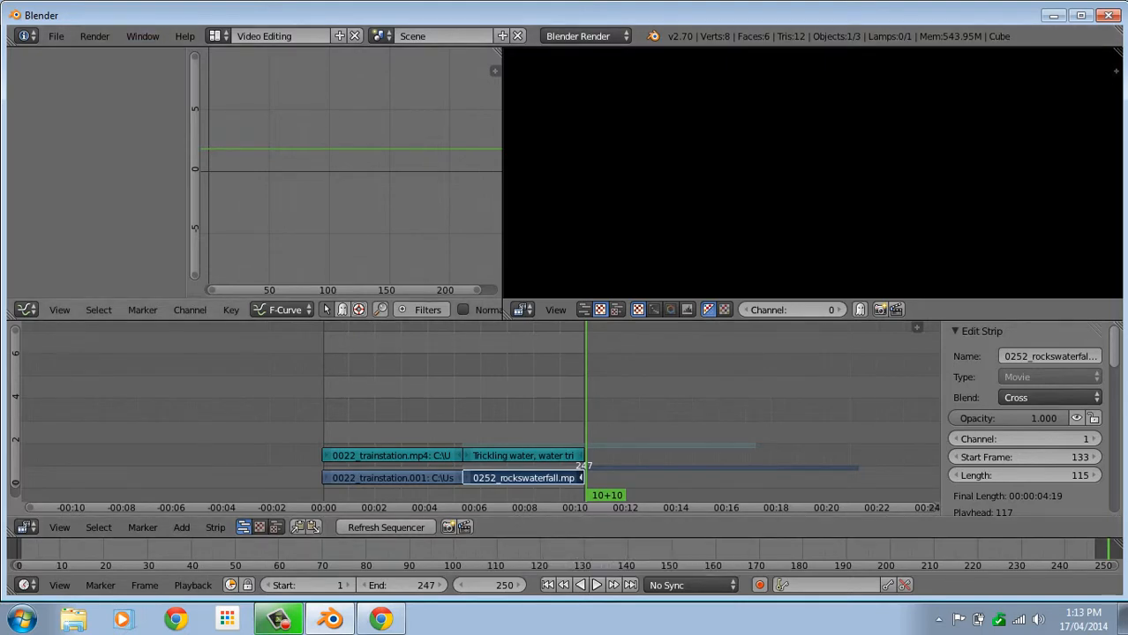
Split the graph editor area in two and turn the new area into a Properties editor.
{"action": "left_click", "coordinate": [27, 310]}
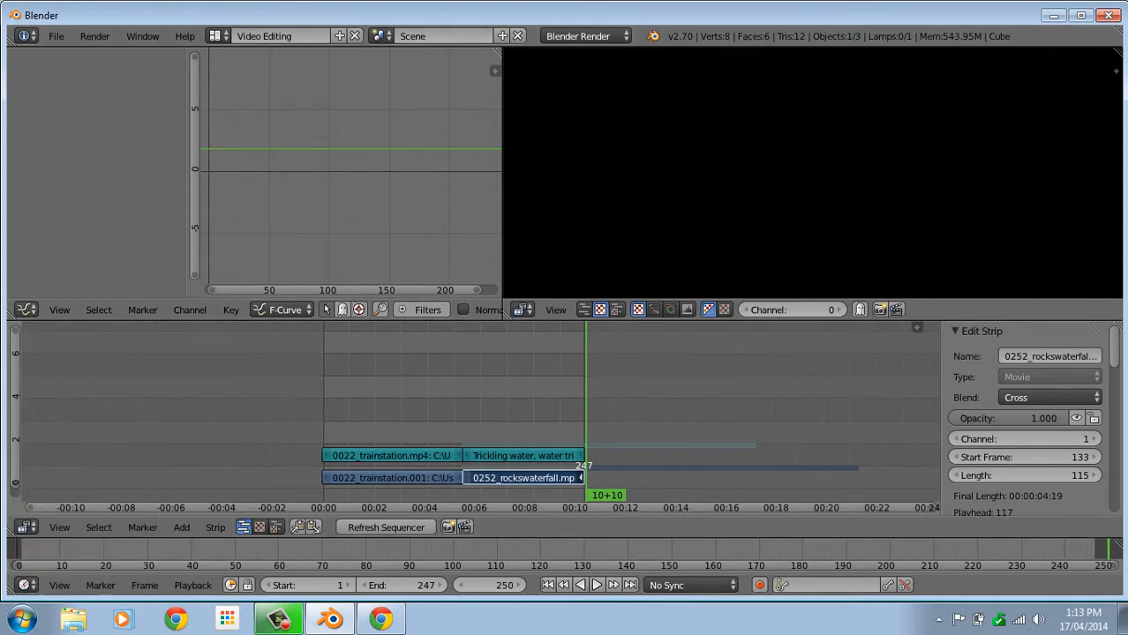
{"action": "left_click_drag", "start_coordinate": [498, 52], "coordinate": [349, 58]}
{"action": "left_click", "coordinate": [364, 310]}
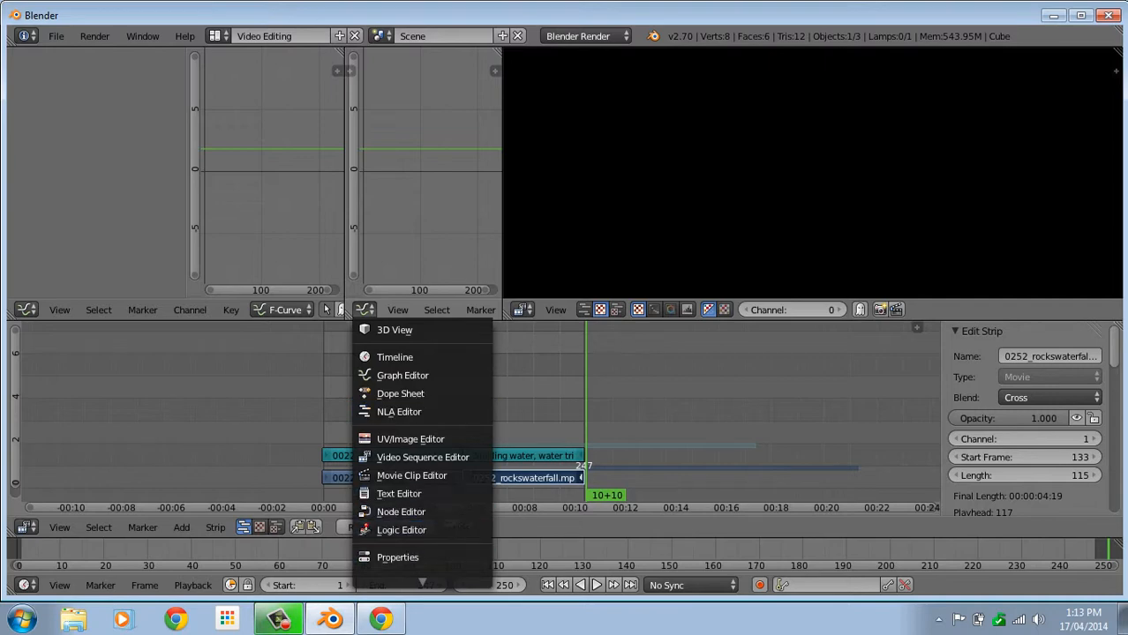
{"action": "left_click", "coordinate": [398, 524]}
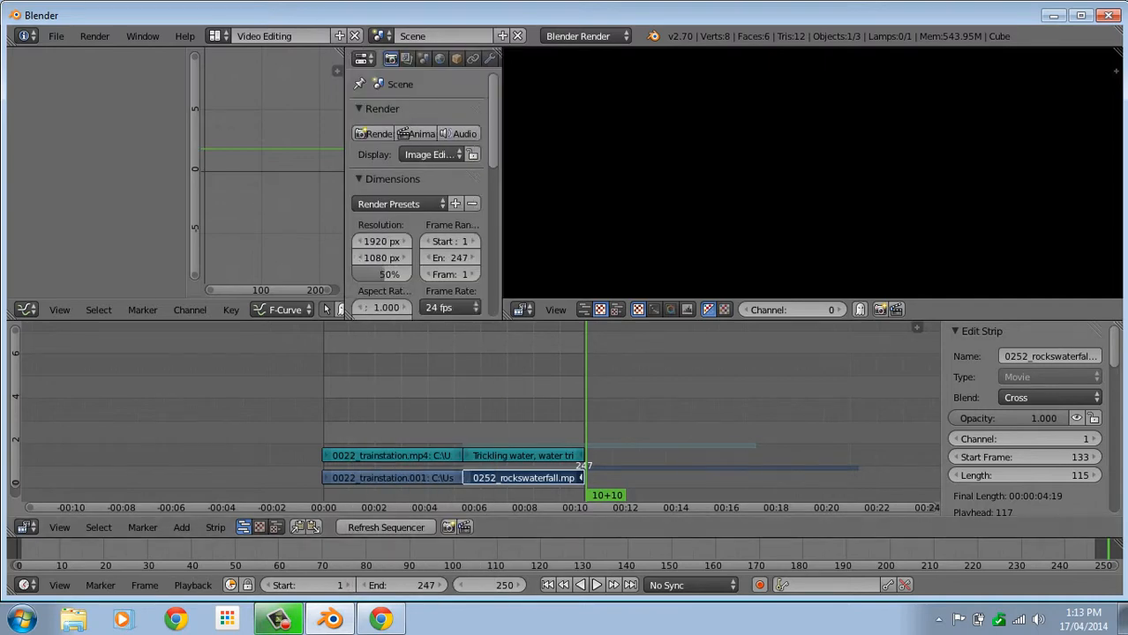
Set the render output folder to the Desktop.
{"action": "scroll", "coordinate": [420, 194], "scroll_direction": "down", "scroll_amount": 10}
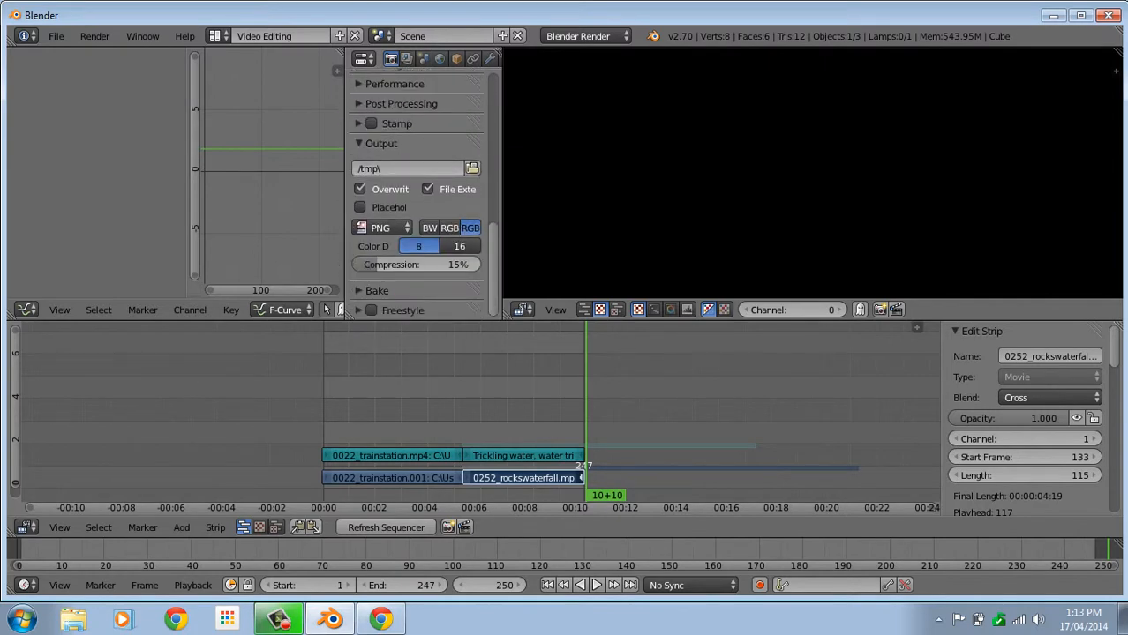
{"action": "left_click", "coordinate": [472, 167]}
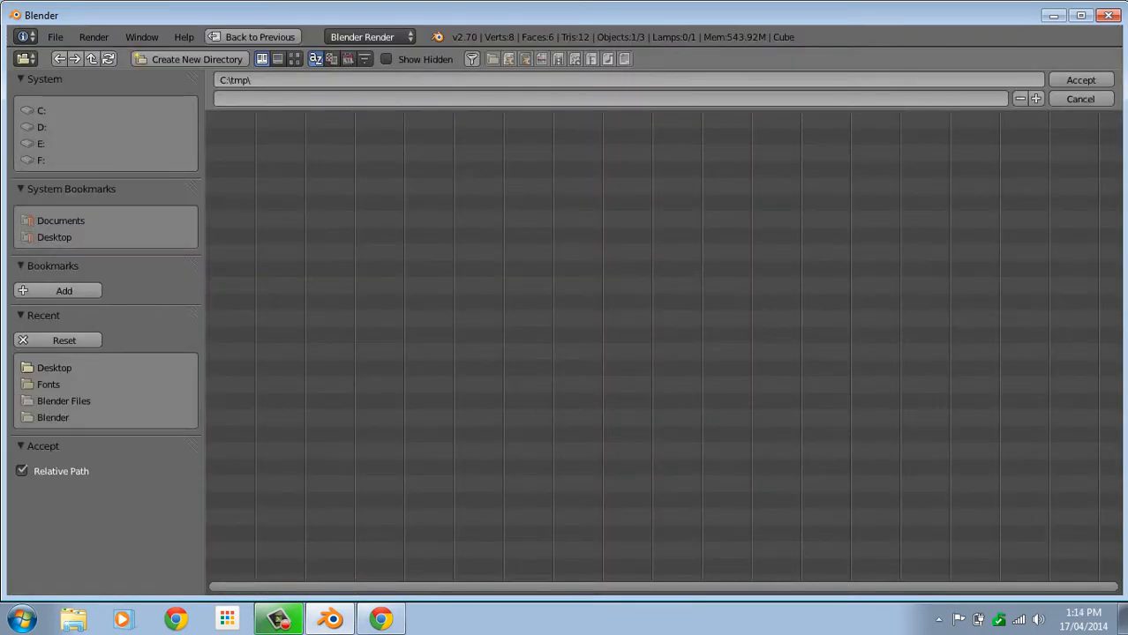
{"action": "left_click", "coordinate": [27, 384]}
{"action": "left_click", "coordinate": [27, 367]}
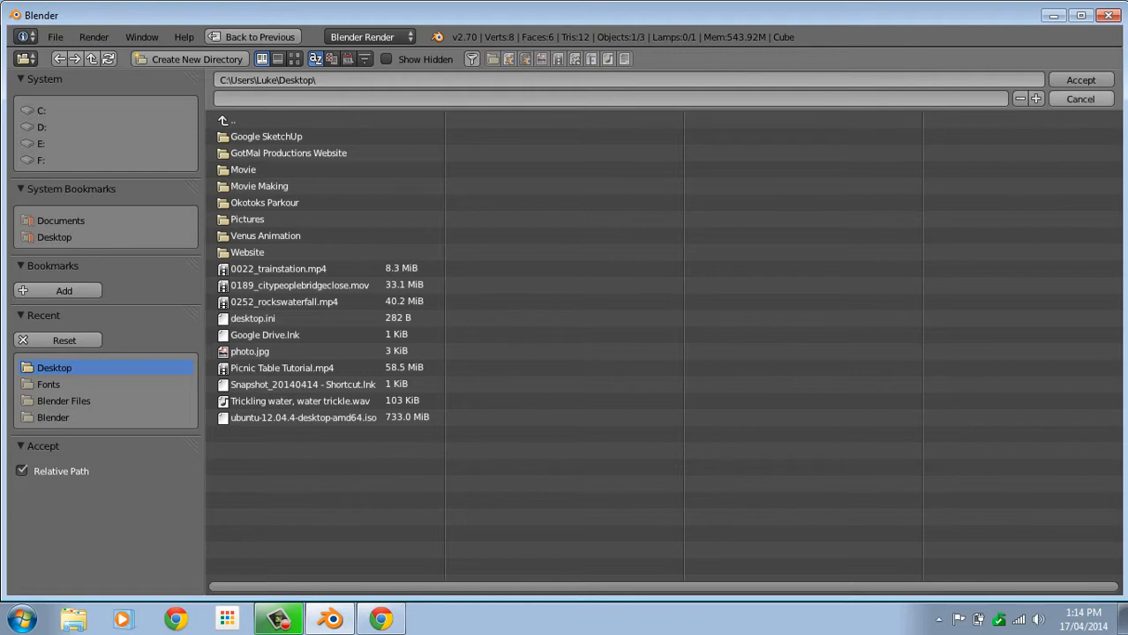
{"action": "left_click", "coordinate": [1080, 79]}
Set the output file format to AVI Raw and render the edited sequence as an animation.
{"action": "scroll", "coordinate": [420, 194], "scroll_direction": "down", "scroll_amount": 10}
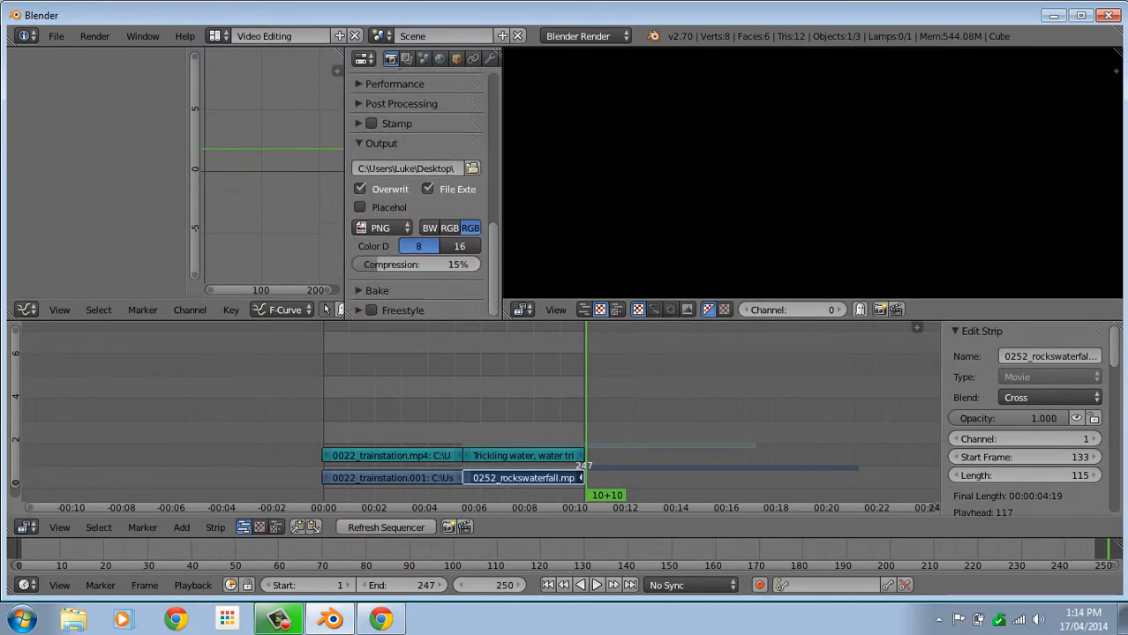
{"action": "left_click", "coordinate": [381, 228]}
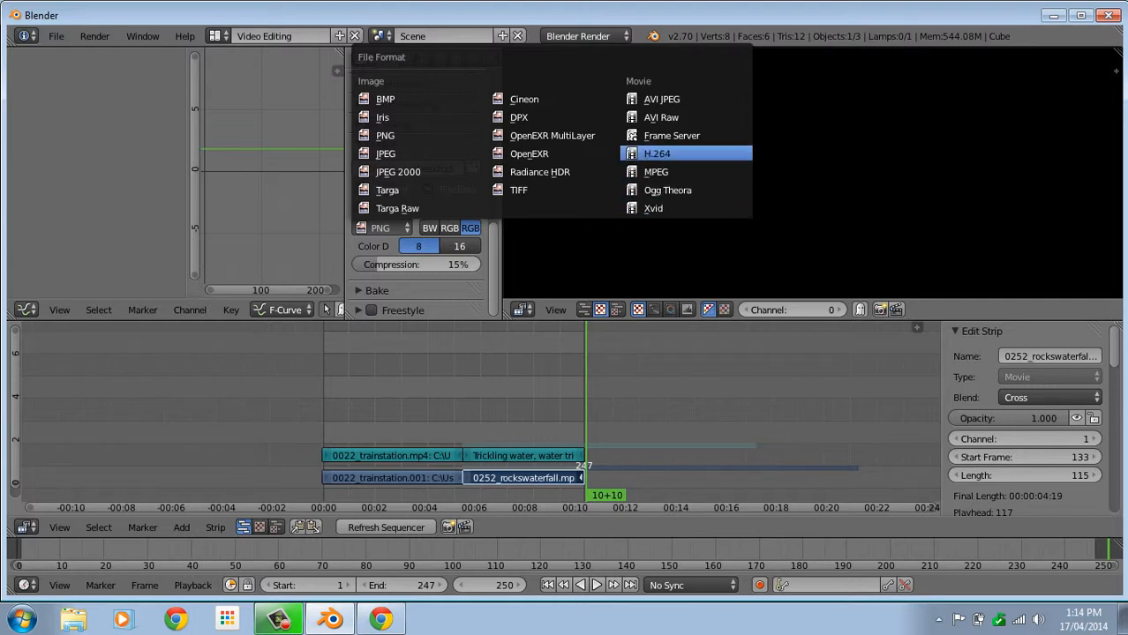
{"action": "left_click", "coordinate": [661, 118]}
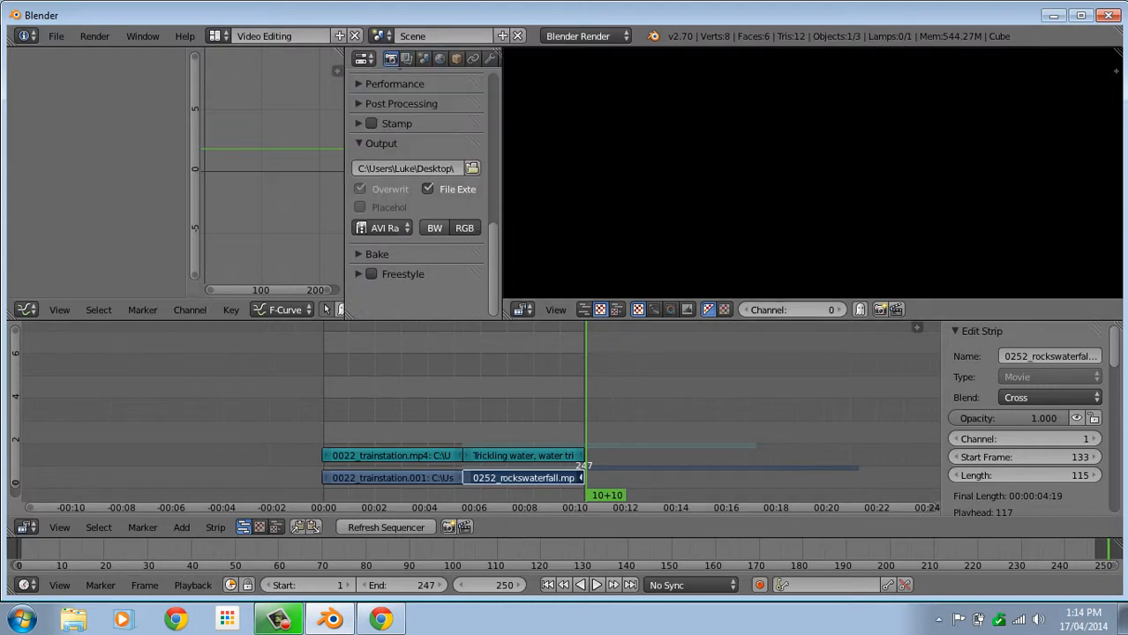
{"action": "scroll", "coordinate": [399, 131], "scroll_direction": "up", "scroll_amount": 10}
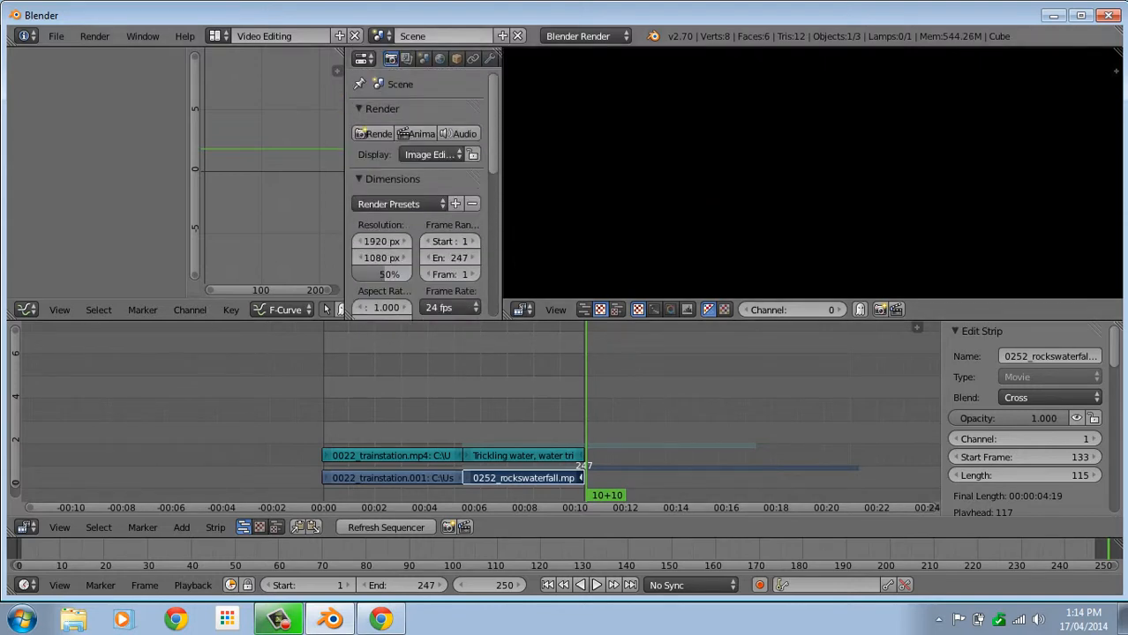
{"action": "left_click", "coordinate": [417, 133]}
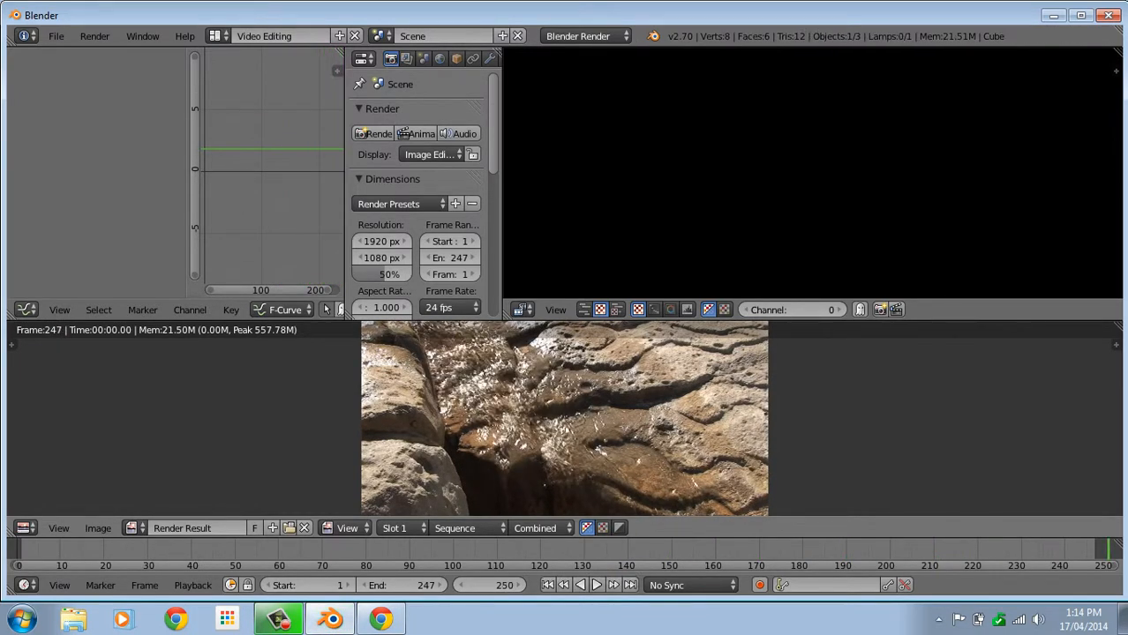
Go to the desktop and play the rendered 0001-0247 video in the media player to check the result.
{"action": "left_click", "coordinate": [1124, 621]}
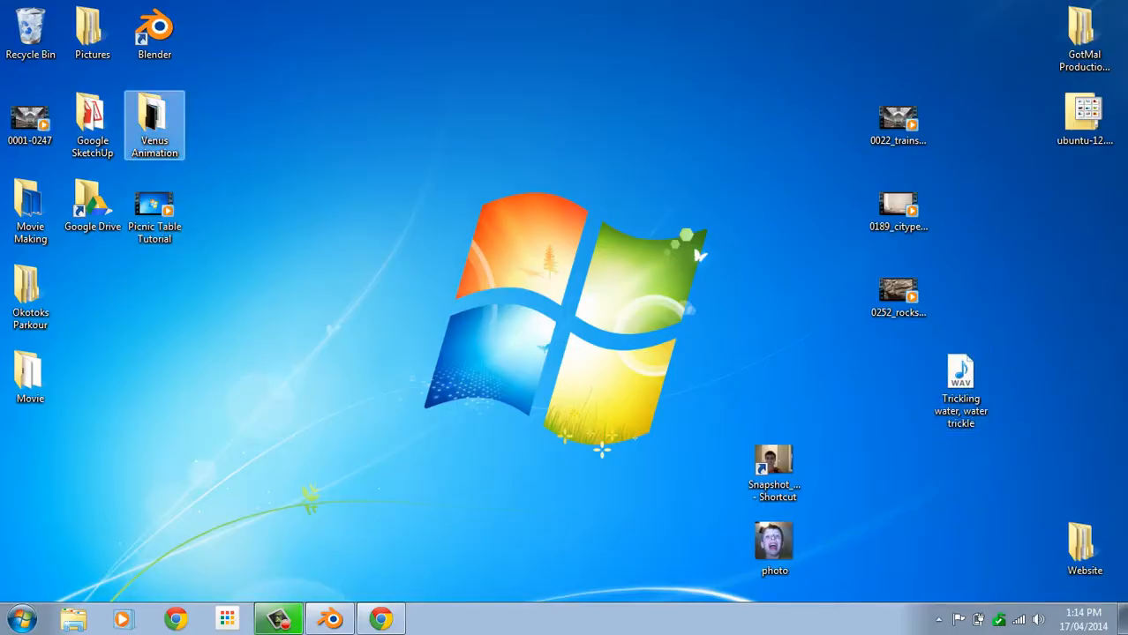
{"action": "left_click", "coordinate": [121, 620]}
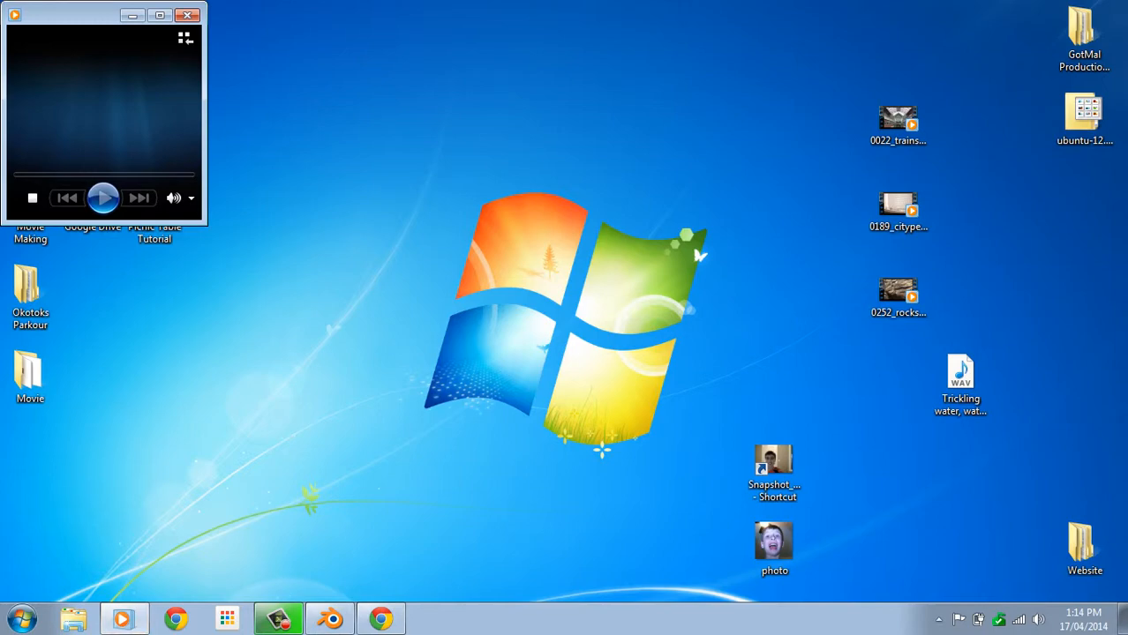
{"action": "left_click_drag", "start_coordinate": [75, 14], "coordinate": [541, 161]}
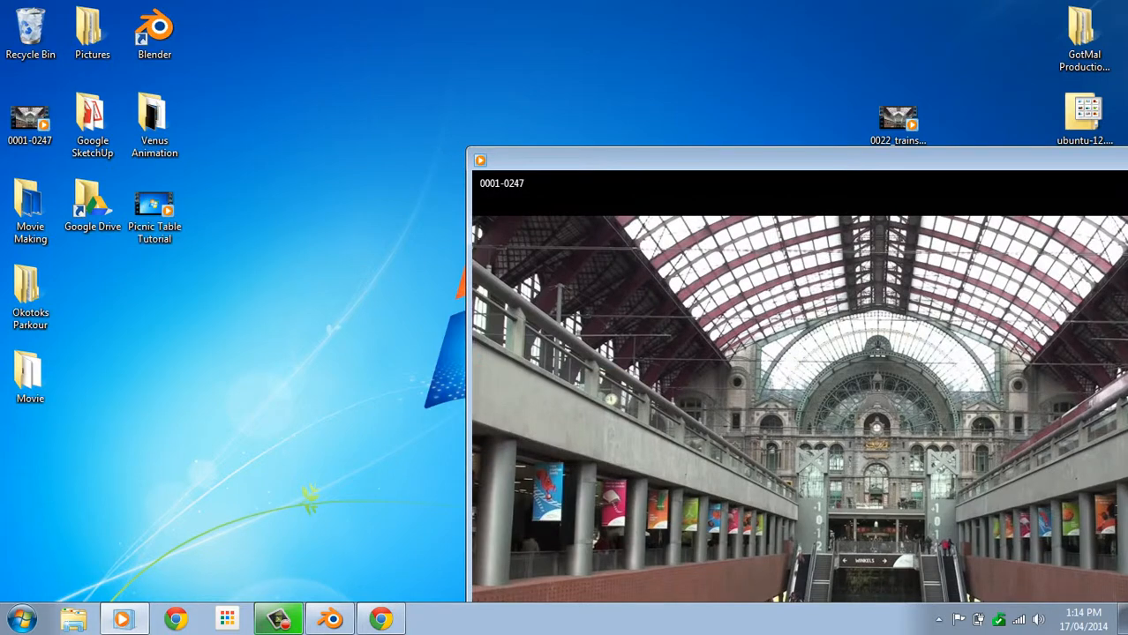
{"action": "left_click_drag", "start_coordinate": [618, 160], "coordinate": [290, 30]}
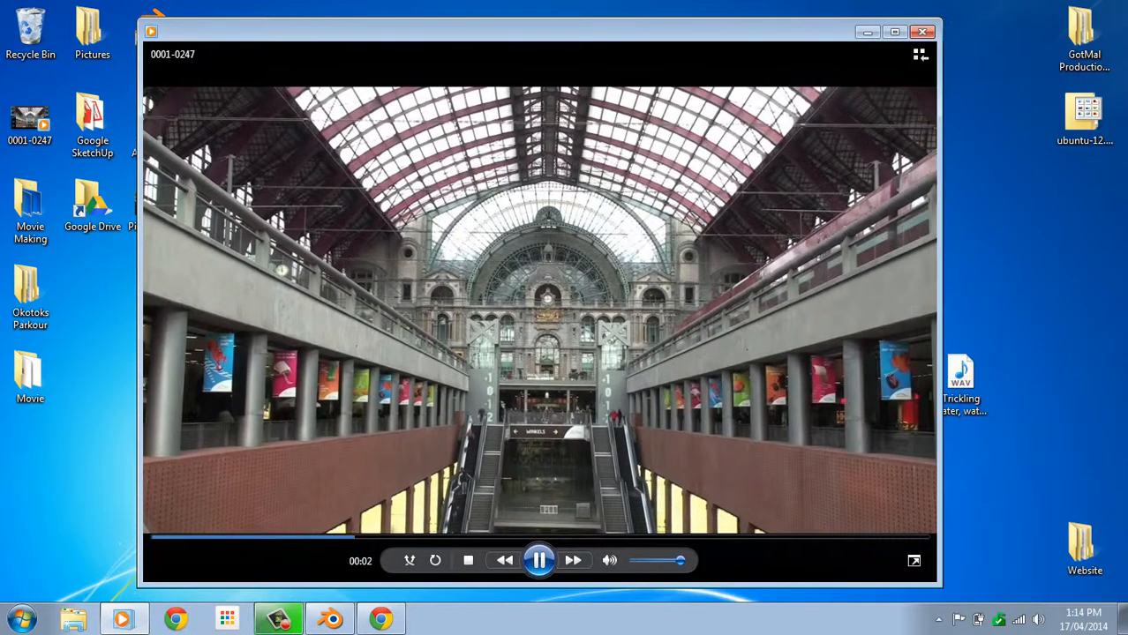
{"action": "left_click", "coordinate": [895, 32]}
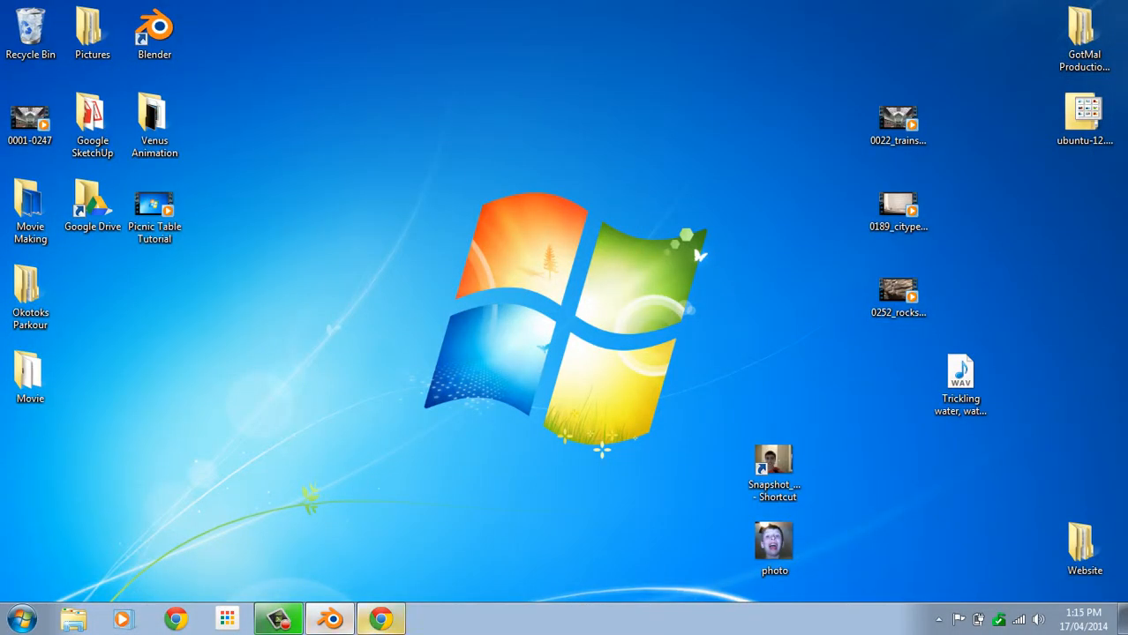
Close the browser with the water sound effects page, return to Blender and close the render result view.
{"action": "left_click", "coordinate": [384, 620]}
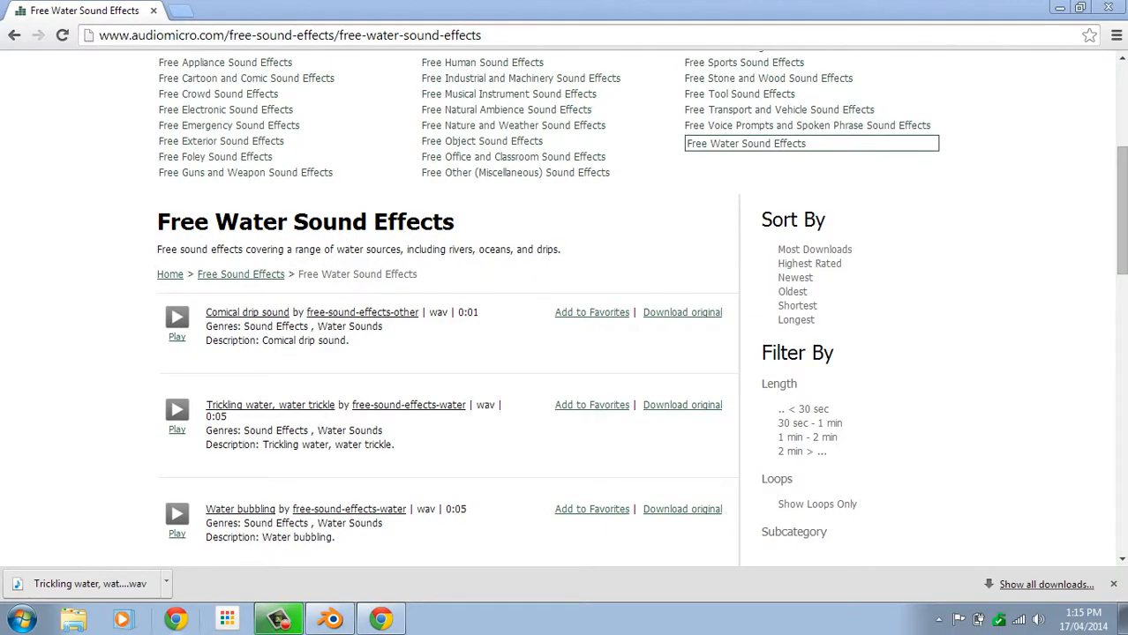
{"action": "key", "text": "alt+F4"}
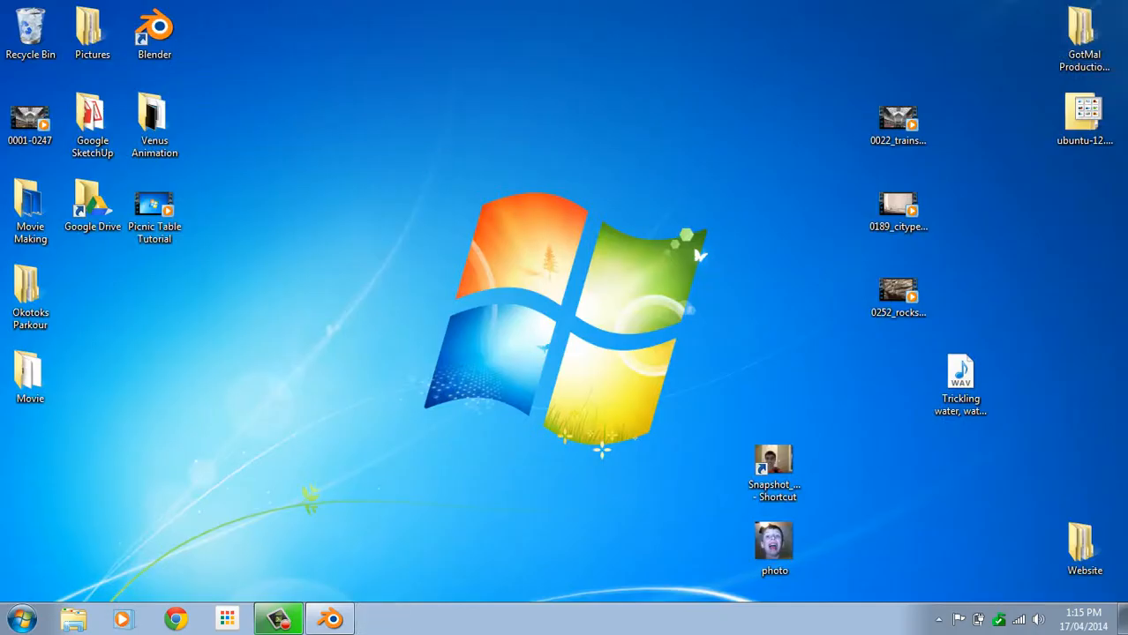
{"action": "left_click", "coordinate": [331, 620]}
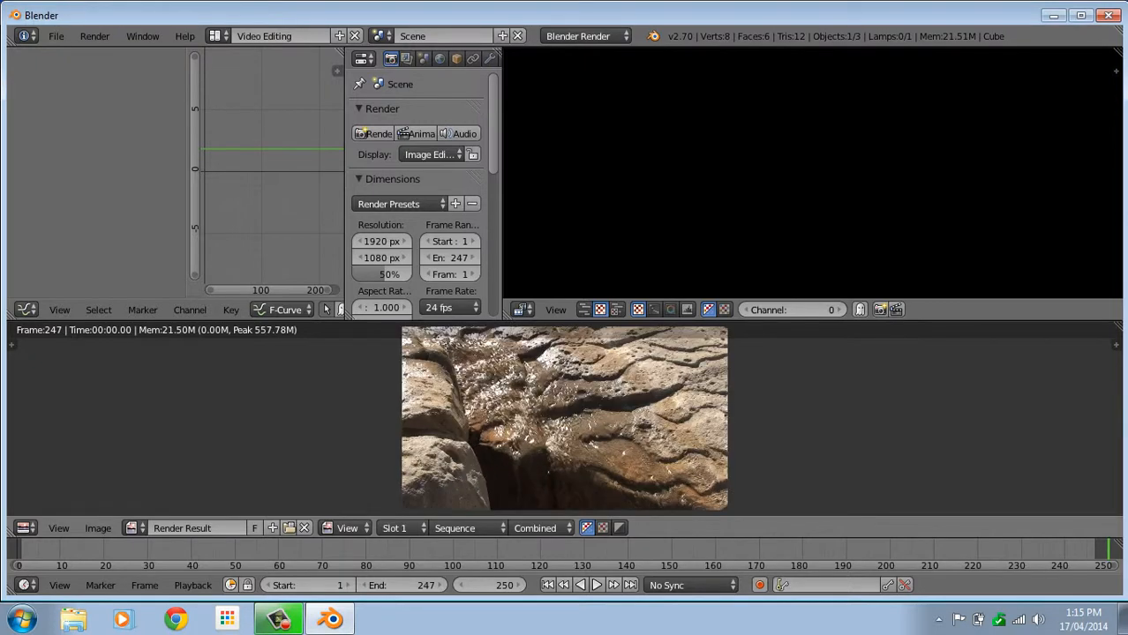
{"action": "key", "text": "Escape"}
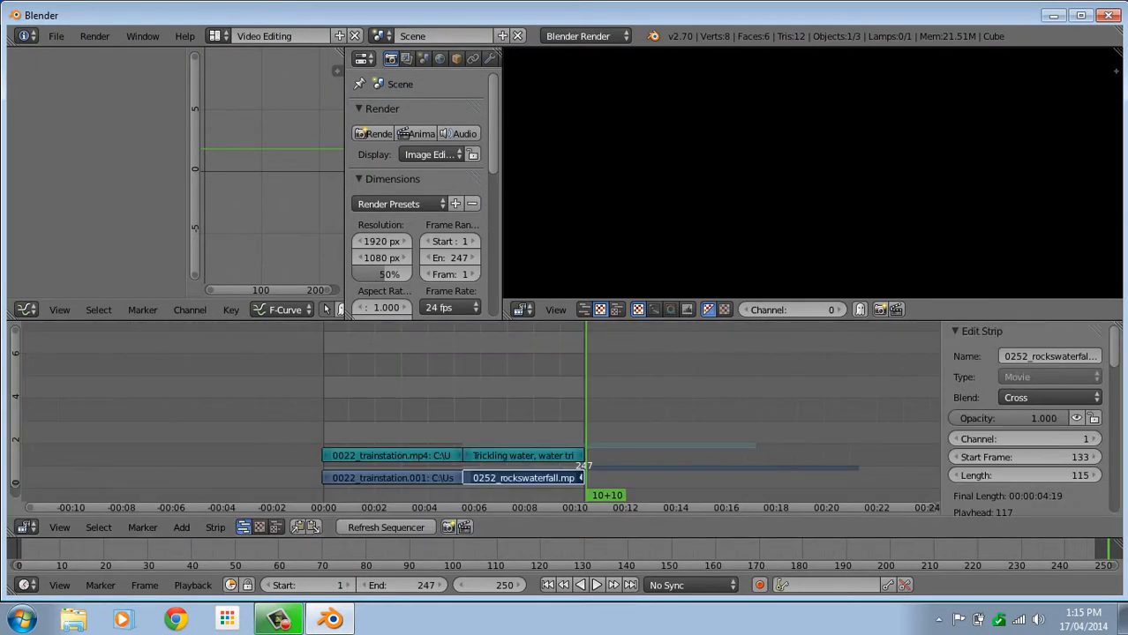
{"action": "left_click", "coordinate": [461, 133]}
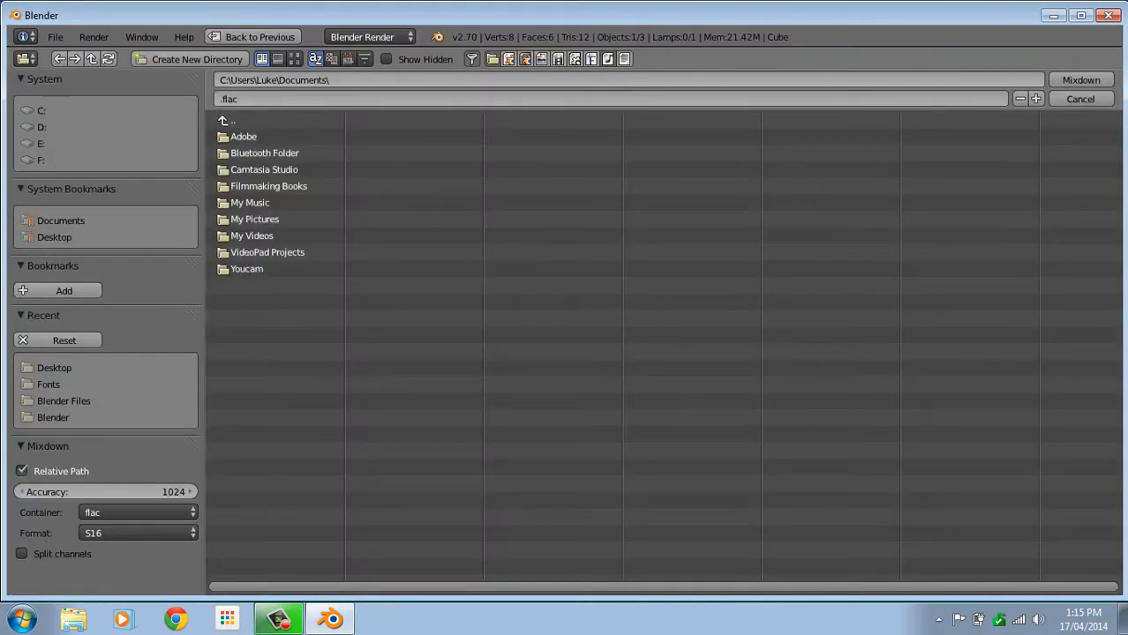
{"action": "key", "text": "Escape"}
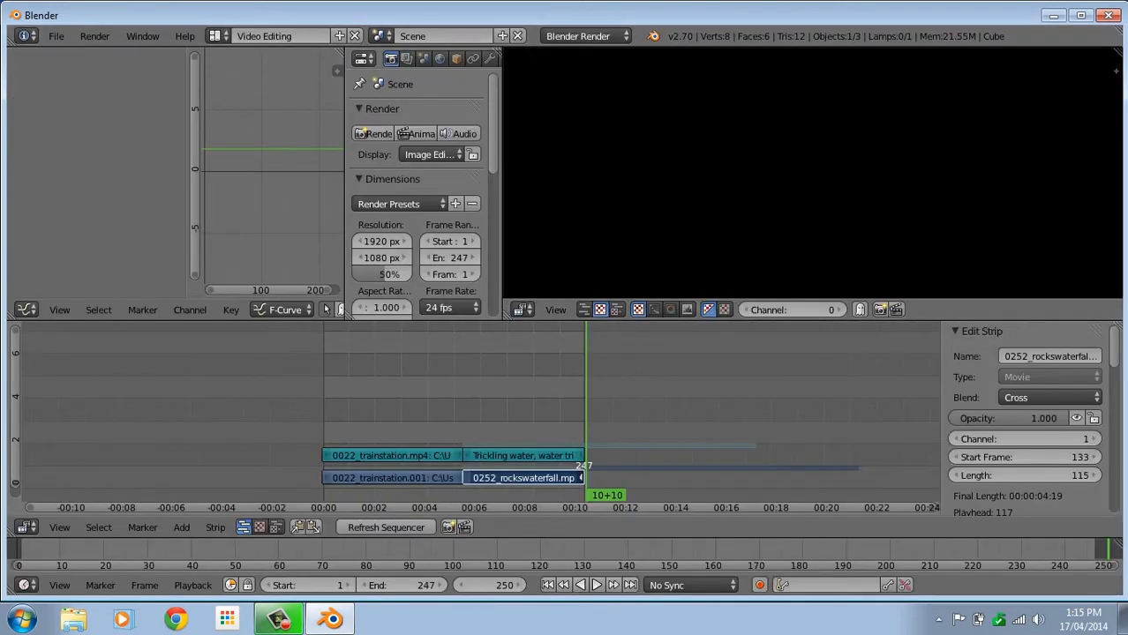
Change the output file format from AVI Raw to Xvid.
{"action": "scroll", "coordinate": [419, 185], "scroll_direction": "down", "scroll_amount": 10}
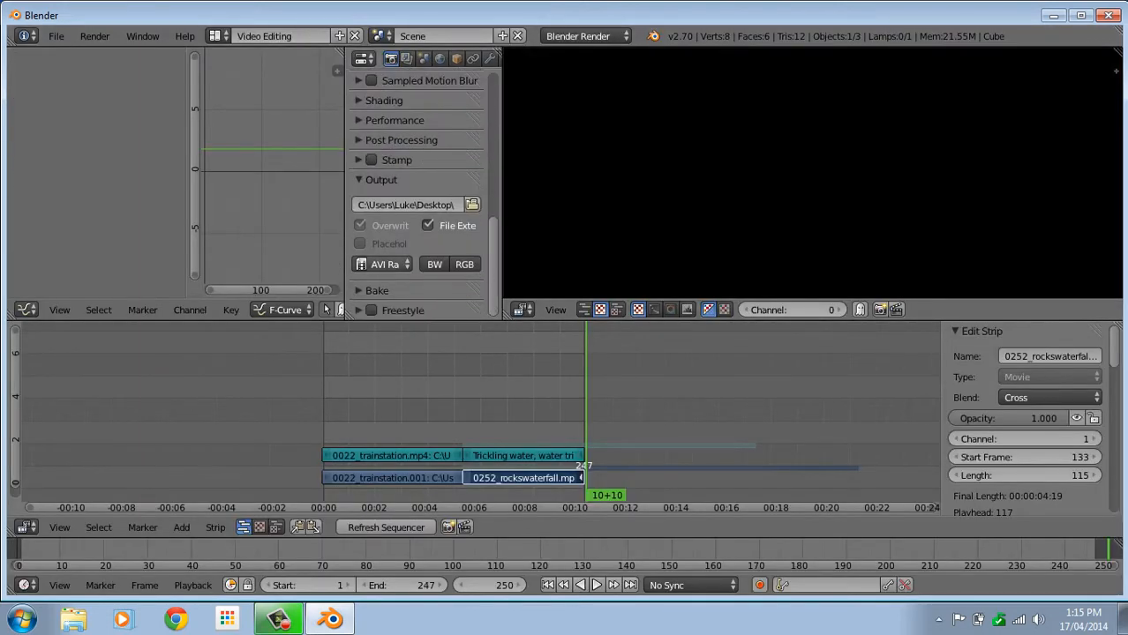
{"action": "left_click", "coordinate": [384, 264]}
{"action": "left_click", "coordinate": [679, 245]}
Set the render display to Keep UI and render the animation again.
{"action": "scroll", "coordinate": [419, 186], "scroll_direction": "up", "scroll_amount": 5}
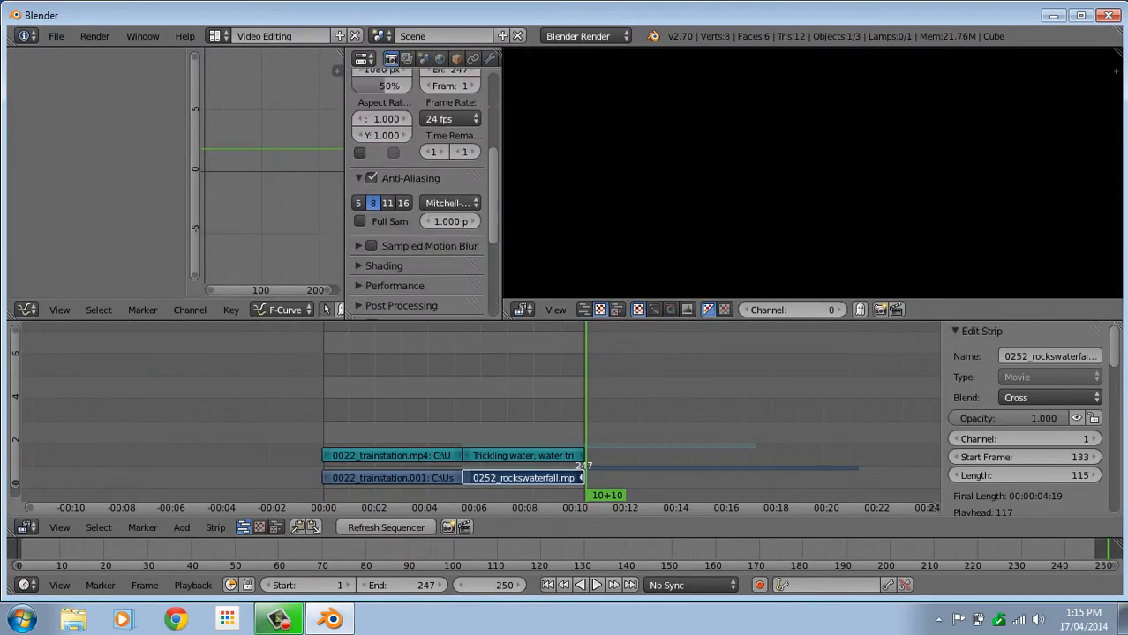
{"action": "scroll", "coordinate": [419, 186], "scroll_direction": "up", "scroll_amount": 5}
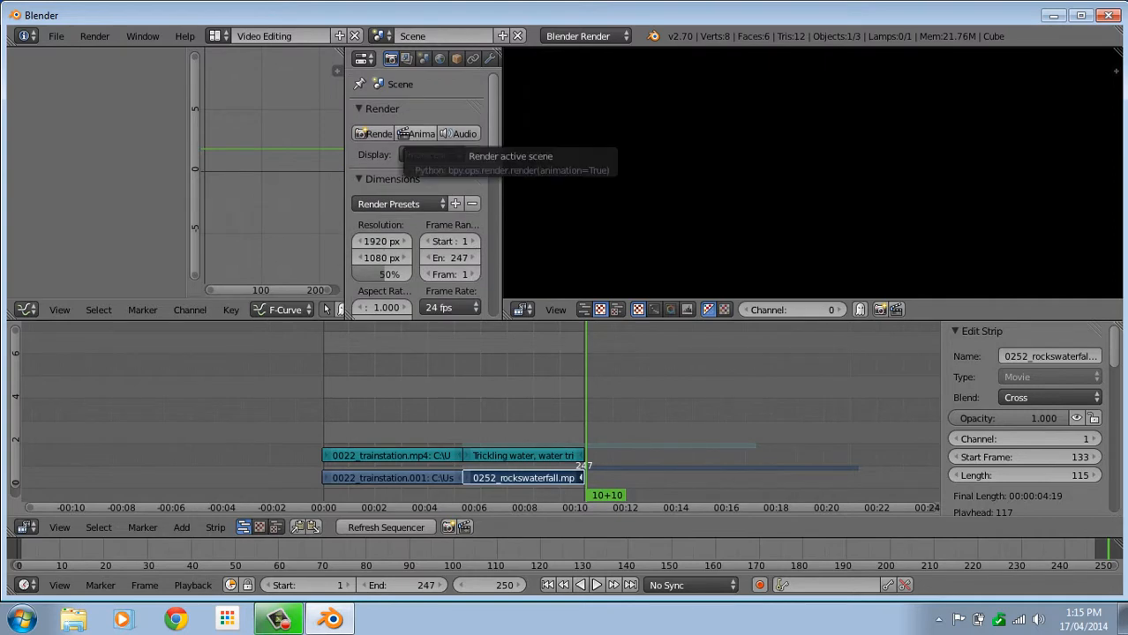
{"action": "left_click", "coordinate": [429, 155]}
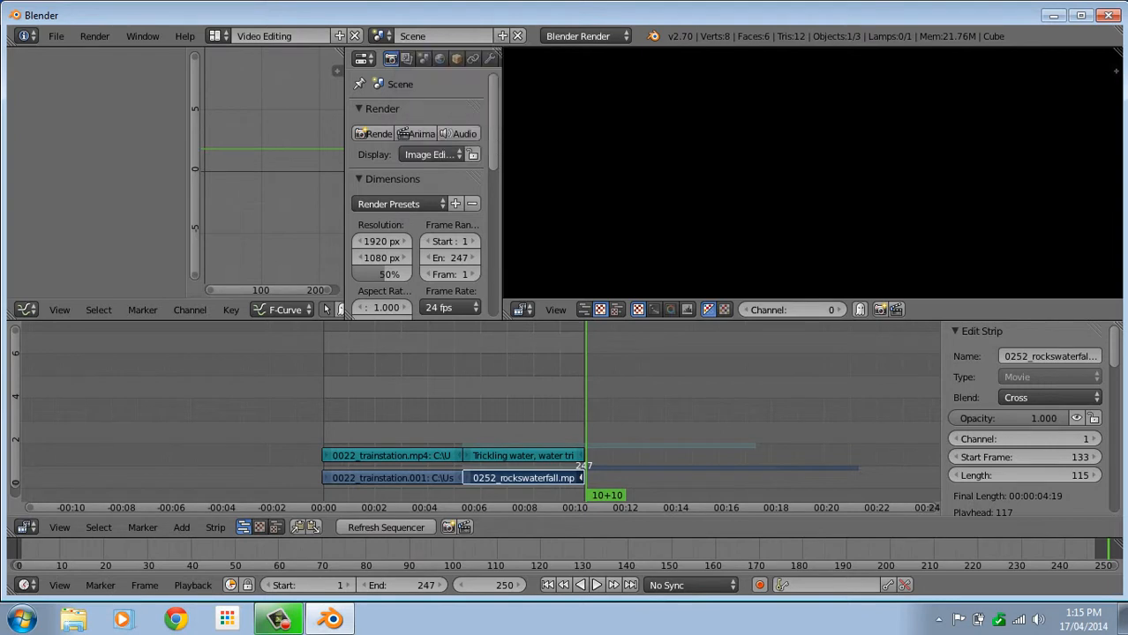
{"action": "left_click", "coordinate": [430, 154]}
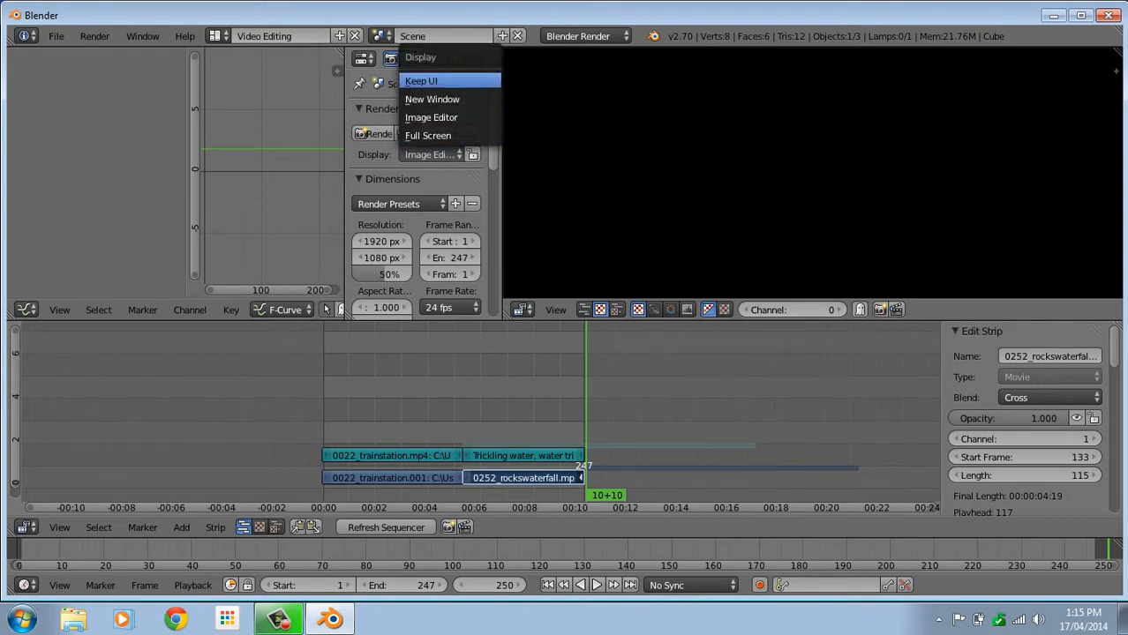
{"action": "left_click", "coordinate": [423, 80]}
{"action": "left_click", "coordinate": [416, 134]}
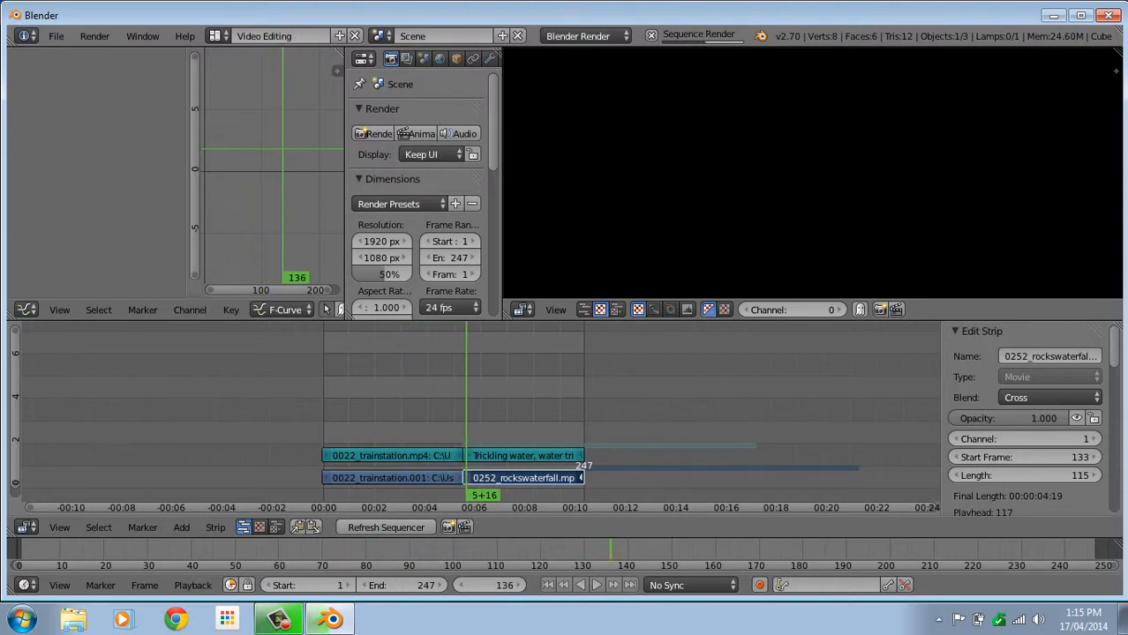
Go to the desktop and select the newly rendered 0001-0247 video to inspect its file details.
{"action": "left_click", "coordinate": [1123, 620]}
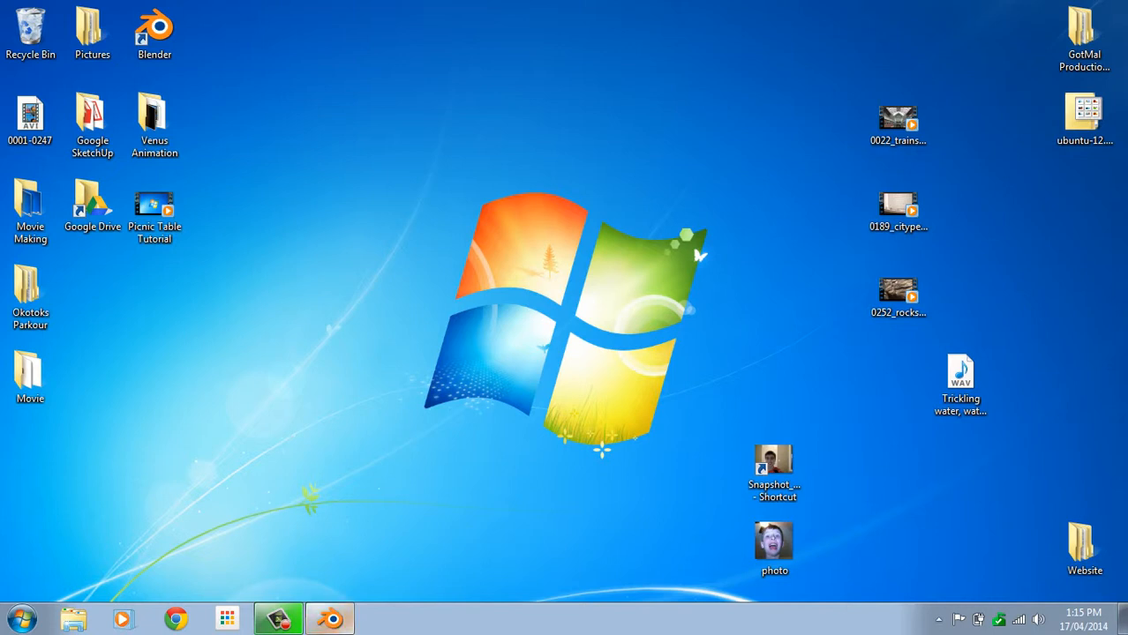
{"action": "left_click", "coordinate": [30, 119]}
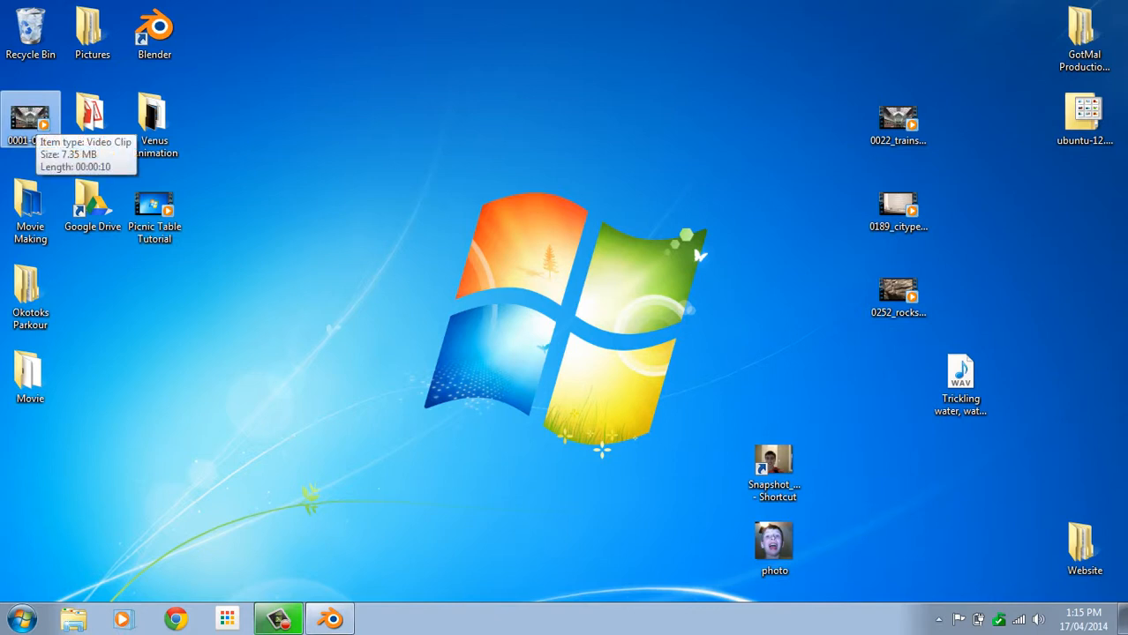
Play the rendered 0001-0247 video, return to Blender and move the sequencer playhead to frame 0.
{"action": "double_click", "coordinate": [34, 119]}
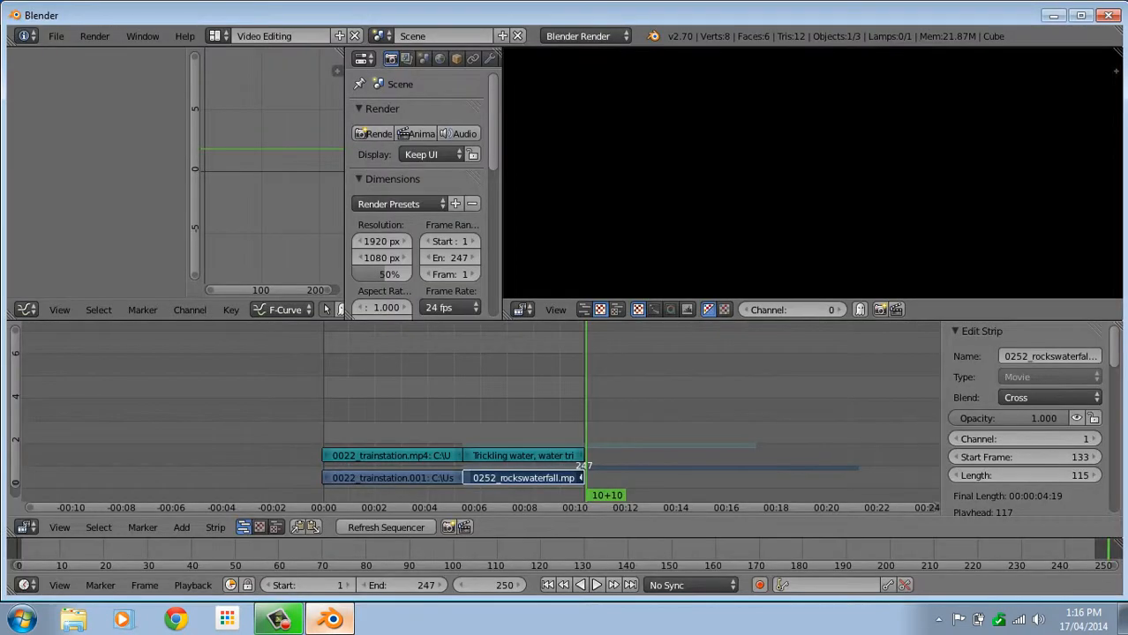
{"action": "scroll", "coordinate": [578, 423], "scroll_direction": "up", "scroll_amount": 1}
{"action": "mouse_move", "coordinate": [579, 424]}
{"action": "left_mouse_down"}
{"action": "mouse_move", "coordinate": [380, 424]}
{"action": "mouse_move", "coordinate": [597, 423]}
{"action": "left_mouse_up"}
{"action": "scroll", "coordinate": [536, 423], "scroll_direction": "down", "scroll_amount": 8}
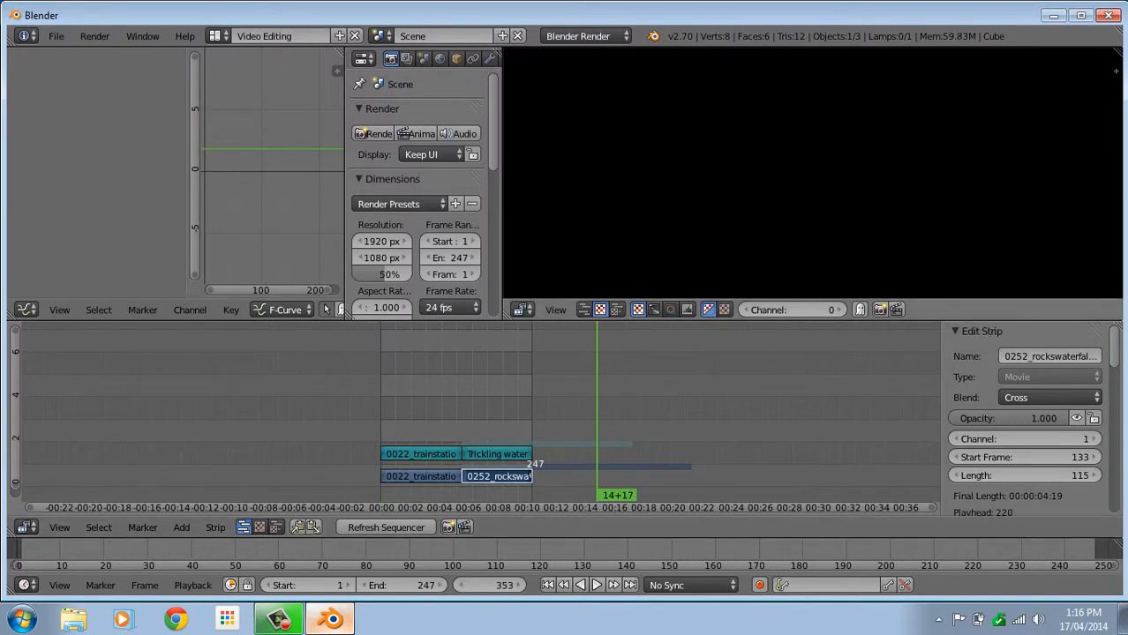
{"action": "left_click", "coordinate": [380, 423]}
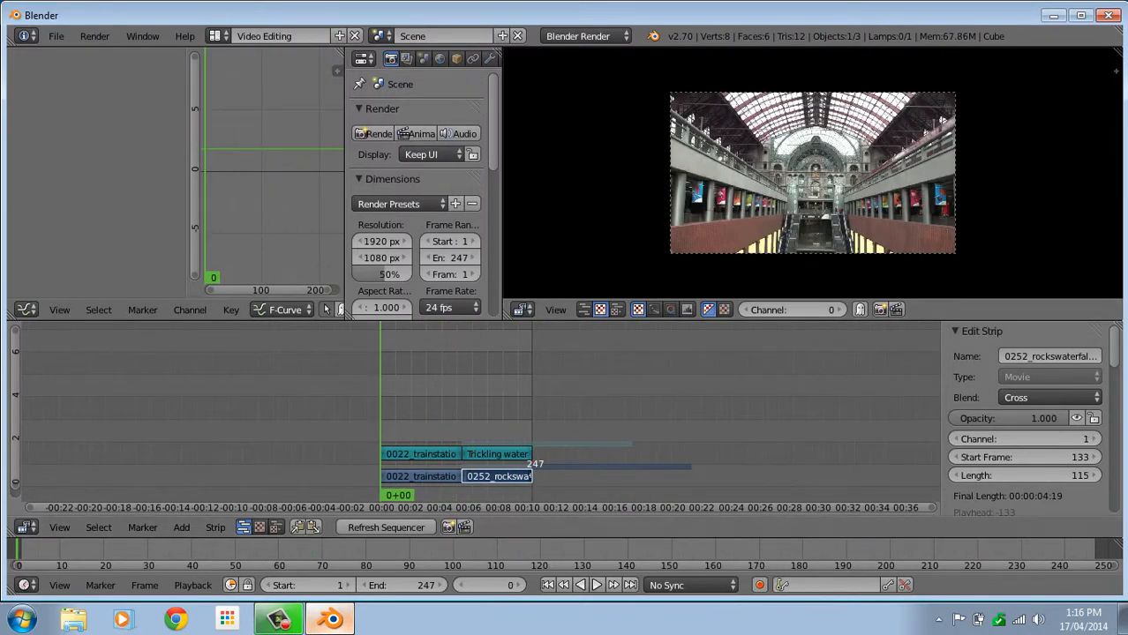
Turn the preview area into a Text Editor, create a new text block and enter a greeting with the presenter's name and gotmal productions.
{"action": "left_click", "coordinate": [522, 309]}
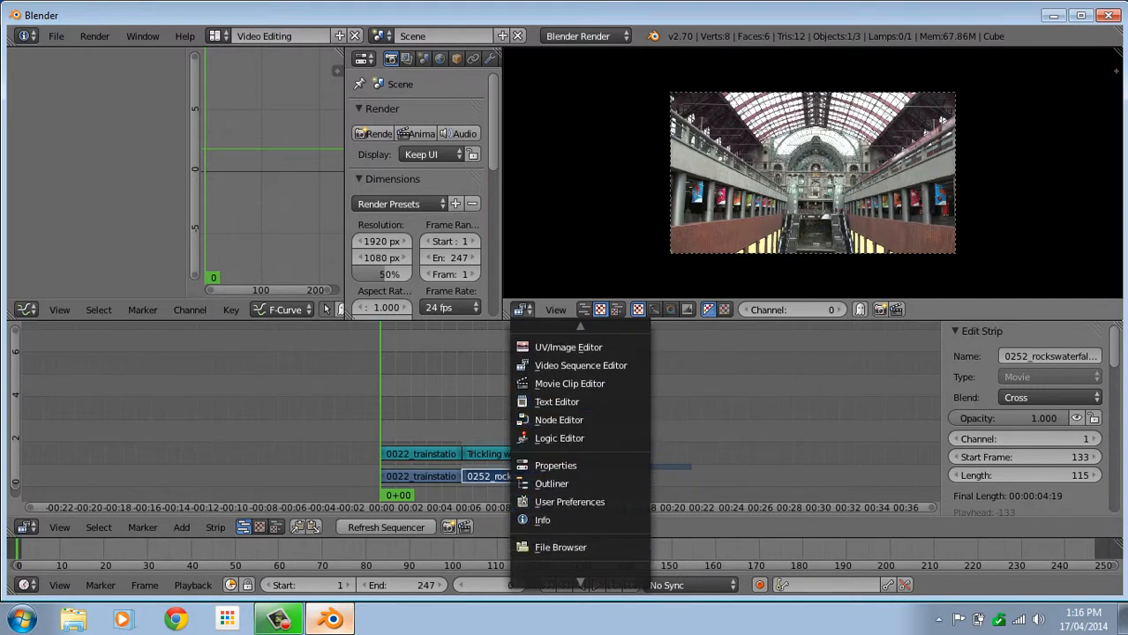
{"action": "left_click", "coordinate": [558, 402]}
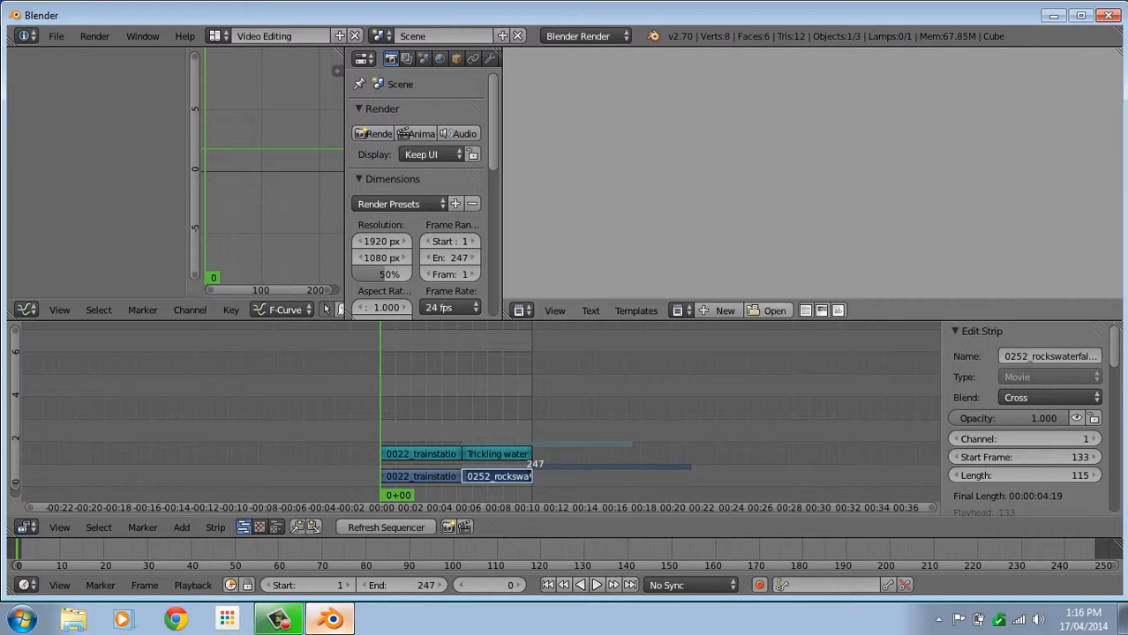
{"action": "left_click", "coordinate": [722, 311]}
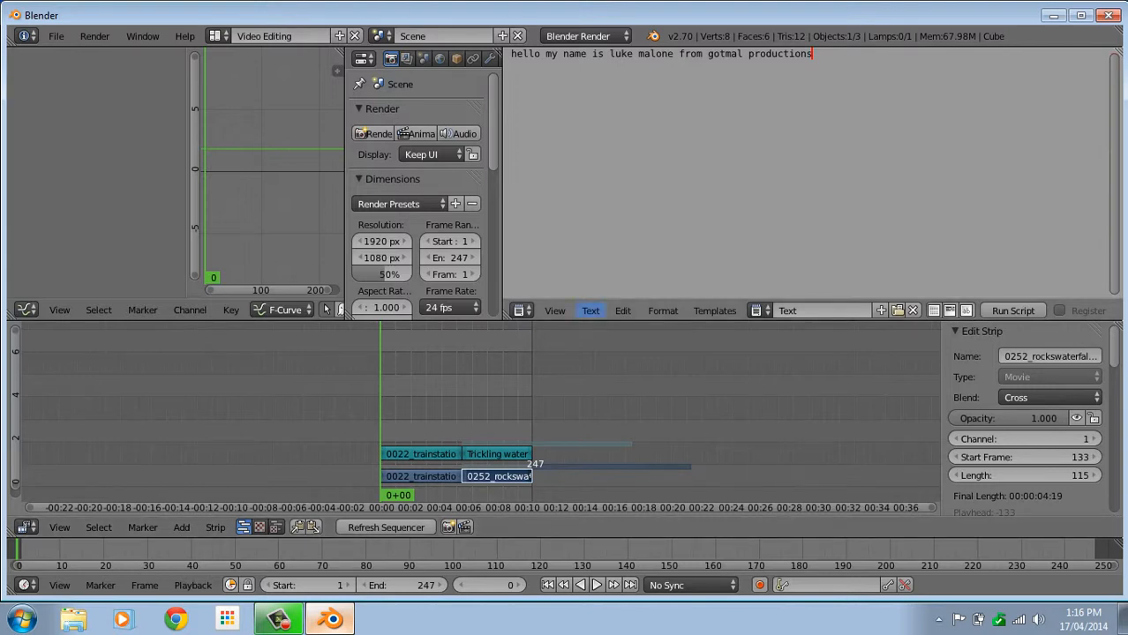
Switch the text area to the UV/Image Editor and the Logic Editor to look at each one.
{"action": "left_click", "coordinate": [522, 310]}
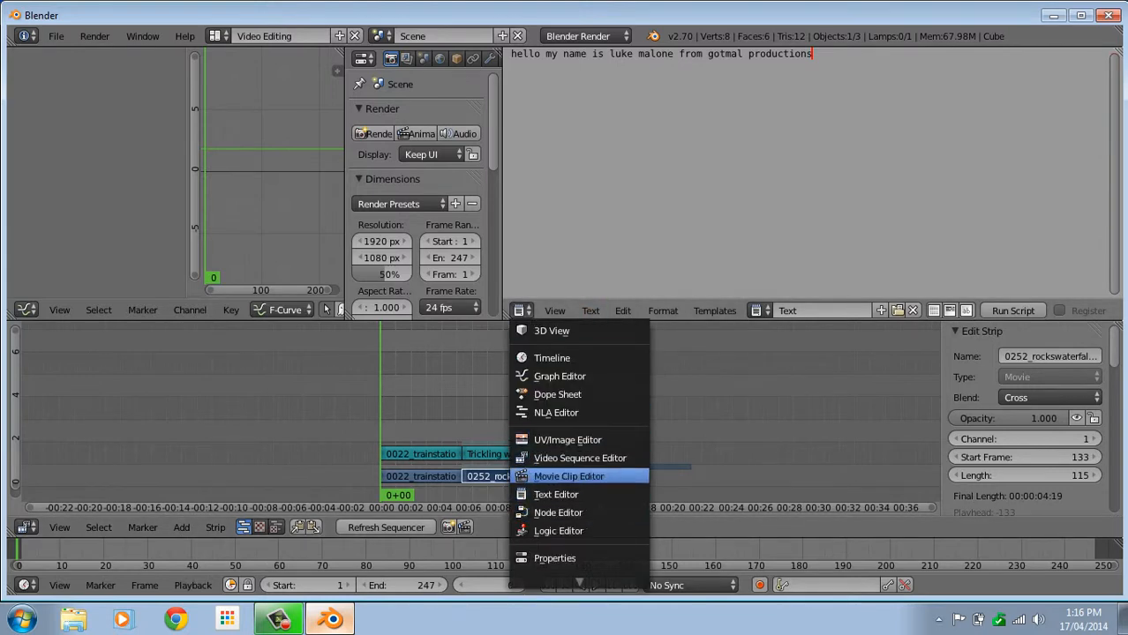
{"action": "left_click", "coordinate": [568, 439]}
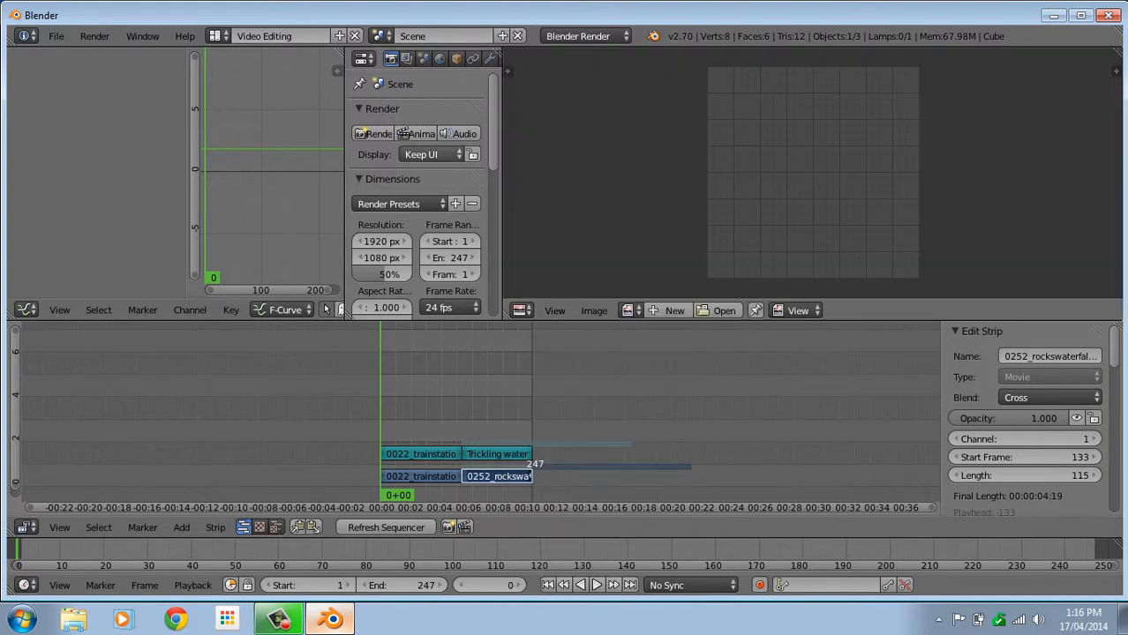
{"action": "left_click", "coordinate": [520, 311]}
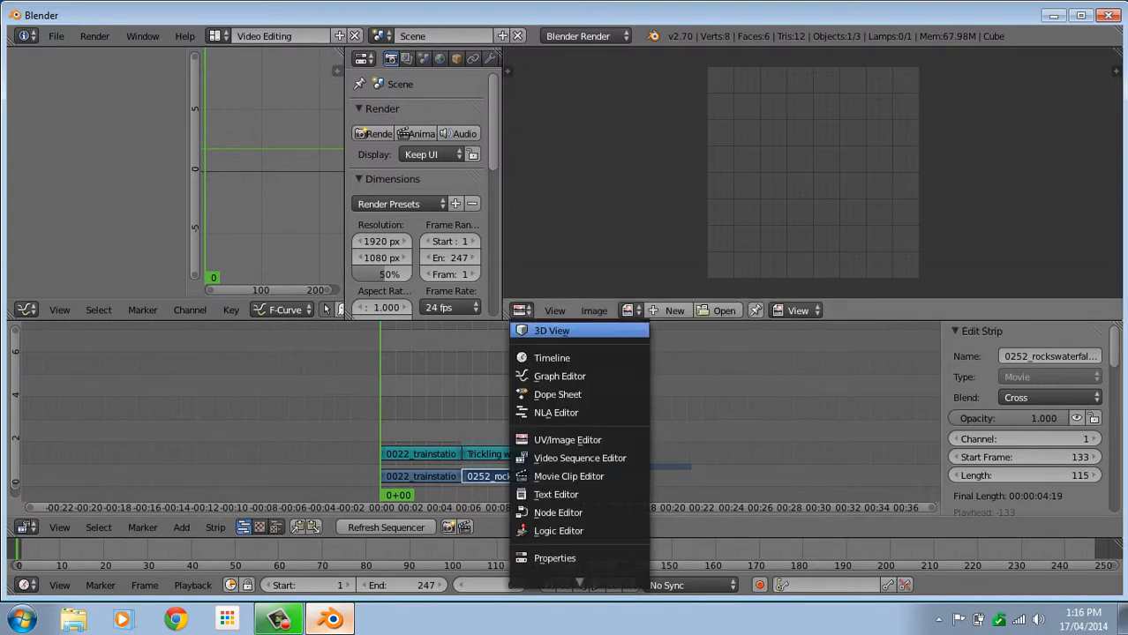
{"action": "left_click", "coordinate": [559, 530]}
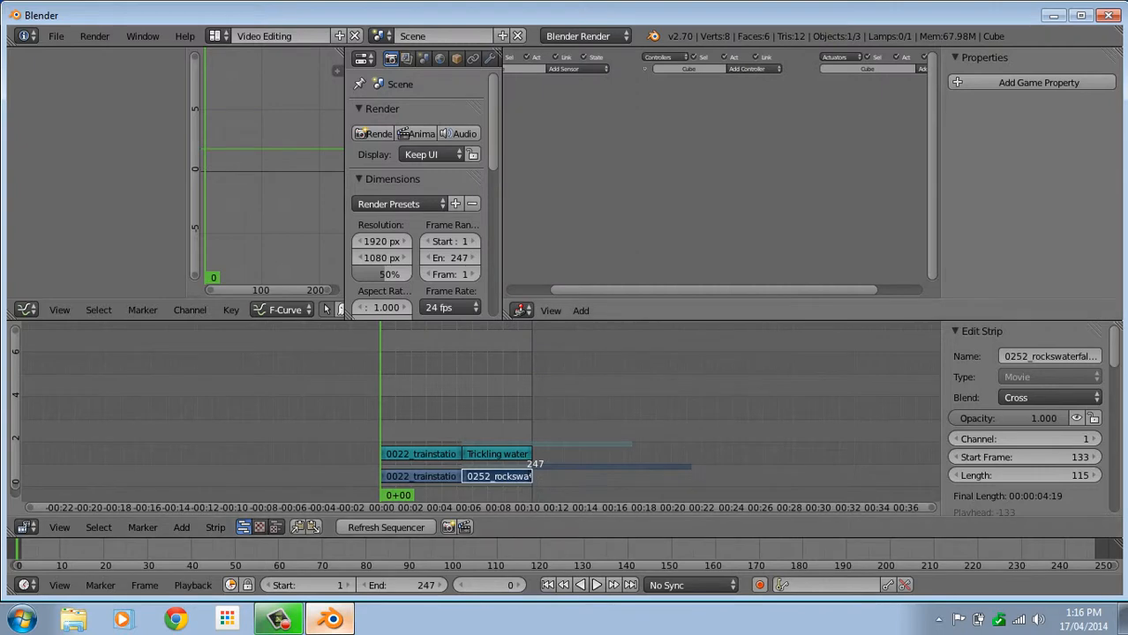
{"action": "scroll", "coordinate": [714, 177], "scroll_direction": "down", "scroll_amount": 11}
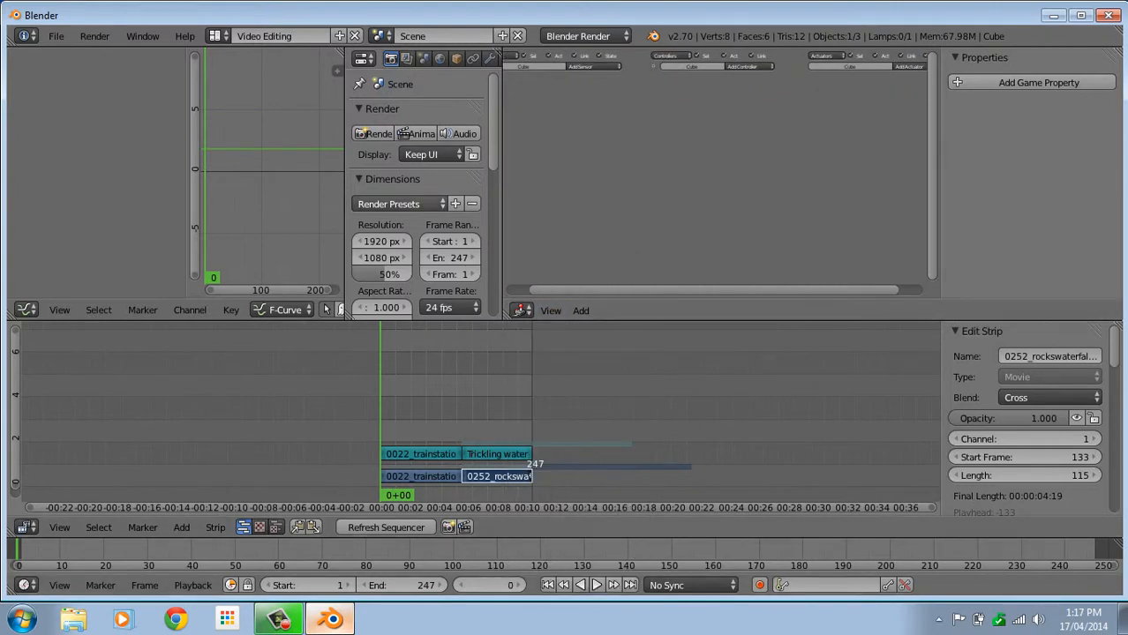
Switch the preview area to the Movie Clip Editor and look into its clip file browser without opening a file.
{"action": "left_click", "coordinate": [520, 311]}
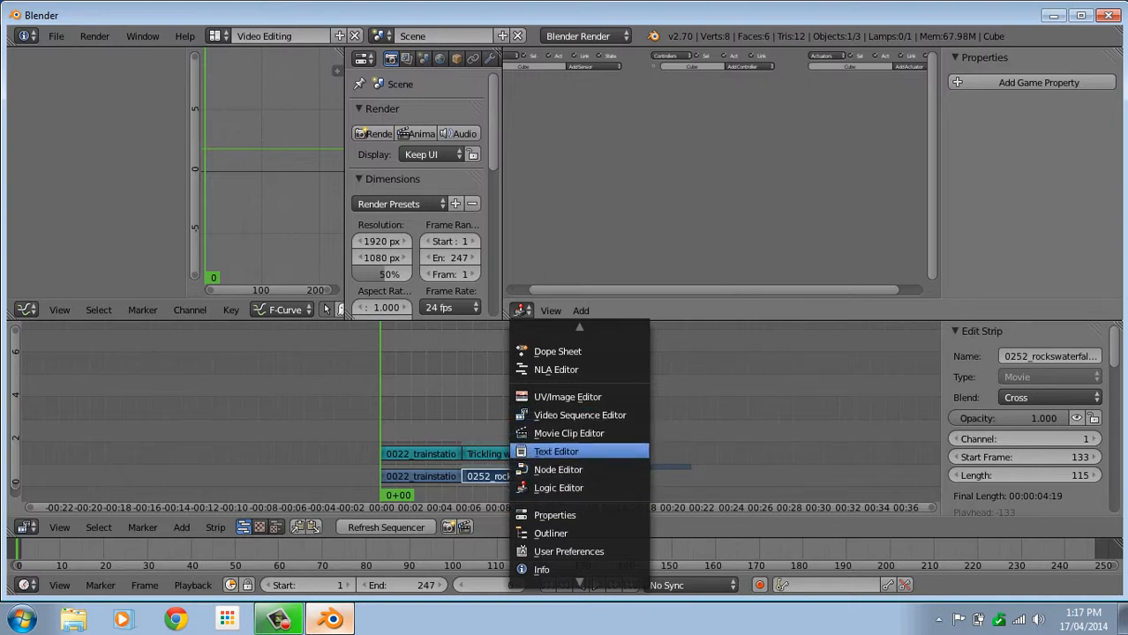
{"action": "left_click", "coordinate": [569, 433]}
{"action": "scroll", "coordinate": [813, 173], "scroll_direction": "down", "scroll_amount": 5}
{"action": "scroll", "coordinate": [813, 173], "scroll_direction": "up", "scroll_amount": 6}
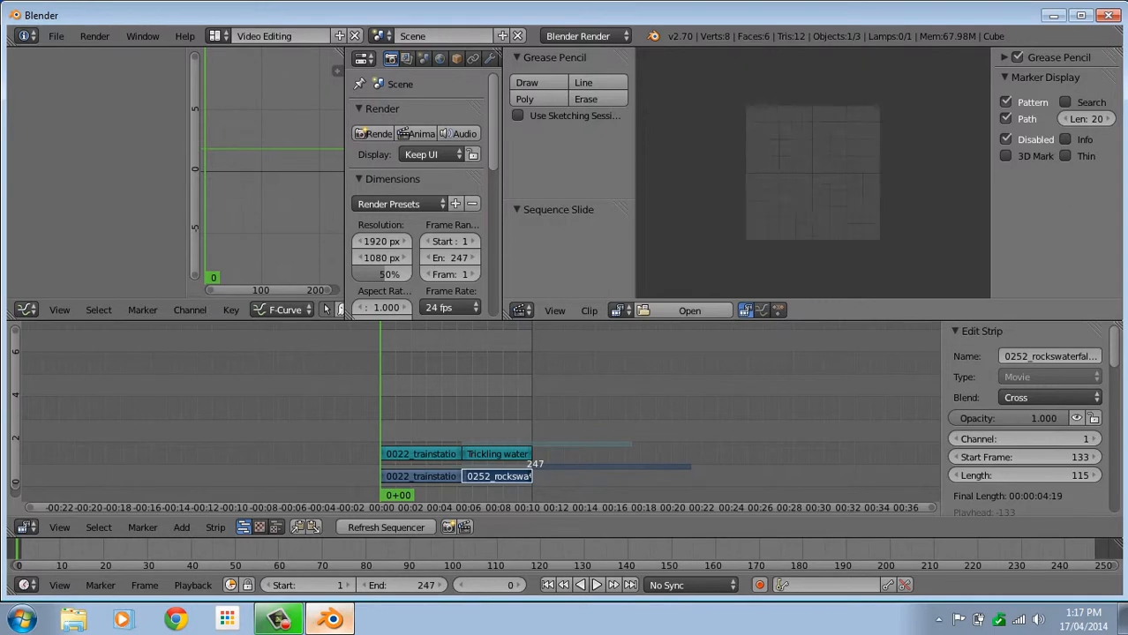
{"action": "scroll", "coordinate": [813, 173], "scroll_direction": "down", "scroll_amount": 5}
{"action": "scroll", "coordinate": [813, 173], "scroll_direction": "up", "scroll_amount": 4}
{"action": "scroll", "coordinate": [813, 173], "scroll_direction": "down", "scroll_amount": 1}
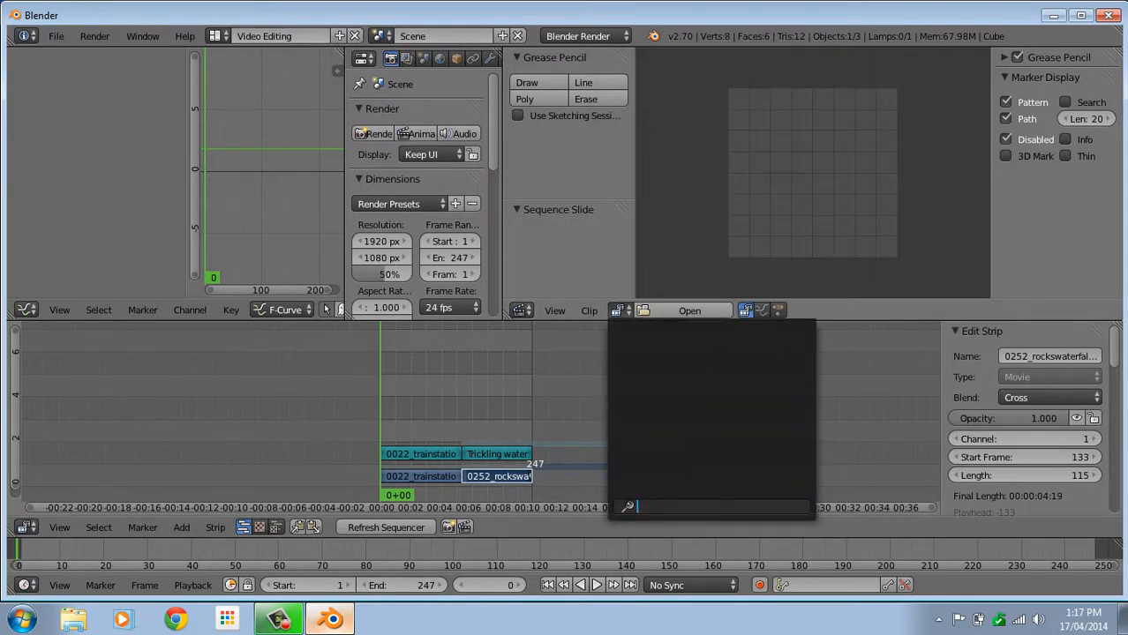
{"action": "left_click", "coordinate": [680, 311]}
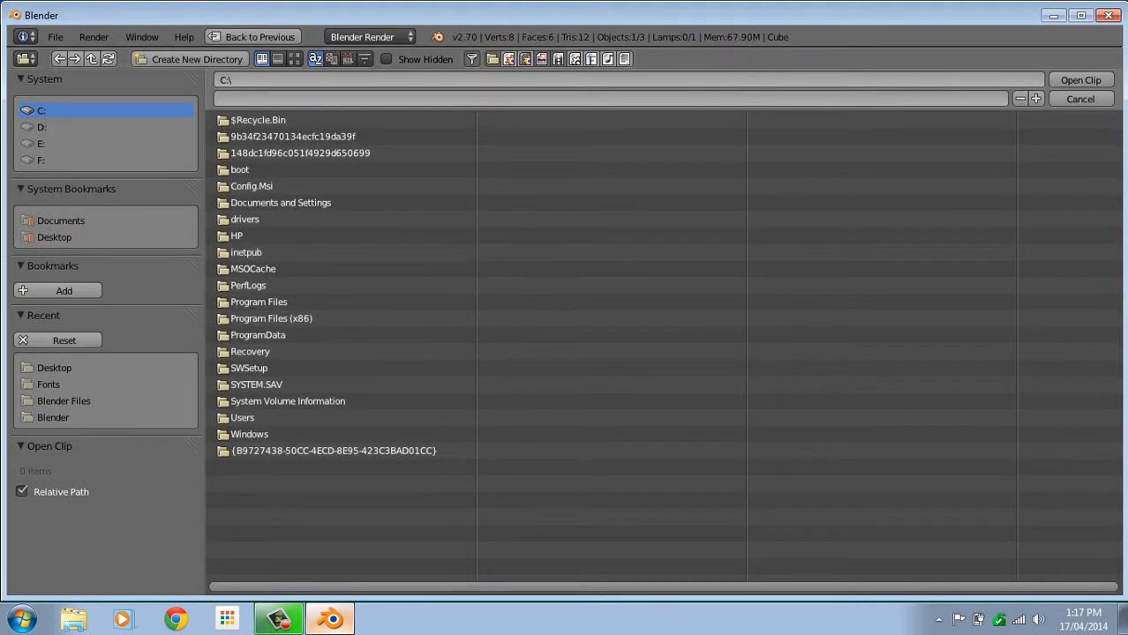
{"action": "left_click", "coordinate": [1080, 99]}
Add a Transform effect strip over the selected 0252_rockswaterfall clip in the sequencer.
{"action": "left_click_drag", "start_coordinate": [382, 405], "coordinate": [621, 406]}
{"action": "scroll", "coordinate": [621, 406], "scroll_direction": "up", "scroll_amount": 17}
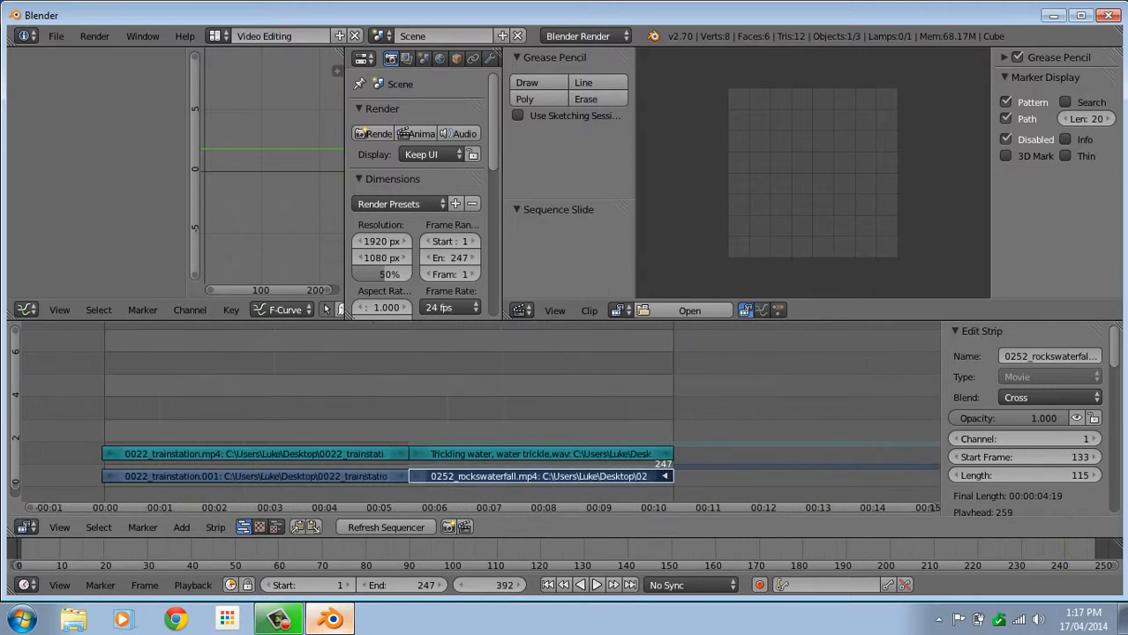
{"action": "scroll", "coordinate": [482, 406], "scroll_direction": "up", "scroll_amount": 5}
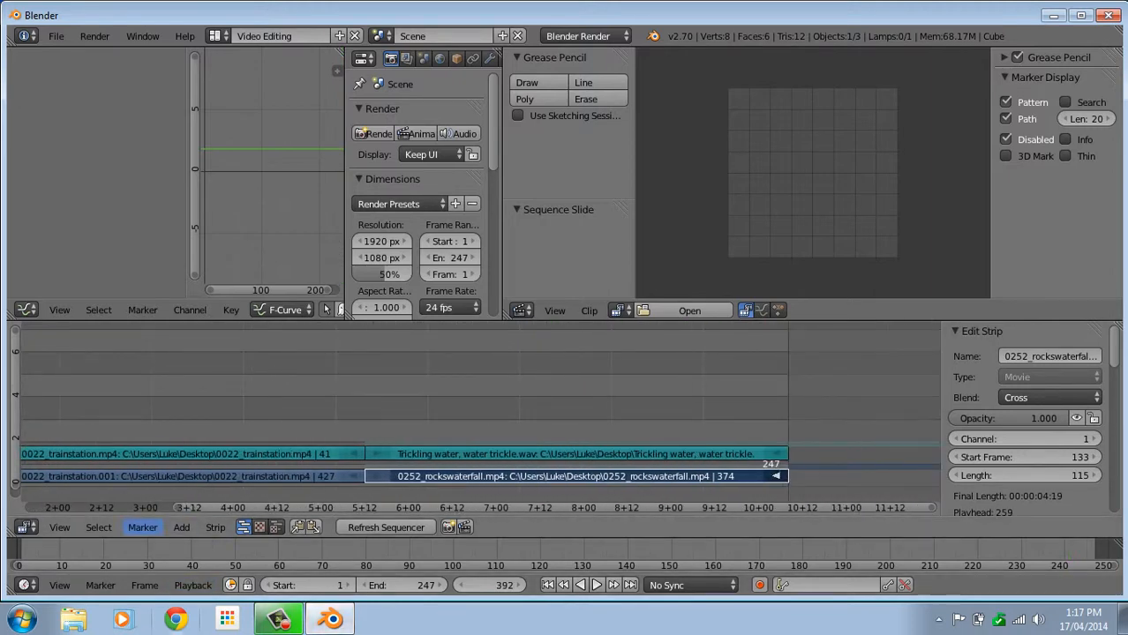
{"action": "left_click", "coordinate": [181, 527]}
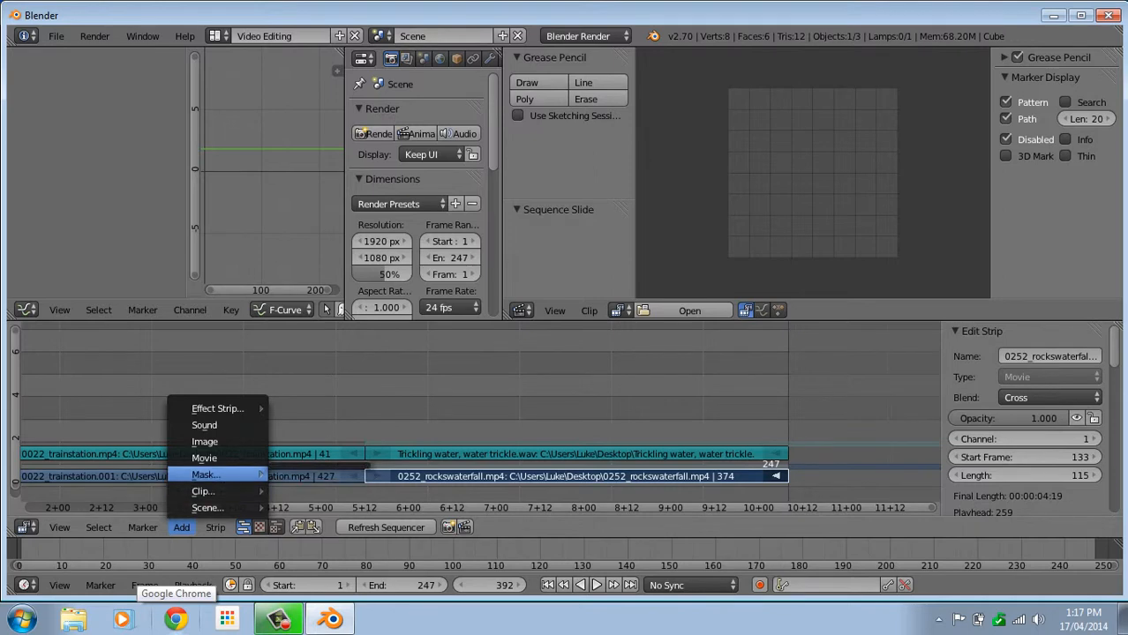
{"action": "mouse_move", "coordinate": [217, 409]}
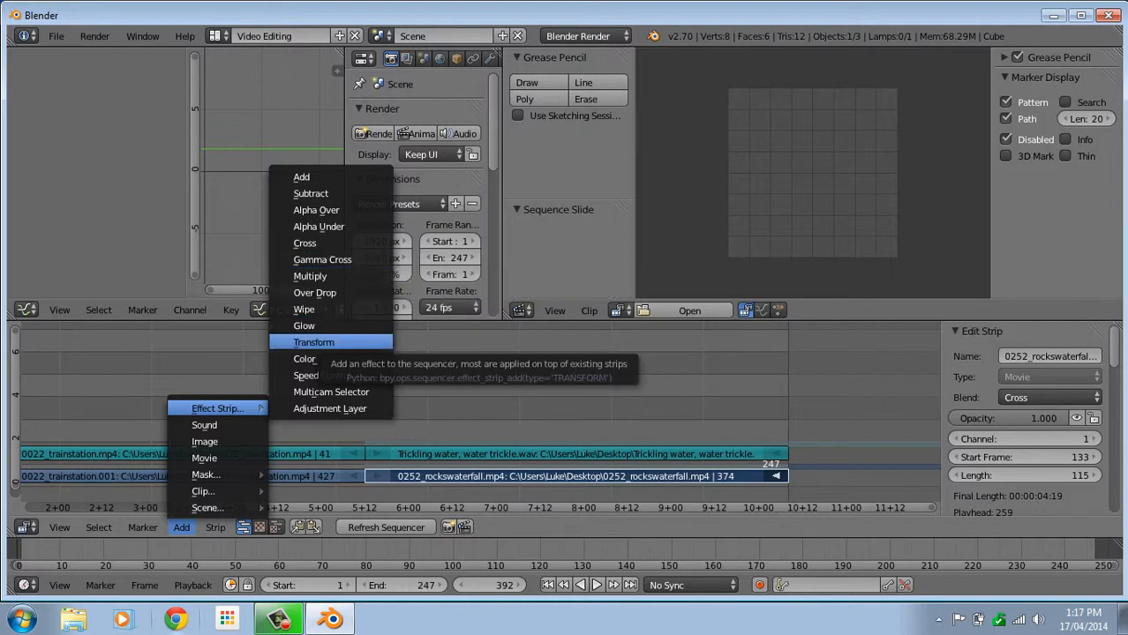
{"action": "left_click", "coordinate": [313, 342]}
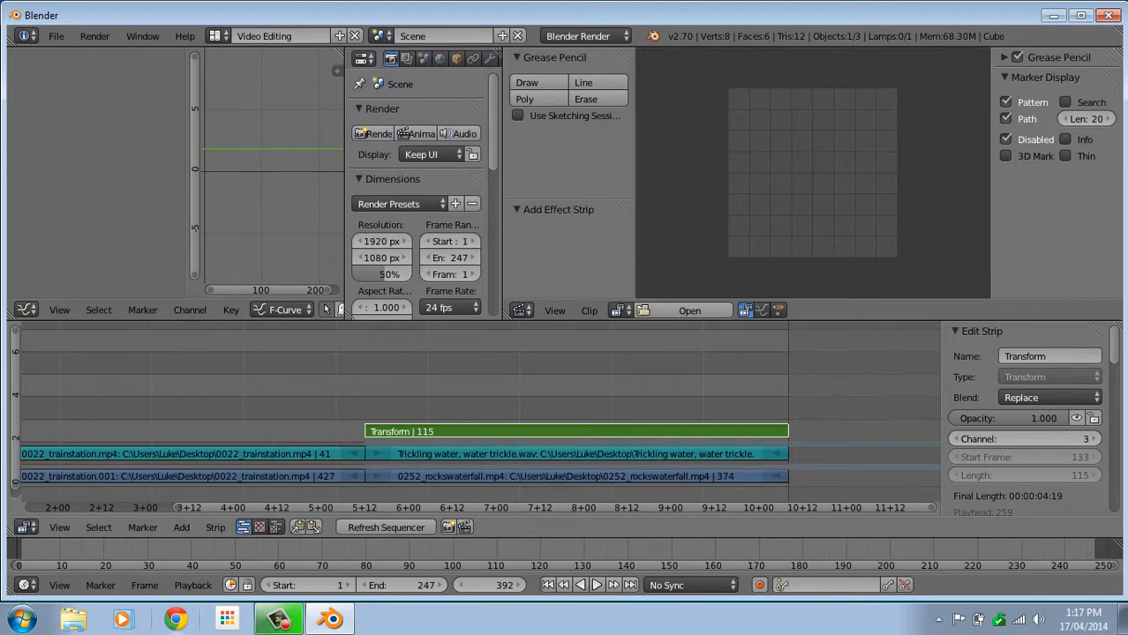
Play the sequence from around the start of the Transform strip and stop the playback.
{"action": "left_click_drag", "start_coordinate": [386, 402], "coordinate": [354, 401]}
{"action": "key", "text": "alt+a"}
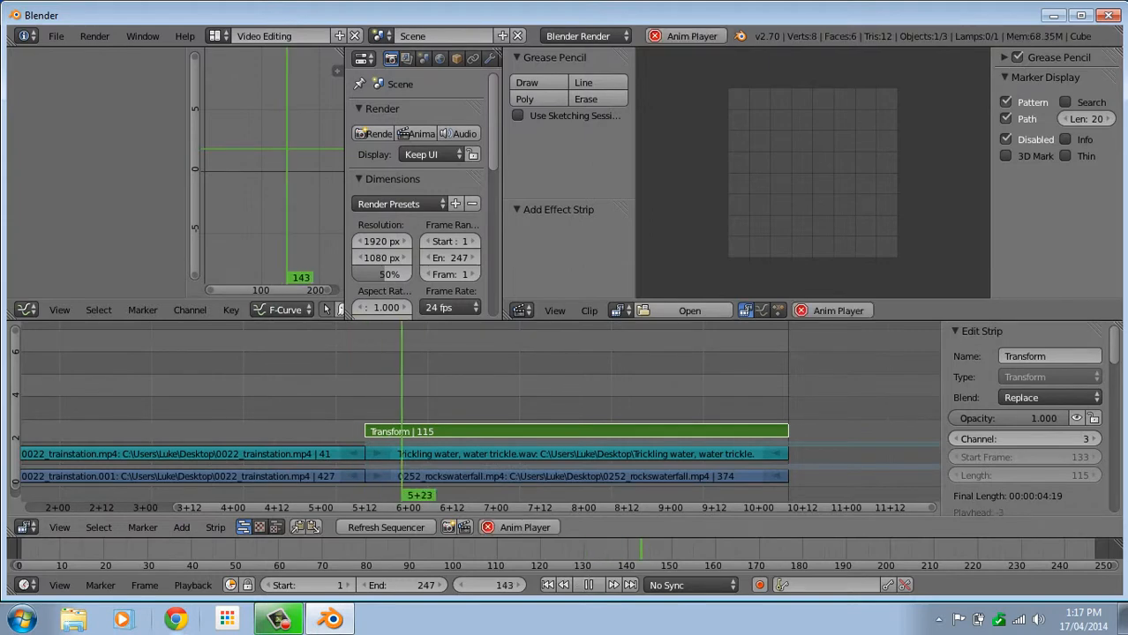
{"action": "key", "text": "alt+a"}
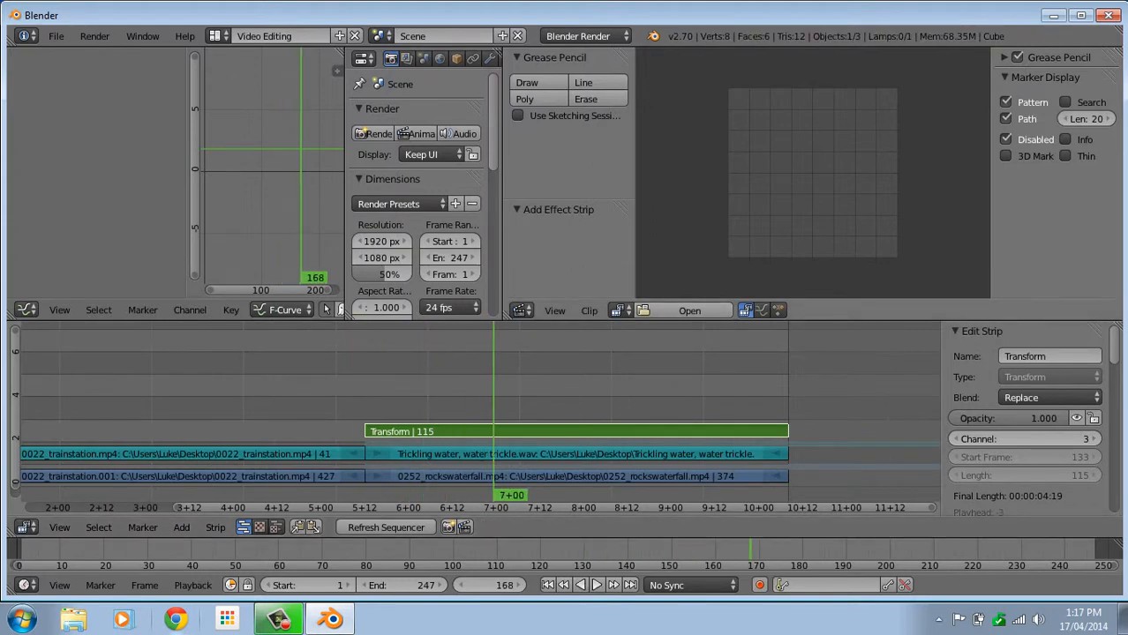
{"action": "left_click", "coordinate": [778, 310]}
{"action": "left_click", "coordinate": [712, 310]}
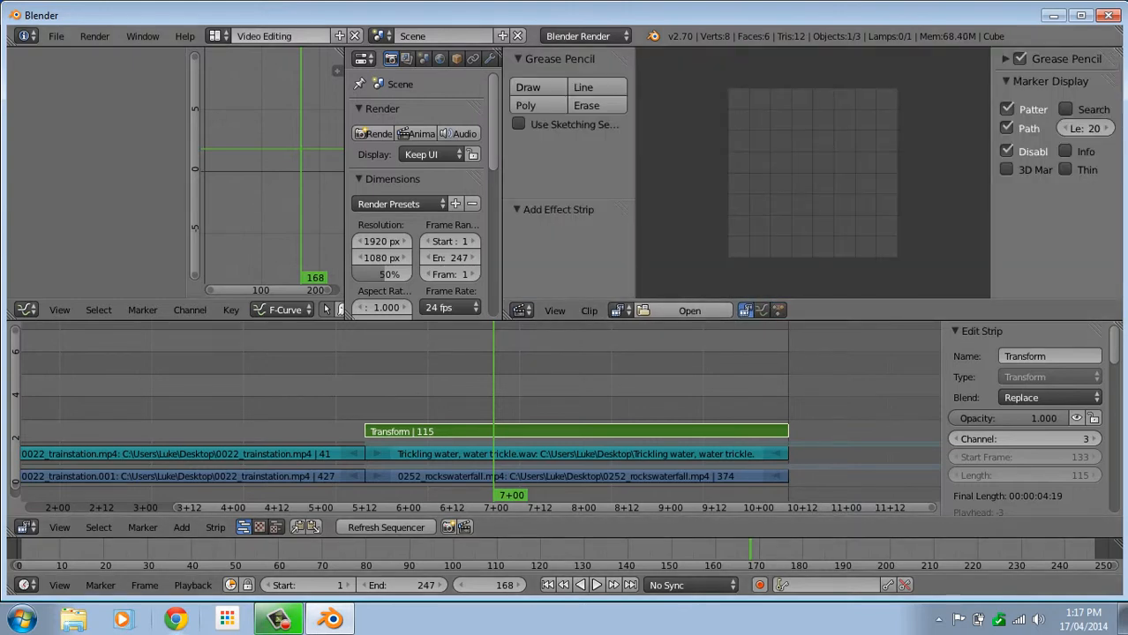
Delete the Video Editing screen layout and try the 3D View Full and UV Editing layouts.
{"action": "left_click", "coordinate": [354, 37]}
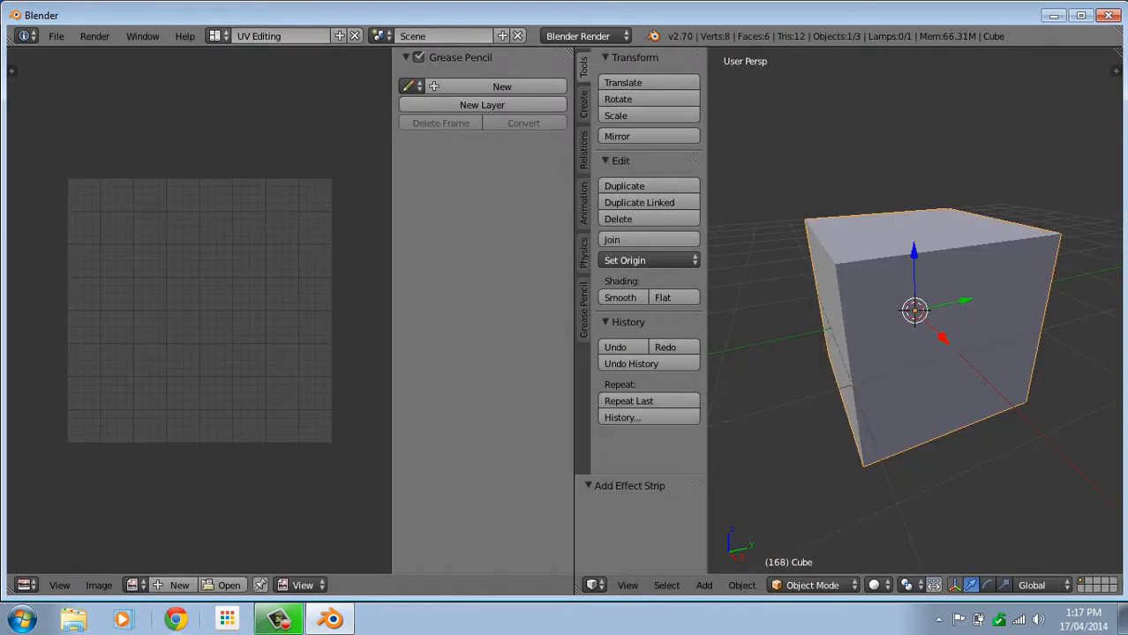
{"action": "left_click", "coordinate": [219, 36]}
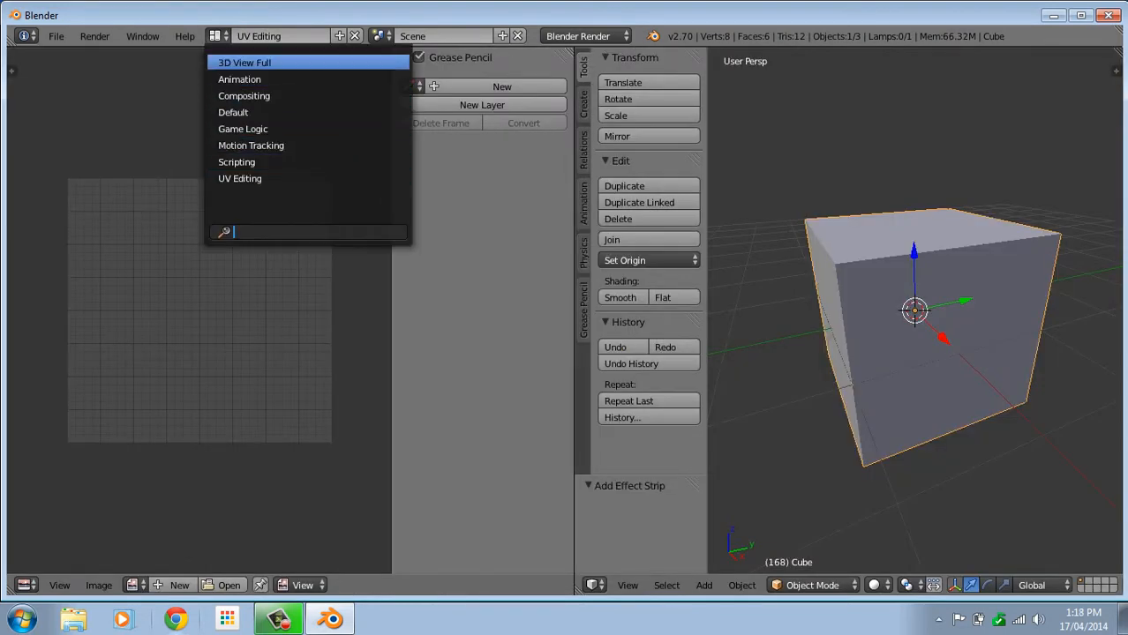
{"action": "left_click", "coordinate": [265, 63]}
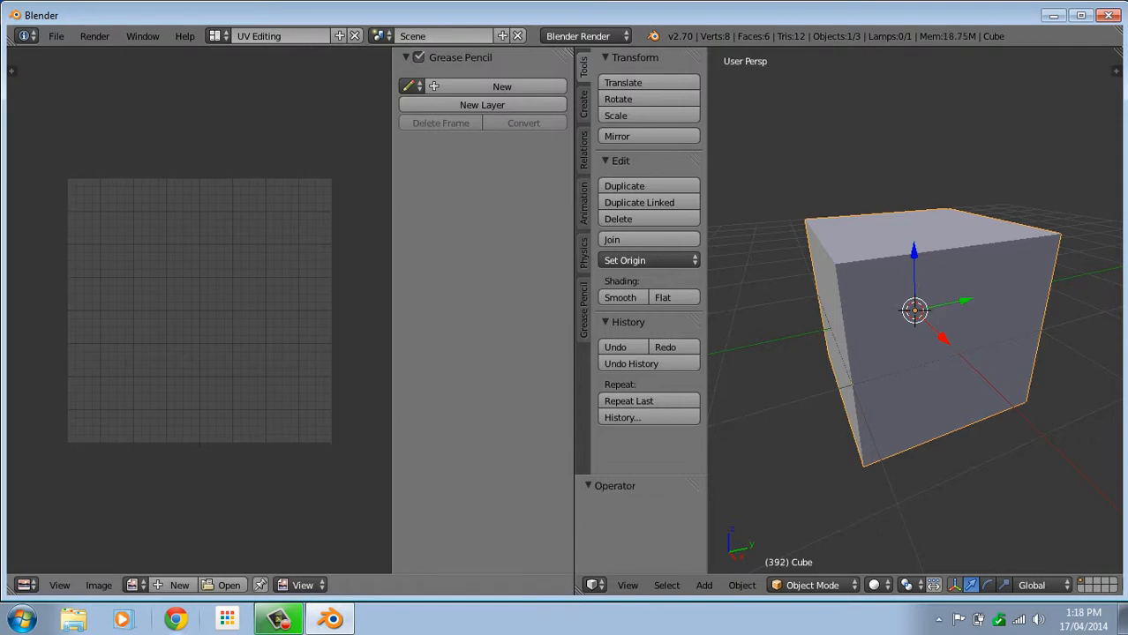
{"action": "left_click", "coordinate": [218, 35]}
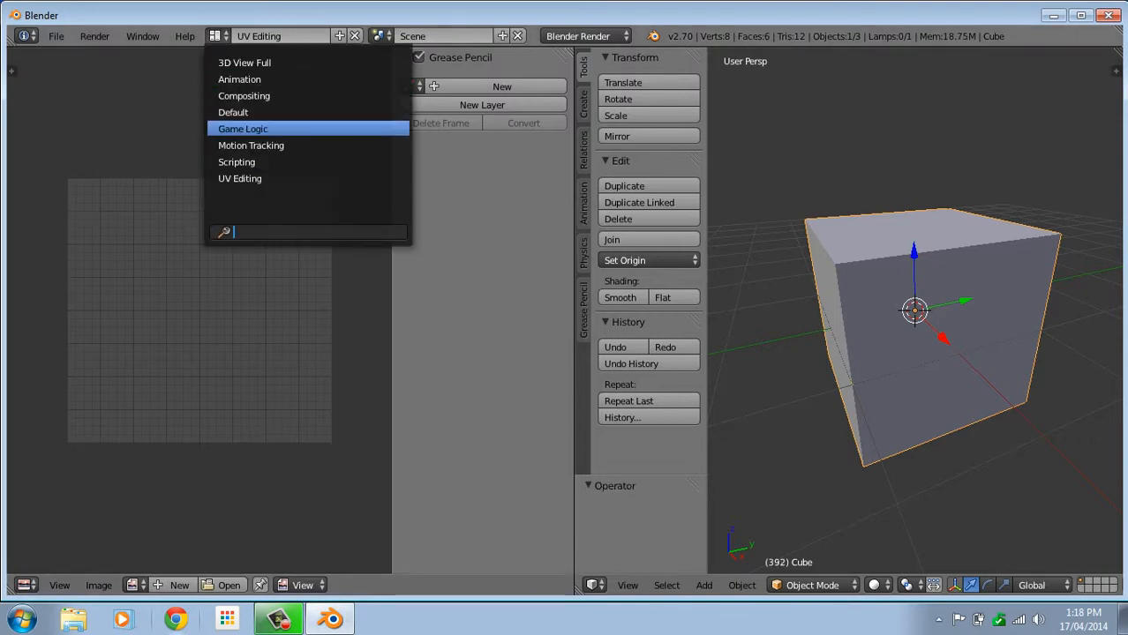
{"action": "left_click", "coordinate": [240, 179]}
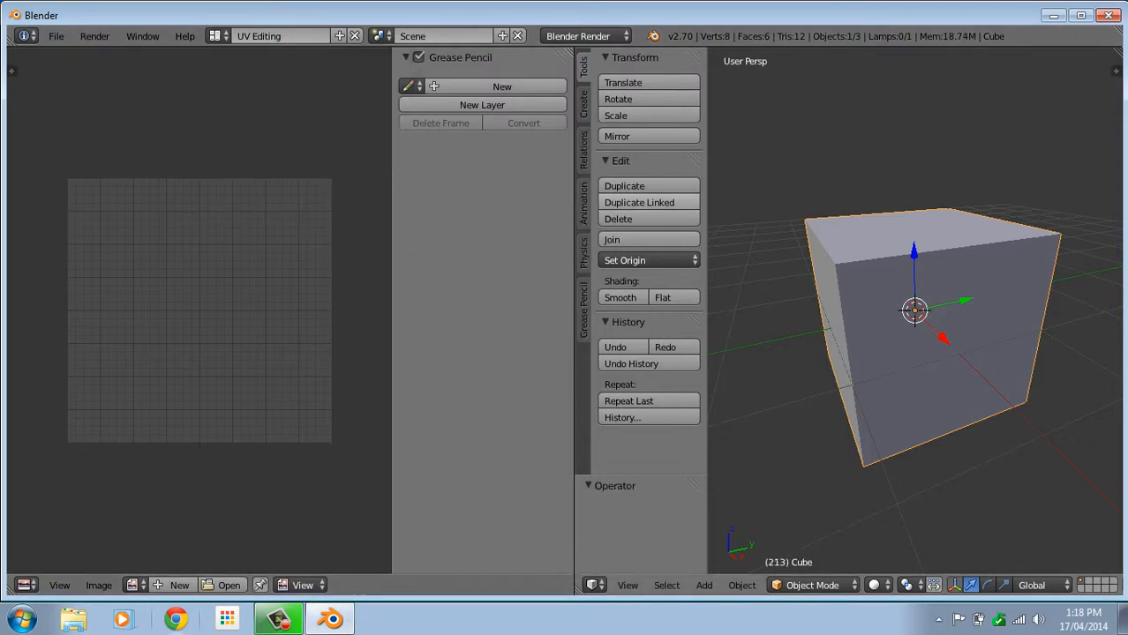
{"action": "scroll", "coordinate": [915, 311], "scroll_direction": "down", "scroll_amount": 6}
{"action": "scroll", "coordinate": [915, 311], "scroll_direction": "up", "scroll_amount": 7}
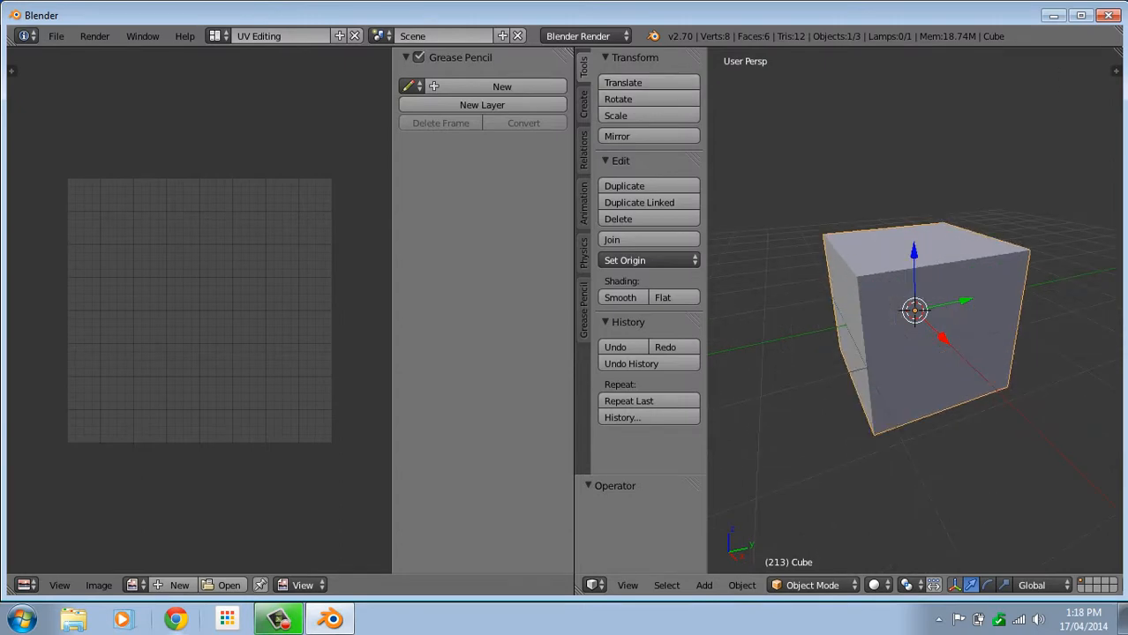
{"action": "scroll", "coordinate": [915, 311], "scroll_direction": "down", "scroll_amount": 3}
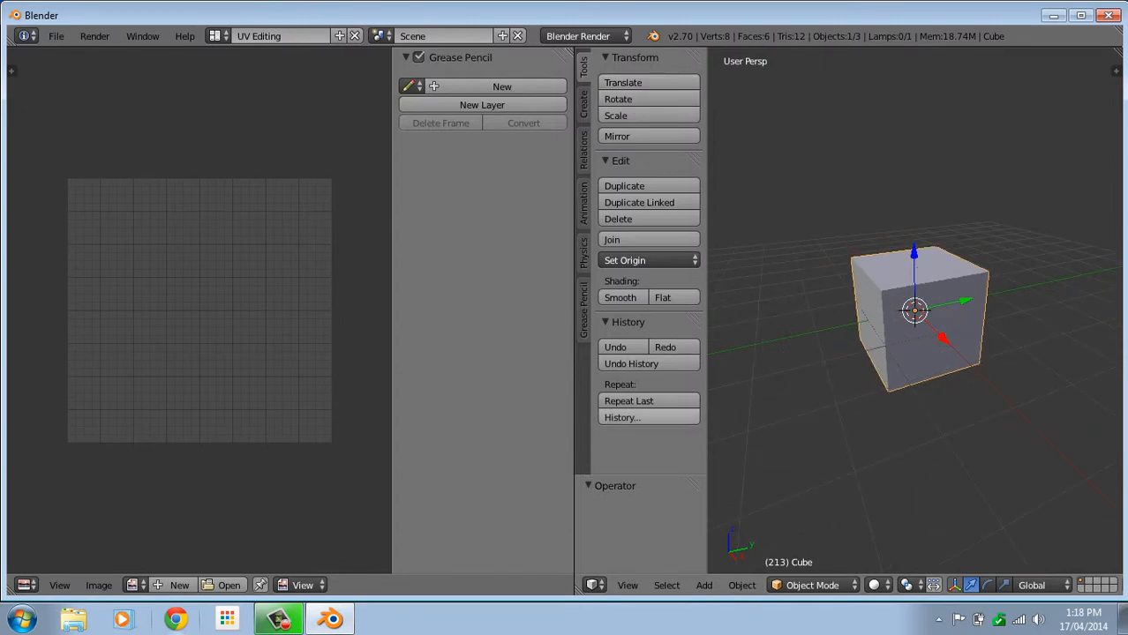
Change the UV Editing layout's image area to the Movie Clip Editor and switch to the 3D View Full layout.
{"action": "left_click", "coordinate": [26, 585]}
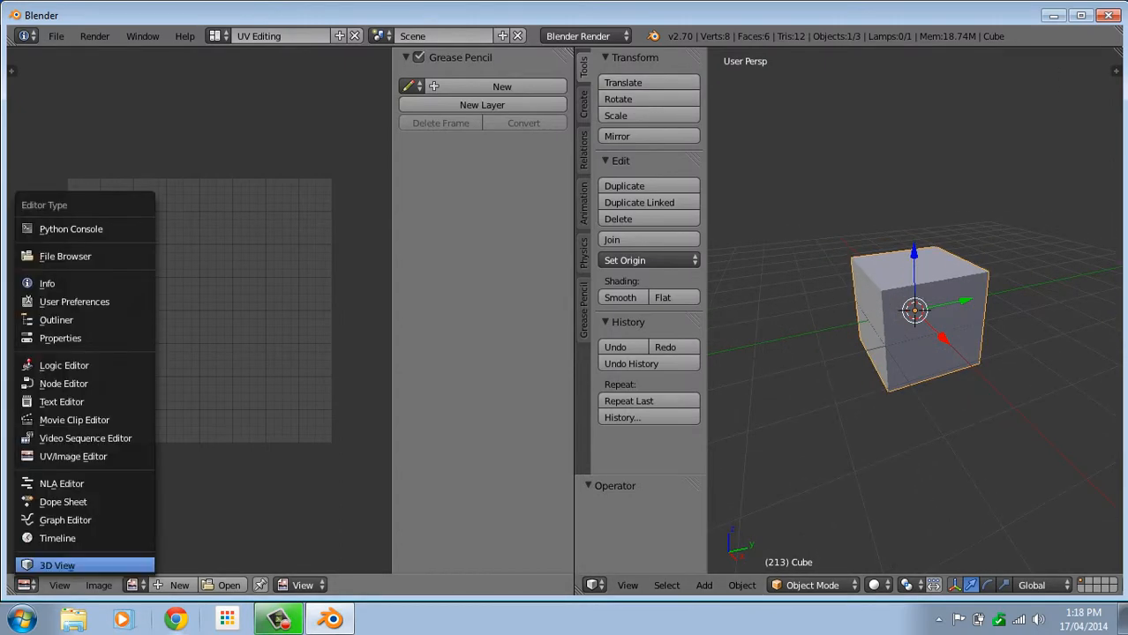
{"action": "left_click", "coordinate": [53, 419]}
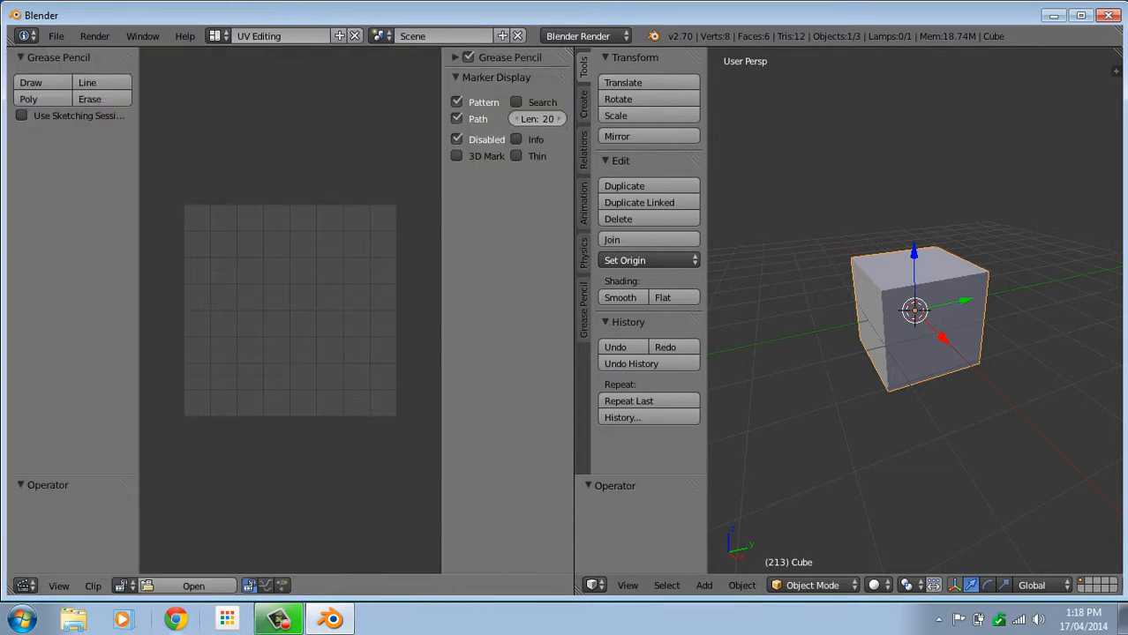
{"action": "scroll", "coordinate": [290, 310], "scroll_direction": "down", "scroll_amount": 3}
{"action": "scroll", "coordinate": [291, 311], "scroll_direction": "up", "scroll_amount": 4}
{"action": "scroll", "coordinate": [290, 311], "scroll_direction": "down", "scroll_amount": 4}
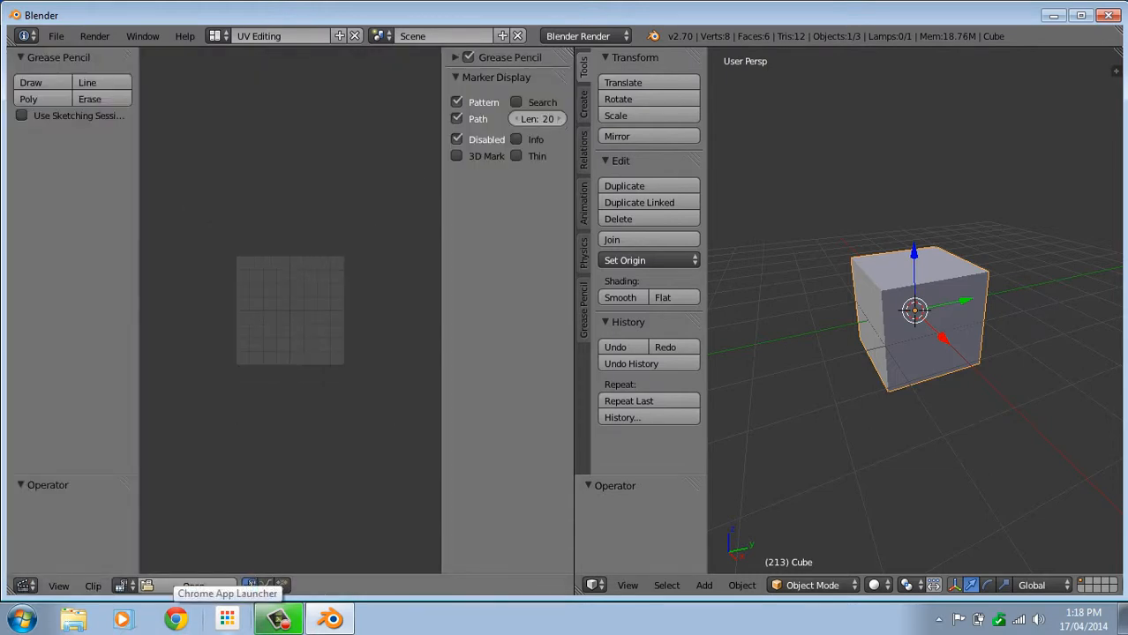
{"action": "middle_click_drag", "start_coordinate": [291, 310], "coordinate": [267, 407]}
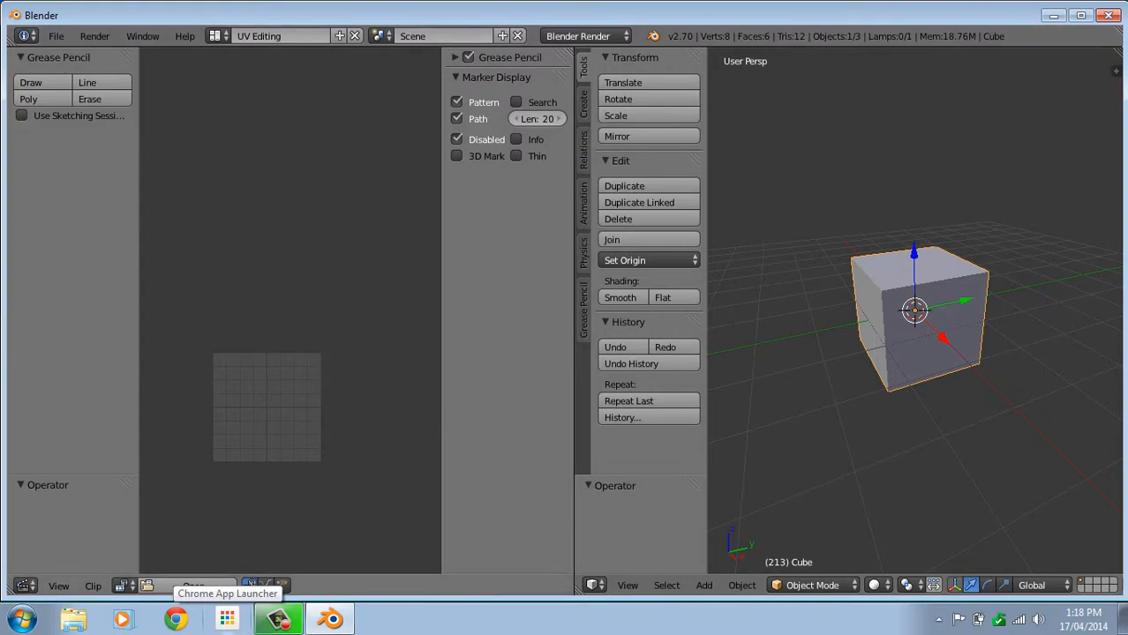
{"action": "left_click", "coordinate": [218, 36]}
{"action": "left_click", "coordinate": [251, 62]}
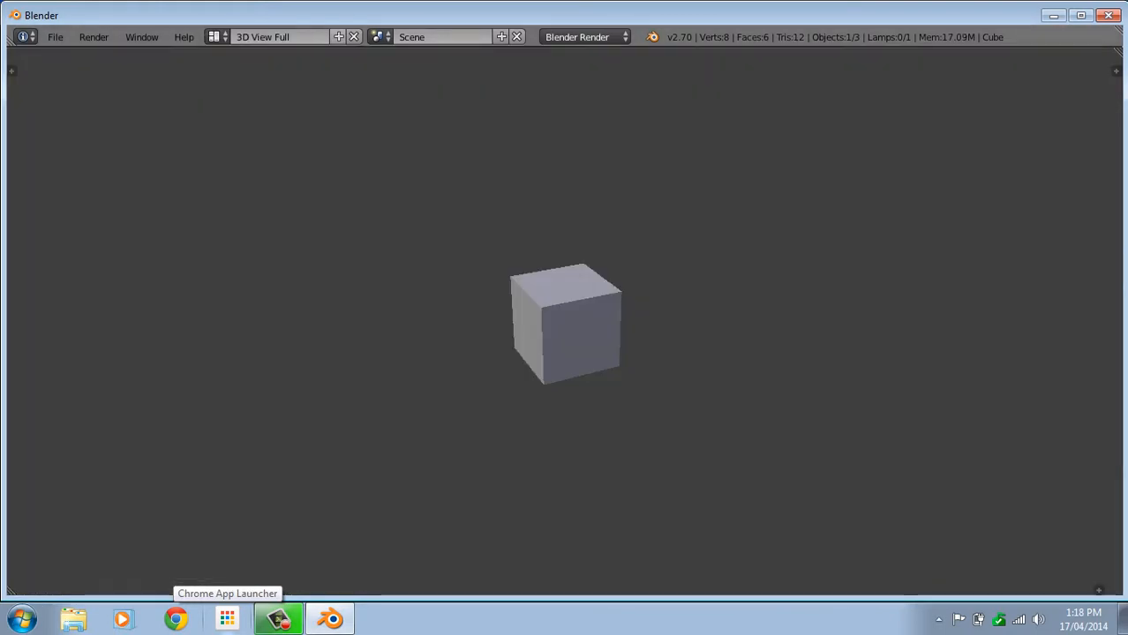
Switch to the Default screen layout and change its 3D View area to the Movie Clip Editor.
{"action": "left_click", "coordinate": [218, 36]}
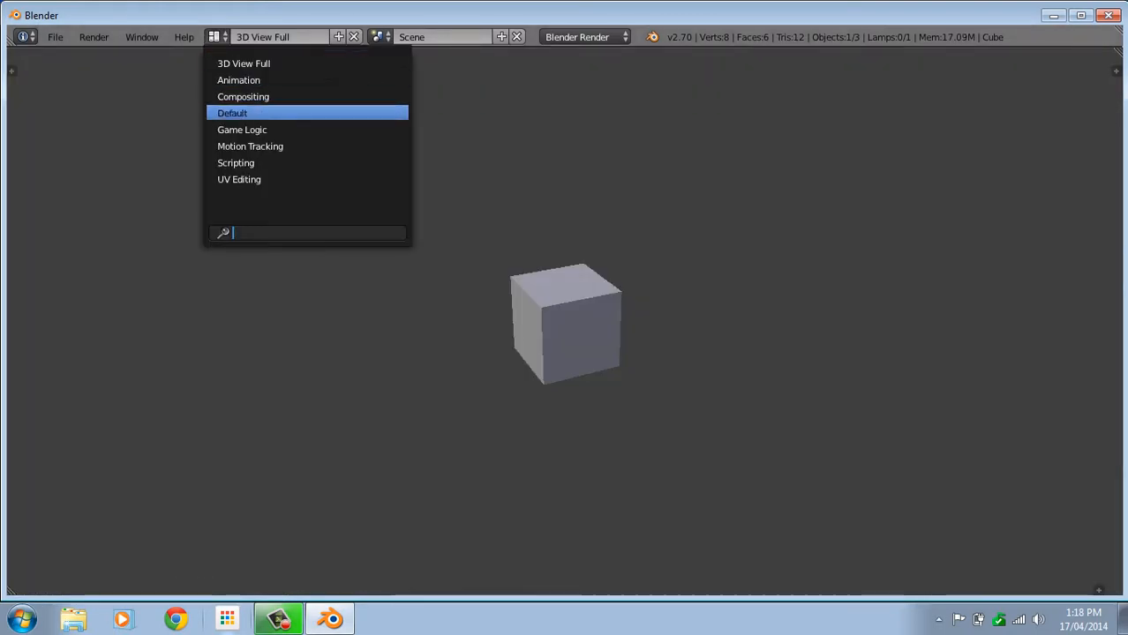
{"action": "left_click", "coordinate": [247, 112]}
{"action": "left_click", "coordinate": [26, 532]}
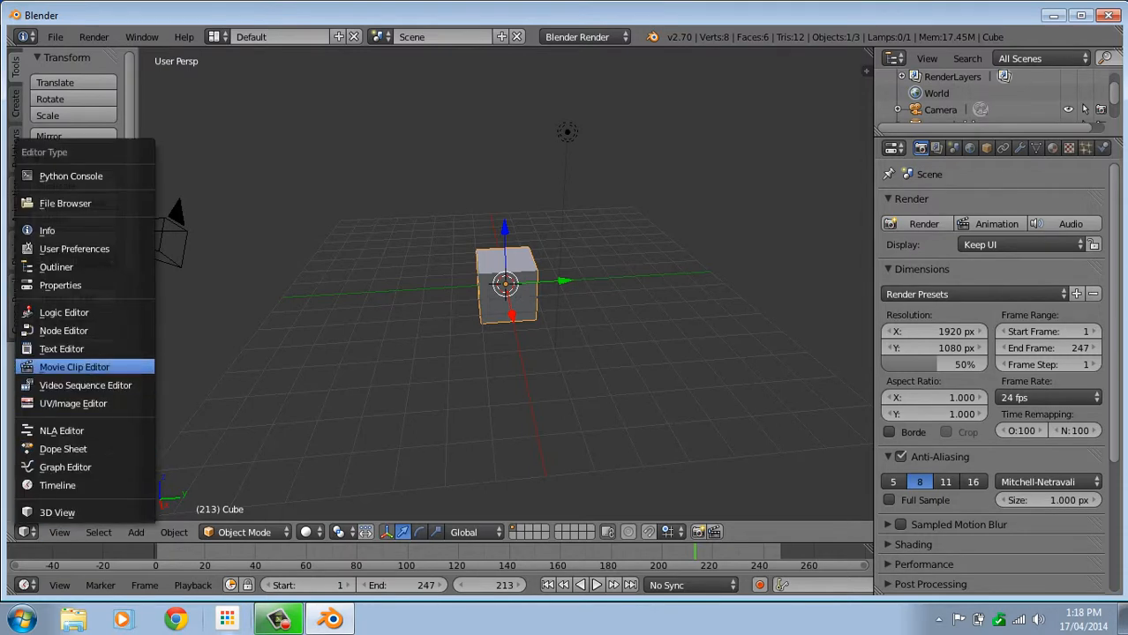
{"action": "left_click", "coordinate": [74, 367]}
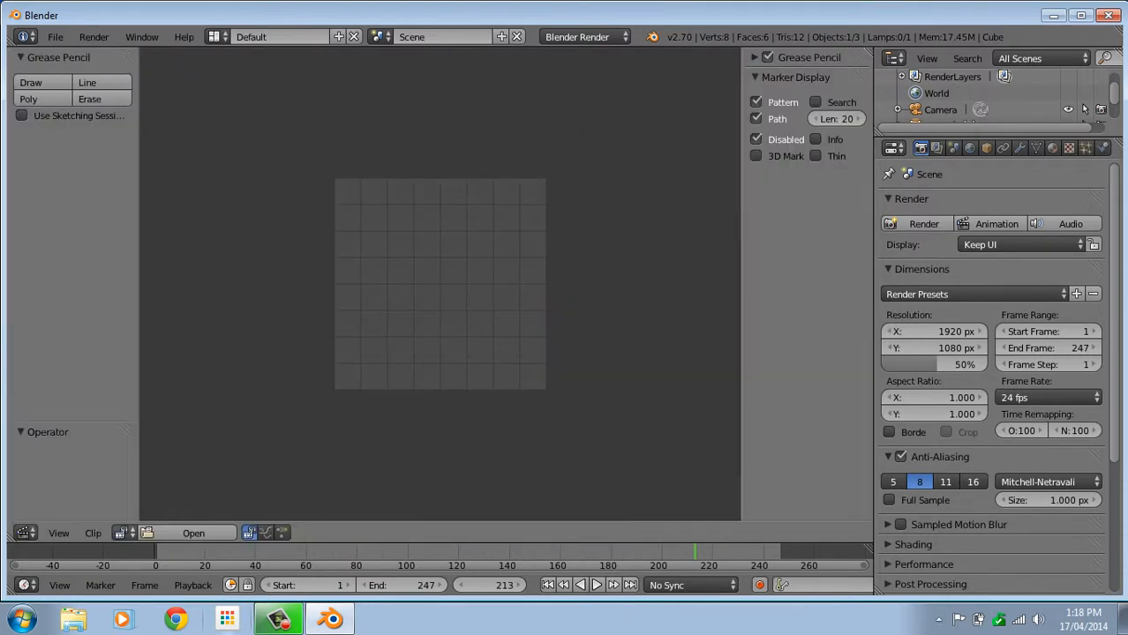
{"action": "left_click", "coordinate": [125, 533]}
{"action": "left_click", "coordinate": [58, 533]}
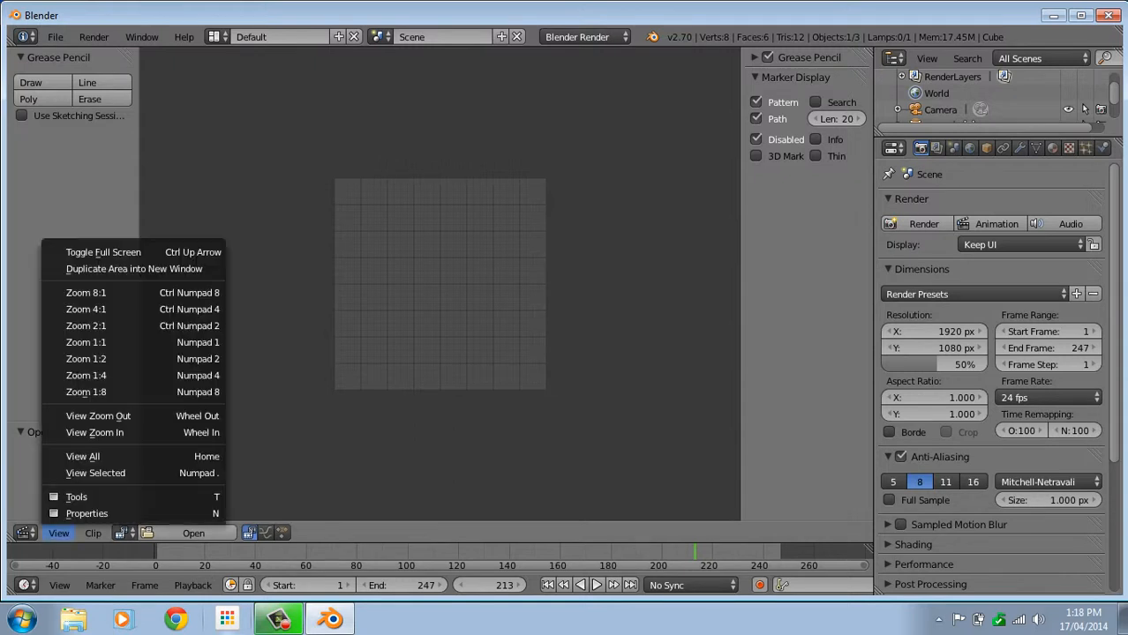
Change the Movie Clip Editor area to a Timeline and set the current frame to 4.
{"action": "left_click", "coordinate": [25, 533]}
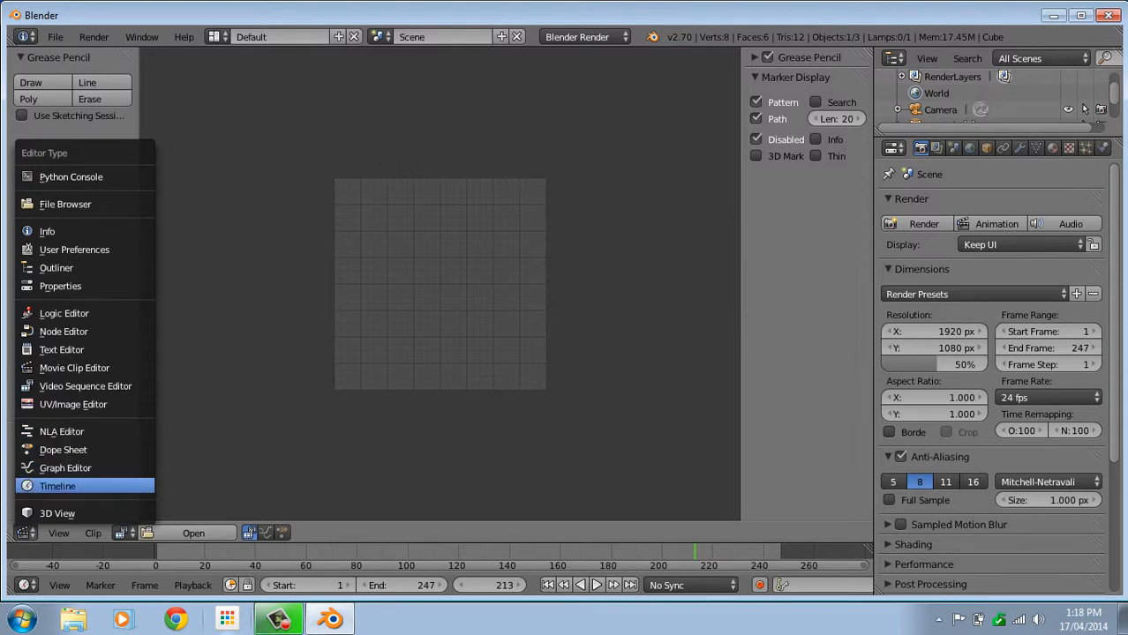
{"action": "left_click", "coordinate": [58, 487]}
{"action": "left_click", "coordinate": [30, 265]}
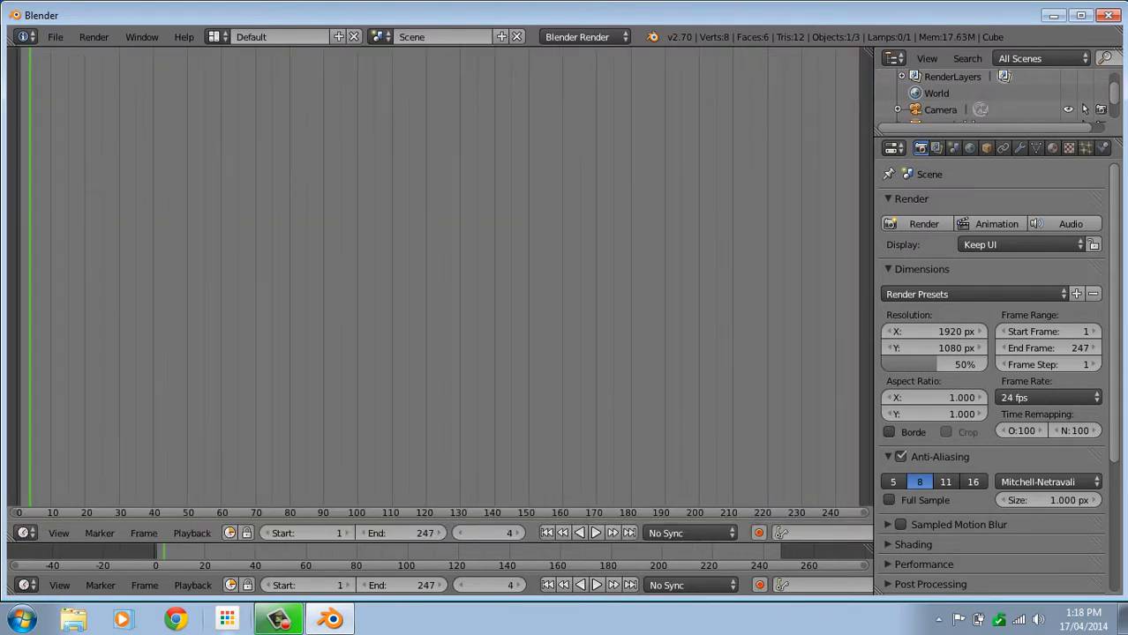
Try the NLA Editor in the large Timeline area, and change it to the Video Sequence Editor to view the strips.
{"action": "left_click", "coordinate": [24, 533]}
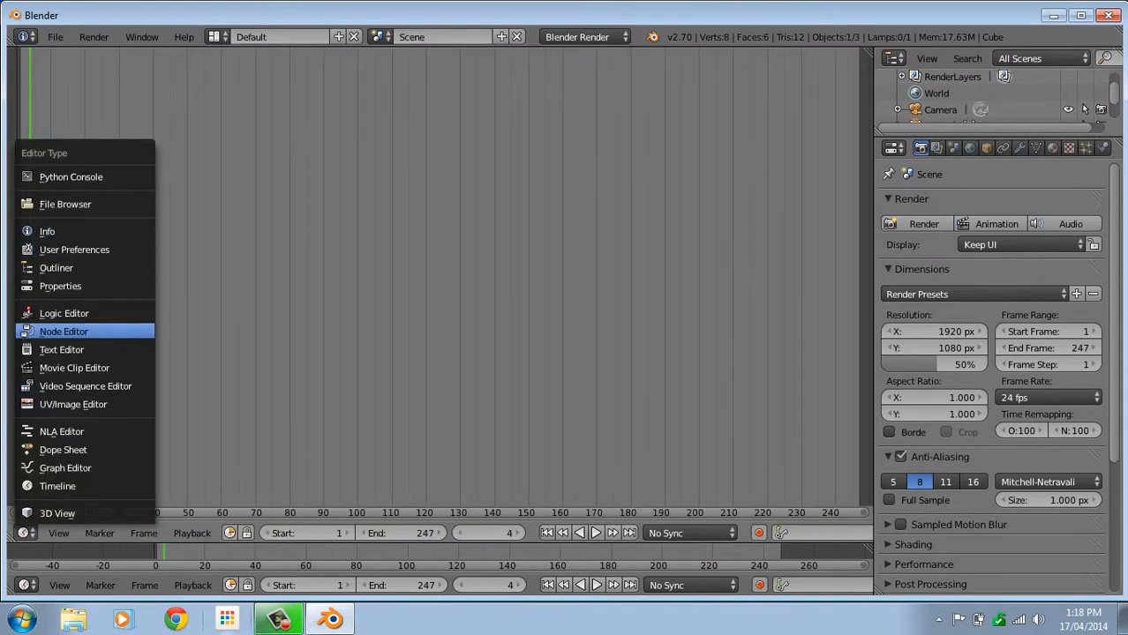
{"action": "left_click", "coordinate": [60, 432]}
{"action": "left_click", "coordinate": [25, 533]}
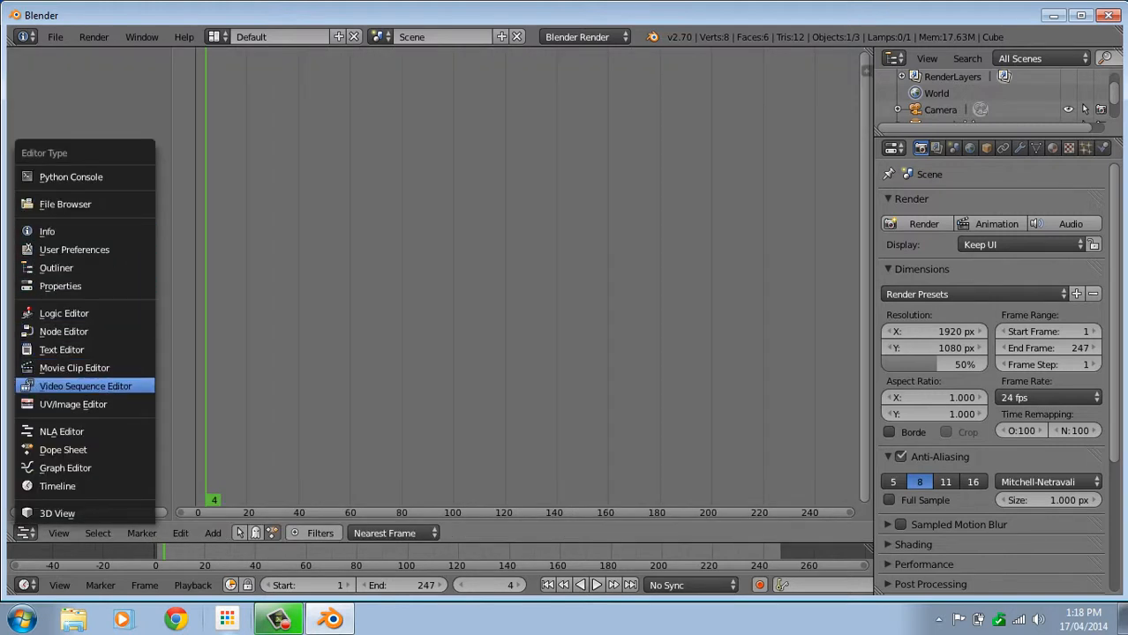
{"action": "left_click", "coordinate": [29, 386]}
{"action": "scroll", "coordinate": [442, 282], "scroll_direction": "down", "scroll_amount": 5}
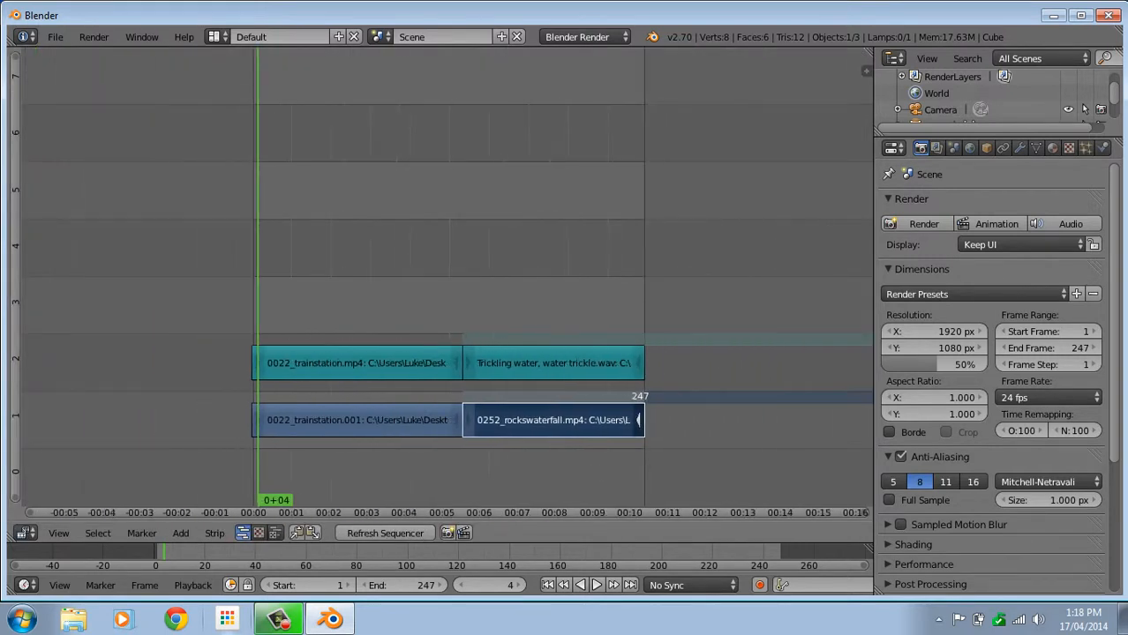
{"action": "scroll", "coordinate": [448, 283], "scroll_direction": "down", "scroll_amount": 1}
{"action": "scroll", "coordinate": [448, 282], "scroll_direction": "down", "scroll_amount": 11}
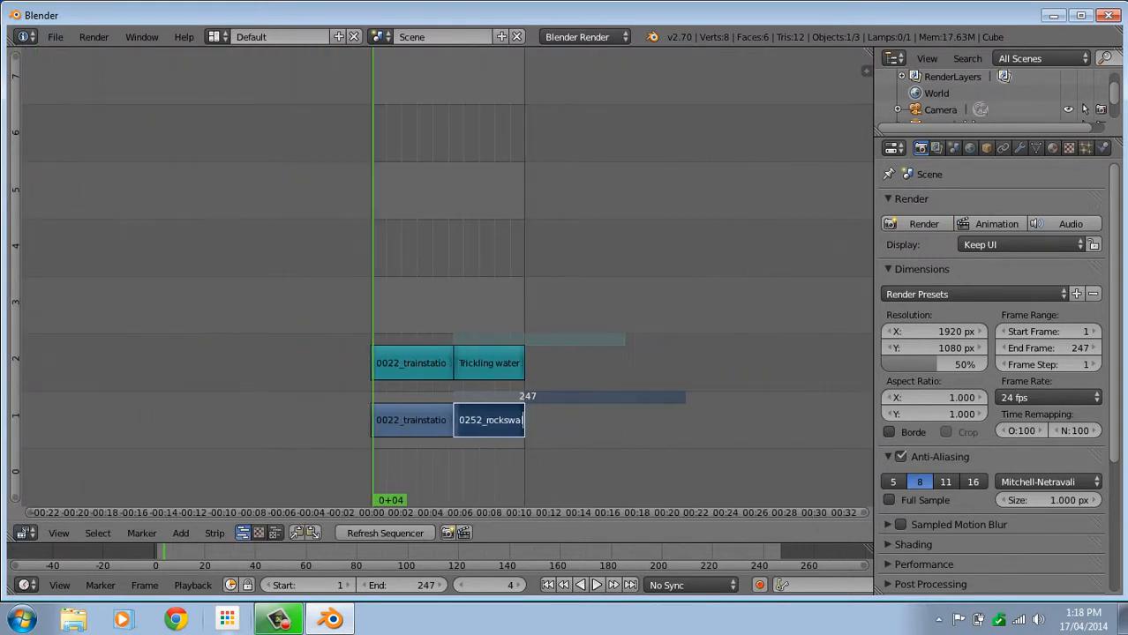
{"action": "scroll", "coordinate": [448, 282], "scroll_direction": "up", "scroll_amount": 11}
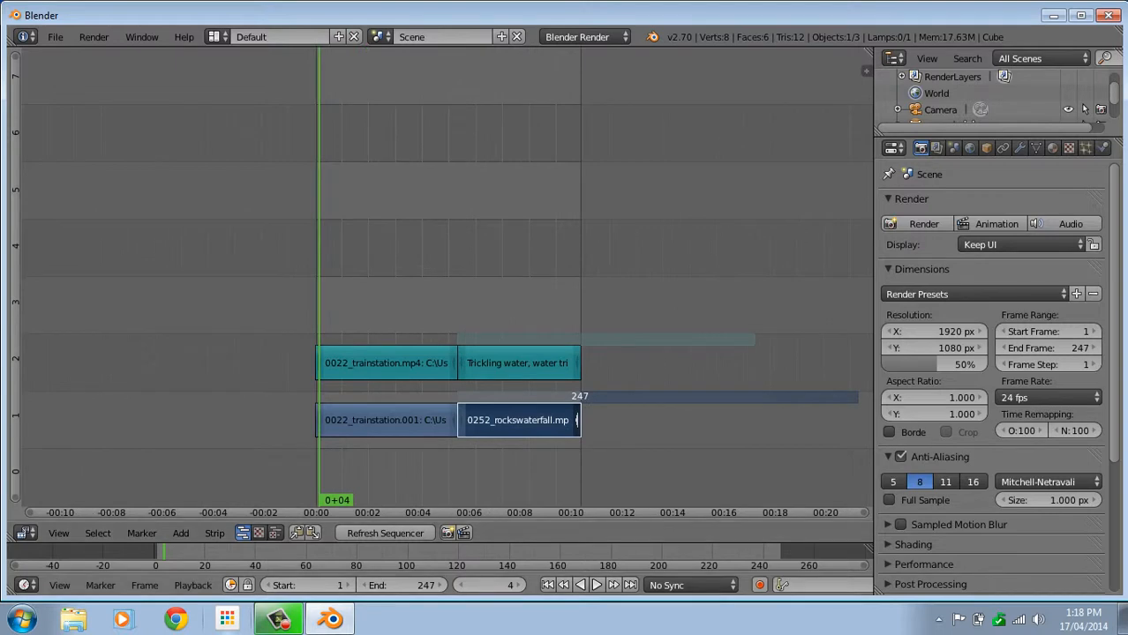
Cycle the Video Sequence Editor through its sequencer, image preview and combined view types and examine the train station frame.
{"action": "key", "text": "ctrl+Tab"}
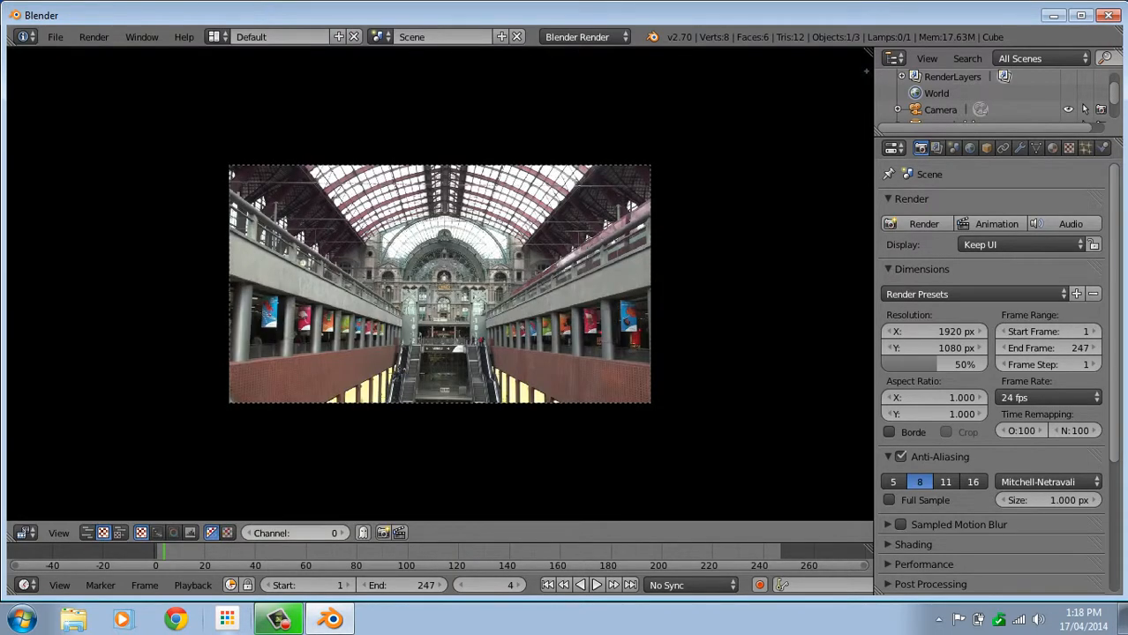
{"action": "key", "text": "ctrl+Tab"}
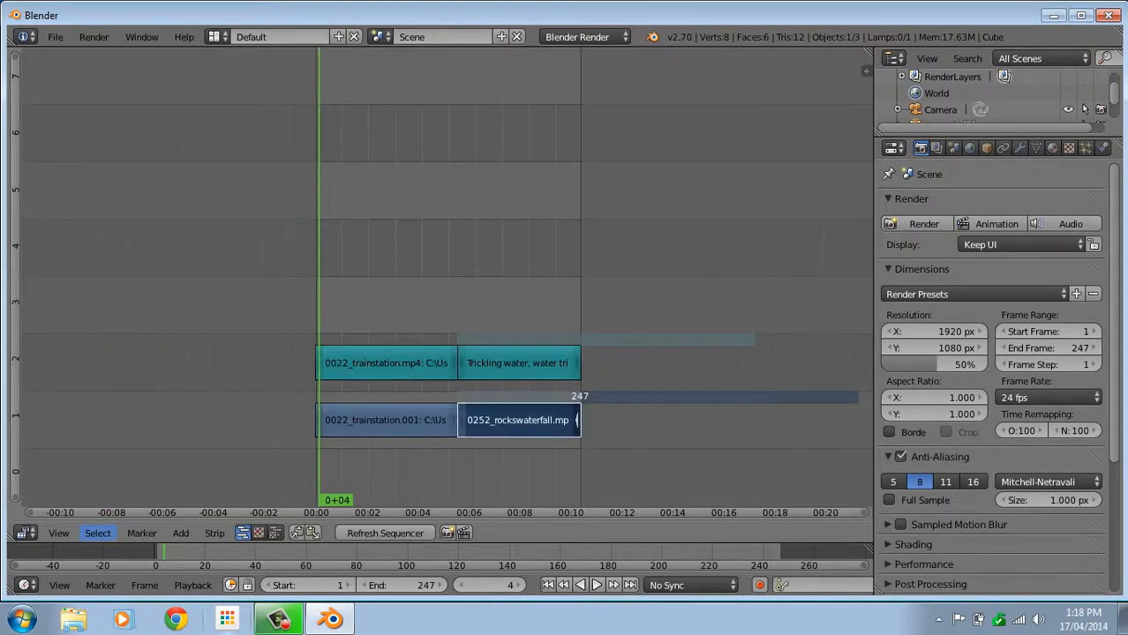
{"action": "key", "text": "ctrl+Tab"}
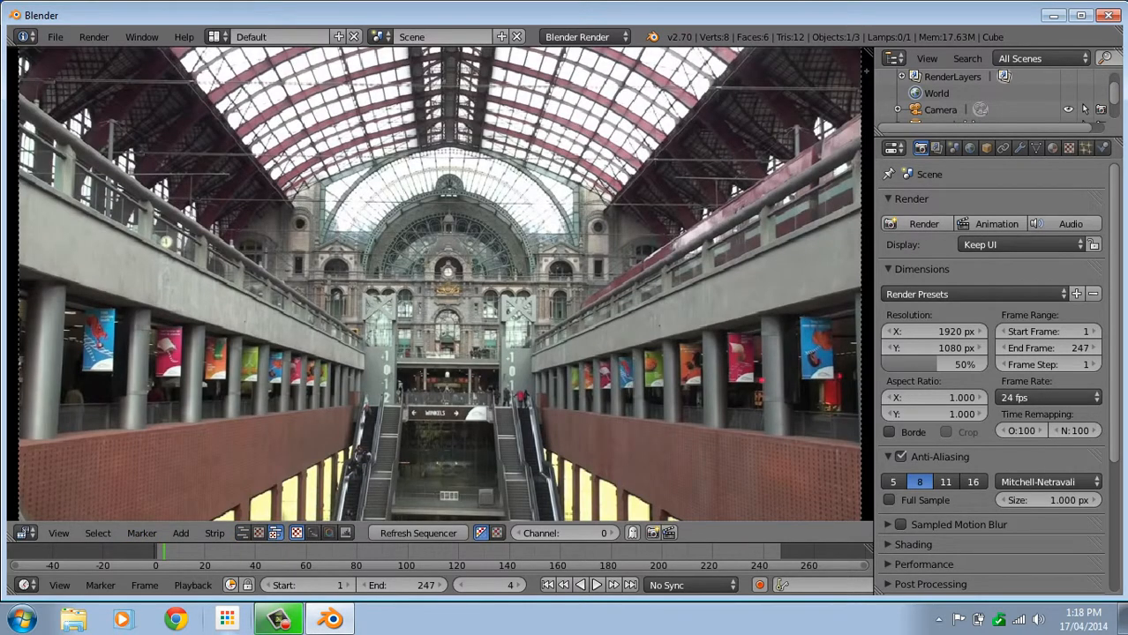
{"action": "scroll", "coordinate": [439, 284], "scroll_direction": "down", "scroll_amount": 3}
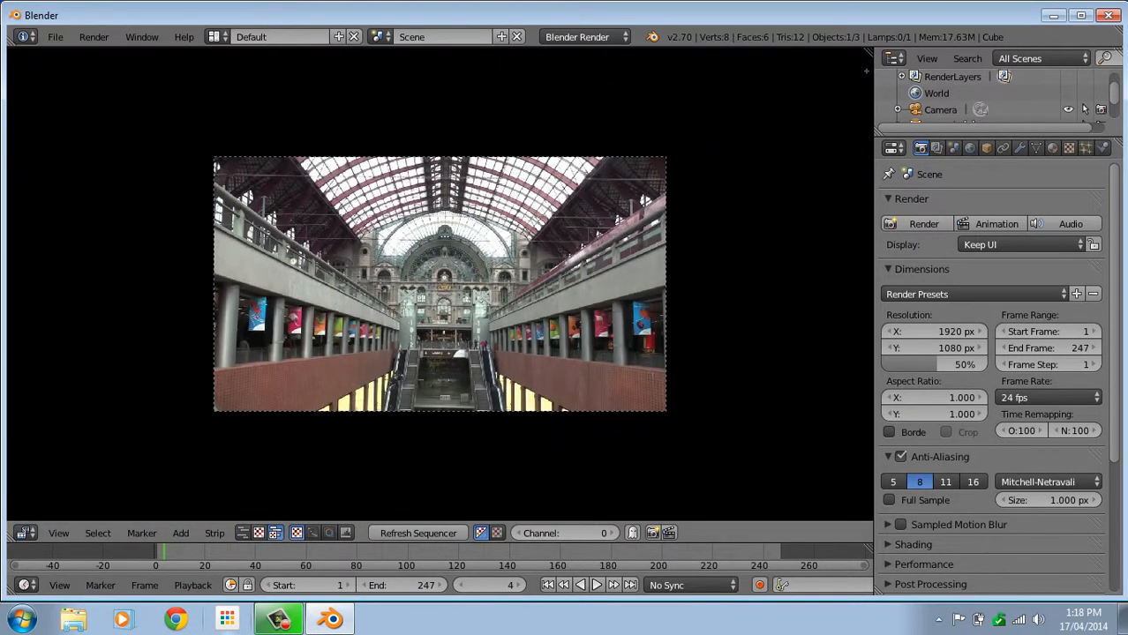
{"action": "key", "text": "ctrl+Tab"}
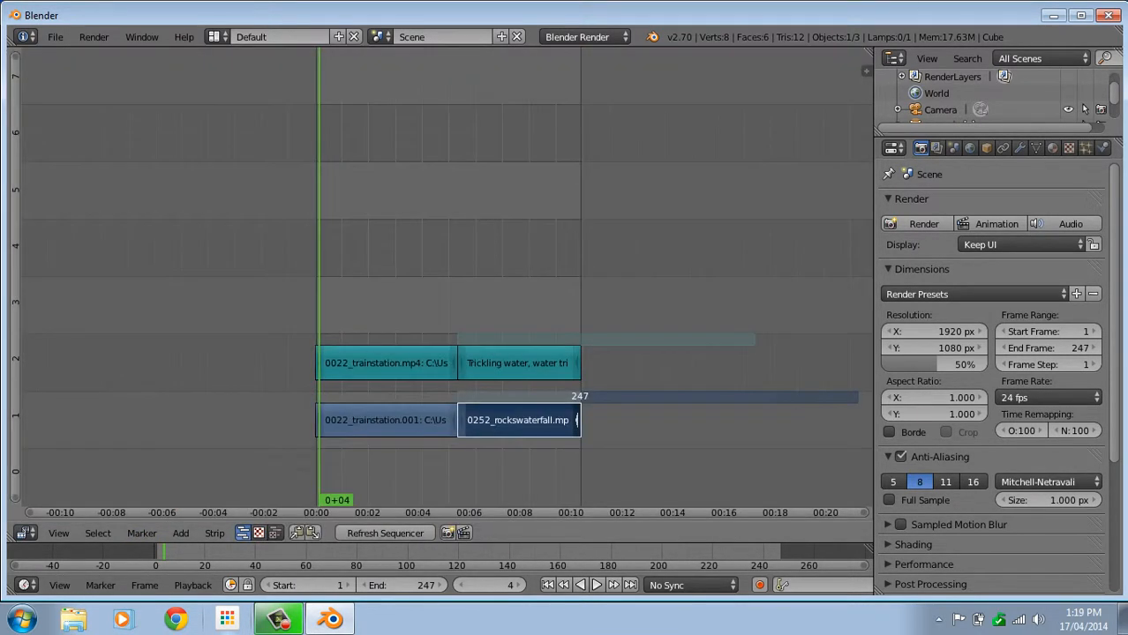
{"action": "key", "text": "ctrl+Tab"}
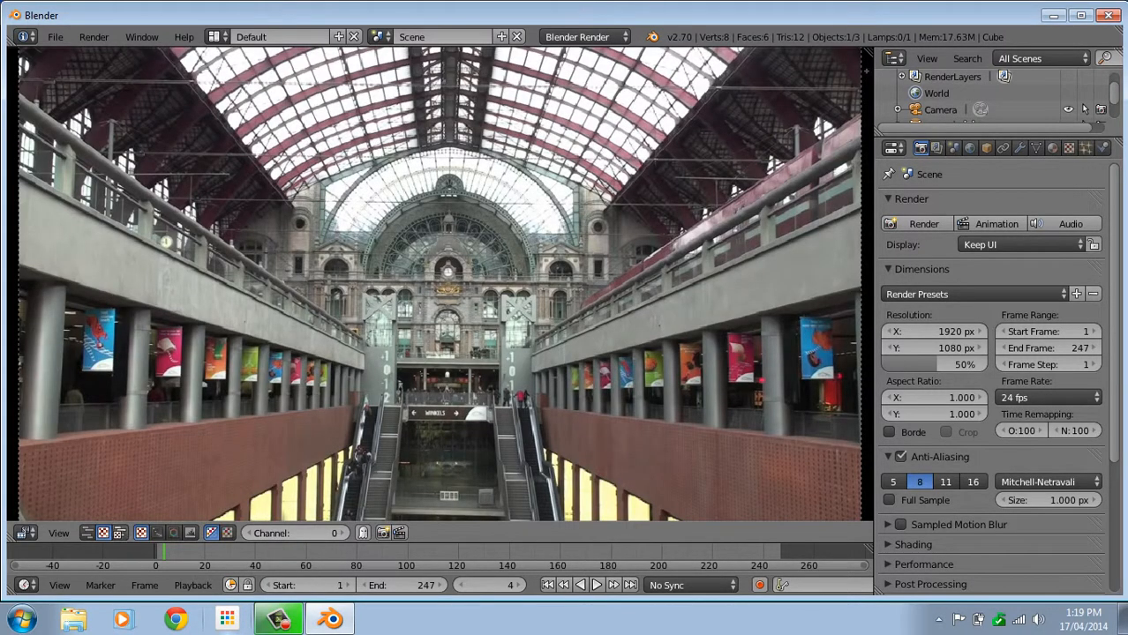
{"action": "key", "text": "ctrl+Tab"}
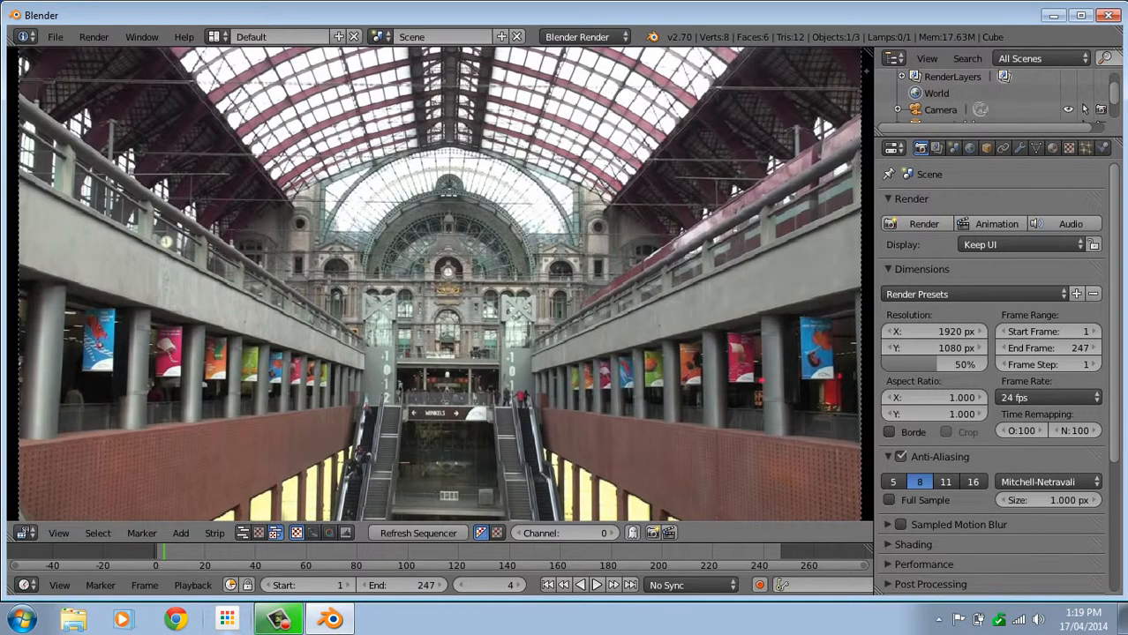
{"action": "key", "text": "ctrl+Tab"}
{"action": "key", "text": "ctrl+Tab"}
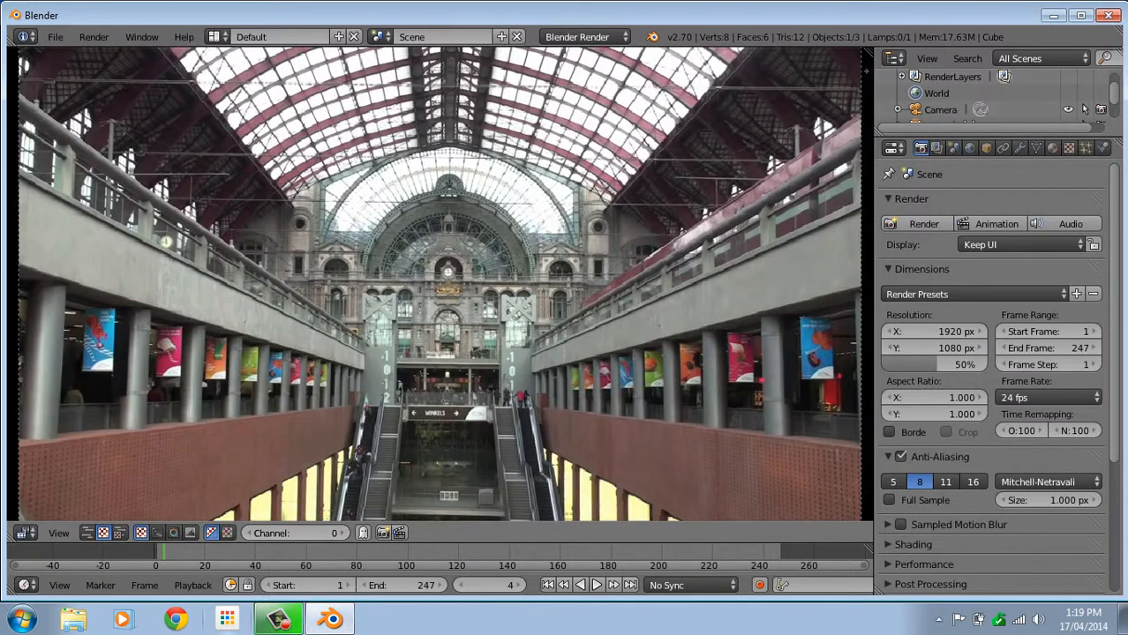
{"action": "key", "text": "ctrl+Tab"}
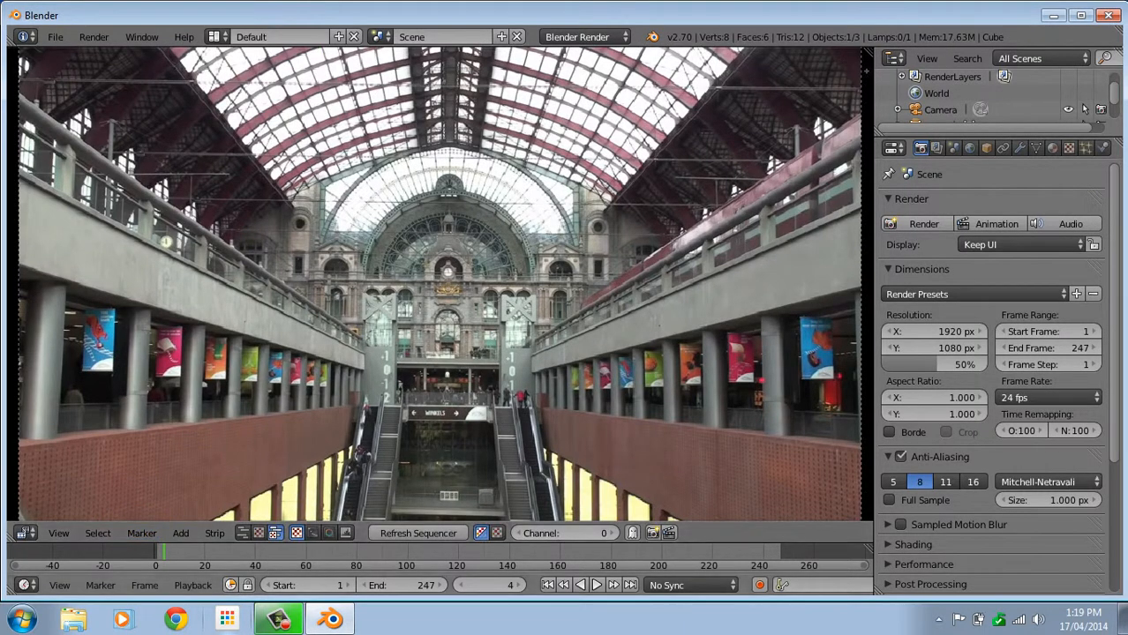
{"action": "scroll", "coordinate": [440, 284], "scroll_direction": "down", "scroll_amount": 8}
{"action": "scroll", "coordinate": [440, 284], "scroll_direction": "up", "scroll_amount": 5}
{"action": "scroll", "coordinate": [440, 284], "scroll_direction": "down", "scroll_amount": 5}
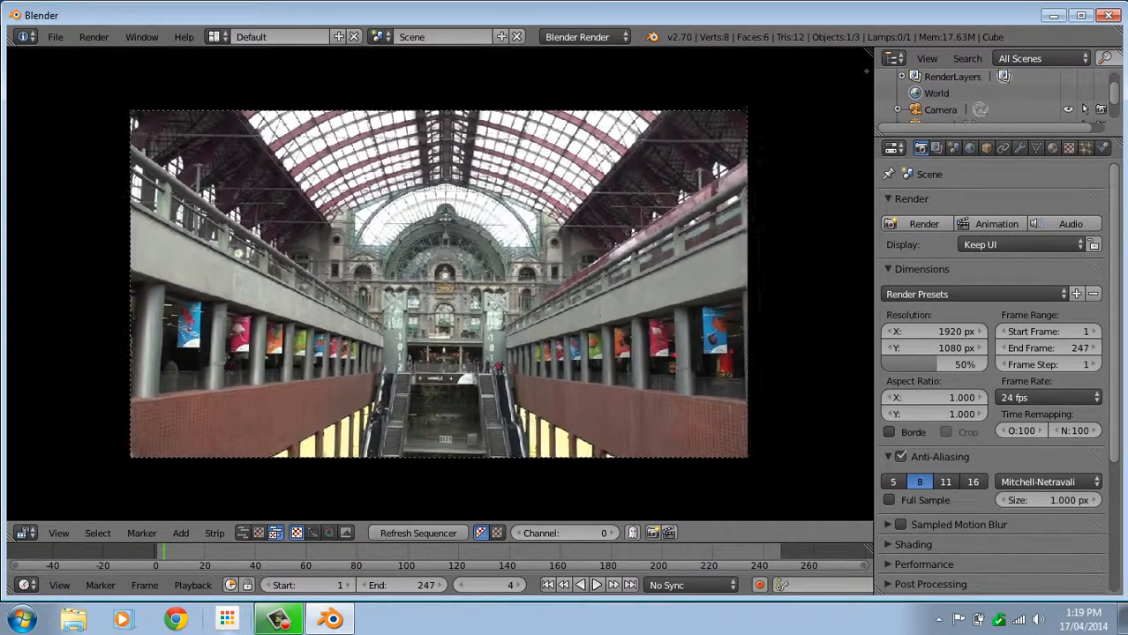
{"action": "middle_click_drag", "start_coordinate": [439, 284], "coordinate": [397, 327]}
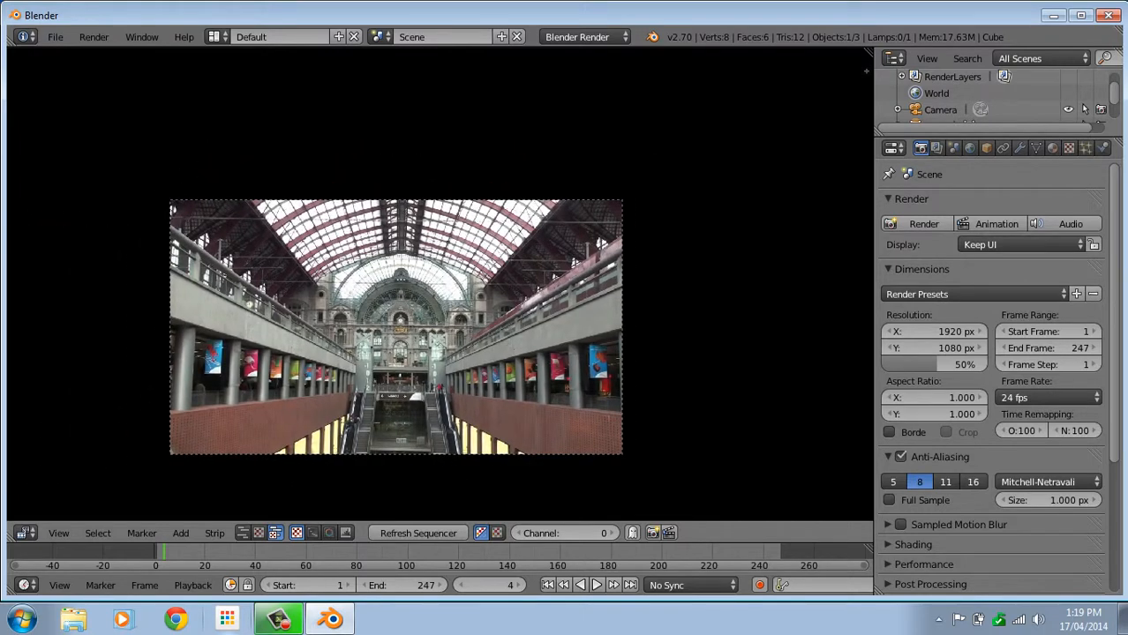
Change the Video Sequence Editor area back to the 3D View and look at the cube from another angle.
{"action": "left_click", "coordinate": [25, 533]}
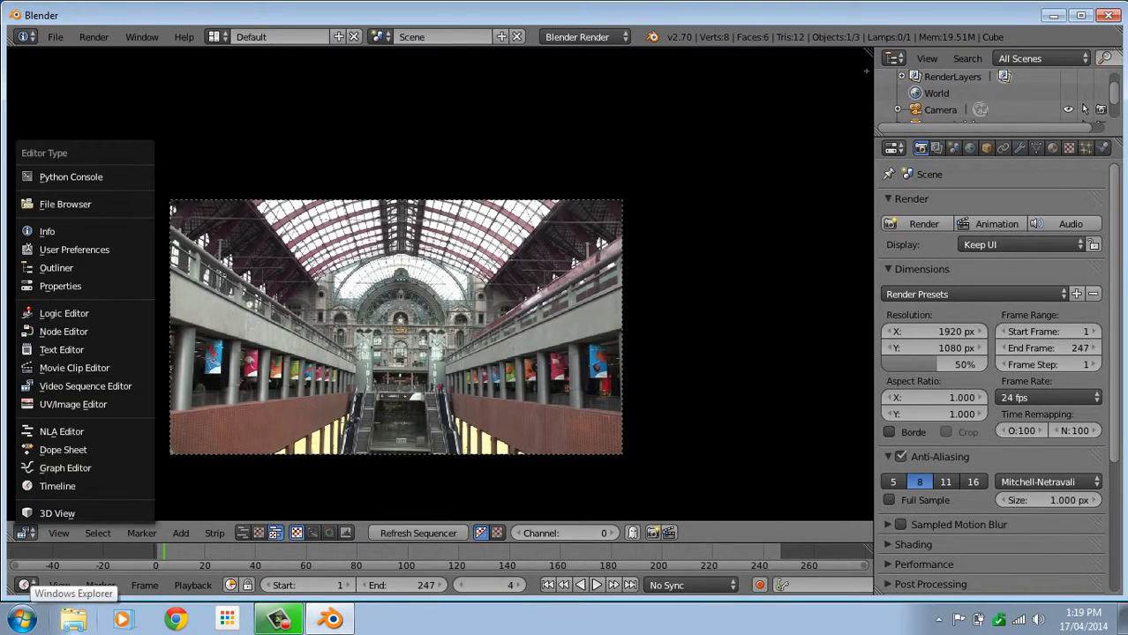
{"action": "left_click", "coordinate": [45, 512]}
{"action": "scroll", "coordinate": [506, 285], "scroll_direction": "down", "scroll_amount": 5}
{"action": "middle_click_drag", "start_coordinate": [506, 284], "coordinate": [437, 325]}
{"action": "scroll", "coordinate": [256, 300], "scroll_direction": "up", "scroll_amount": 7}
{"action": "scroll", "coordinate": [256, 300], "scroll_direction": "down", "scroll_amount": 4}
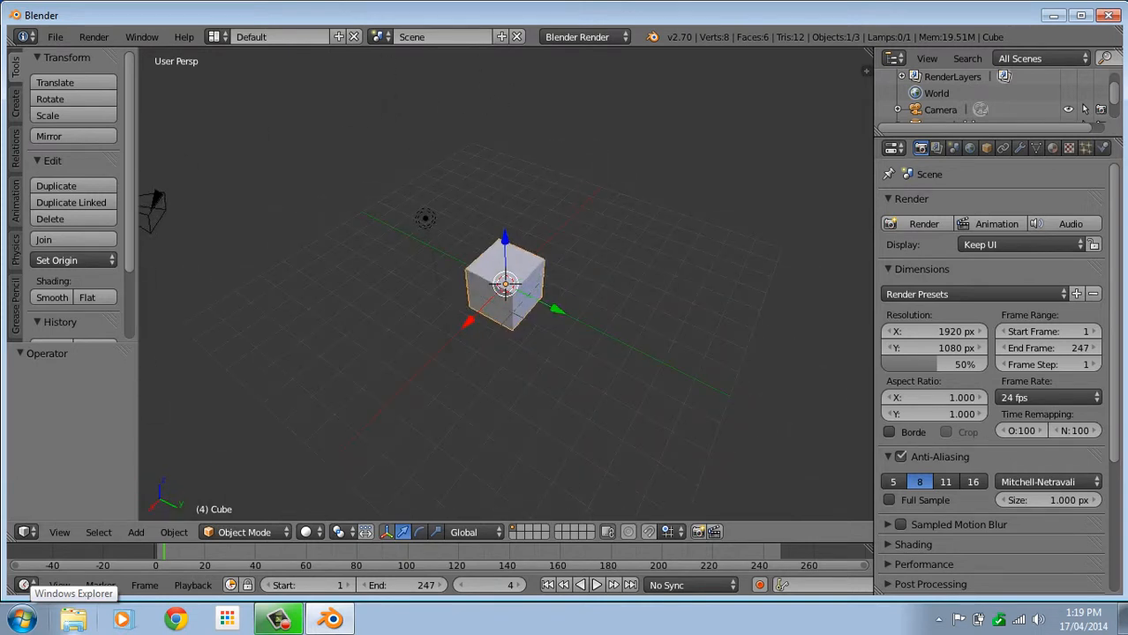